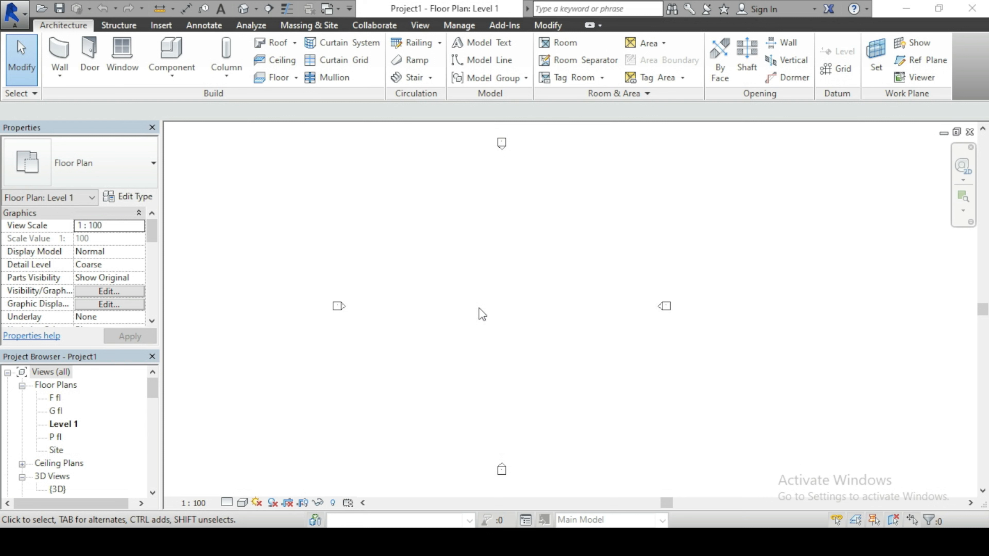
pyautogui.scroll(-1, 479, 307)
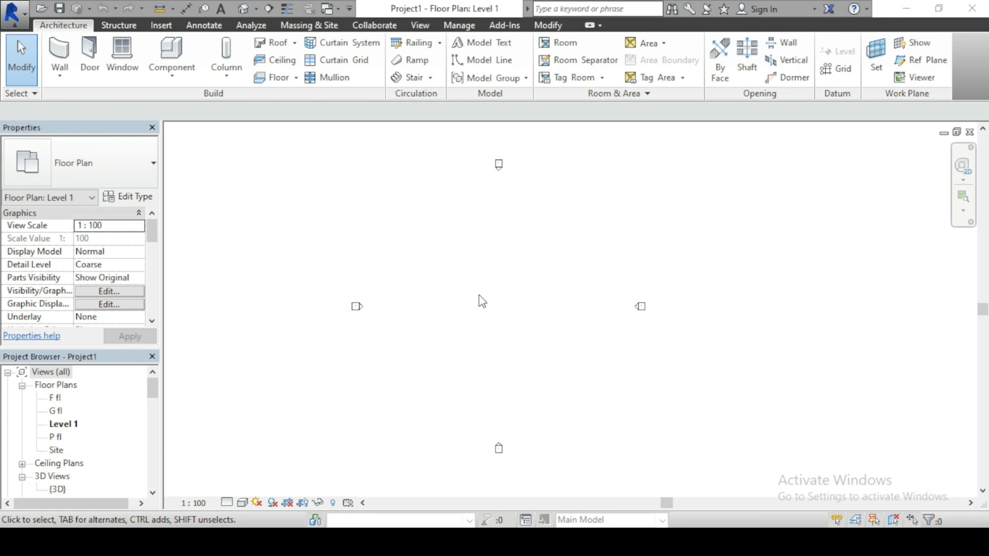
pyautogui.scroll(1, 479, 291)
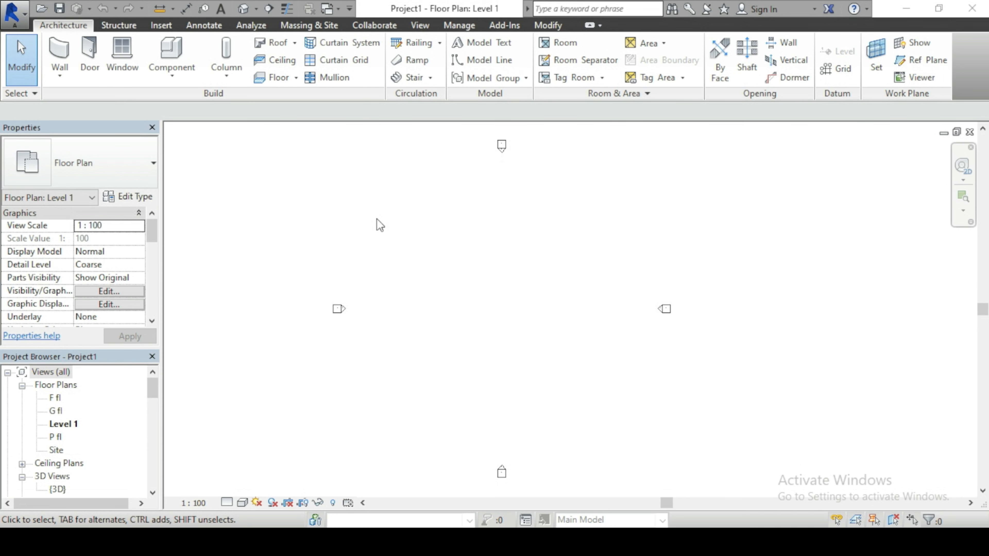
# Open the program options and review the save reminder interval choices and the default view discipline, keeping Architectural.
pyautogui.click(23, 17)
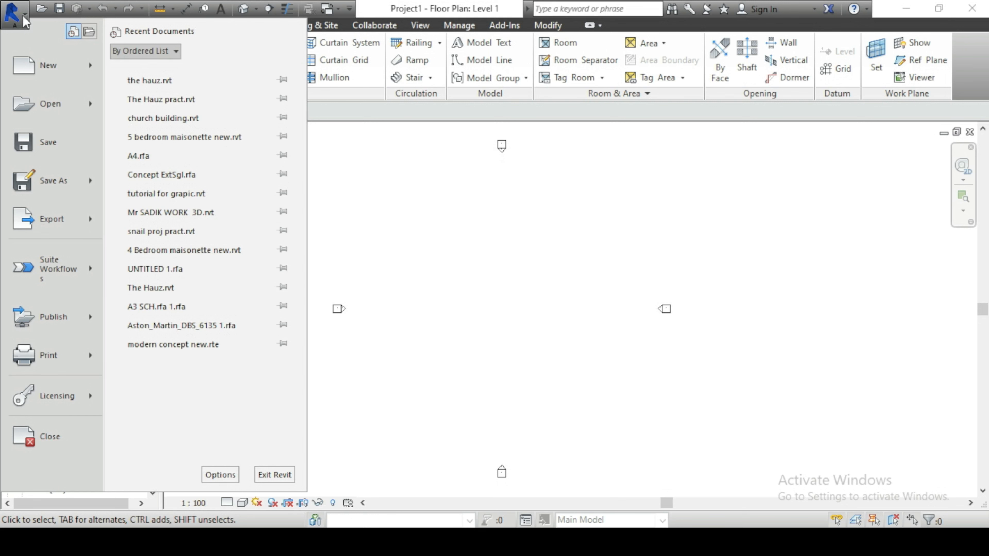
pyautogui.click(212, 475)
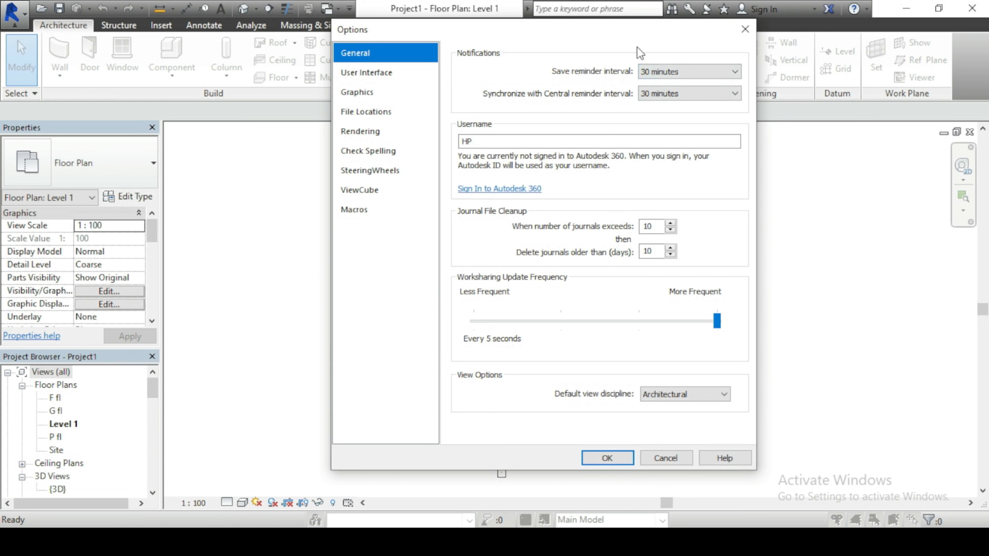
pyautogui.click(657, 72)
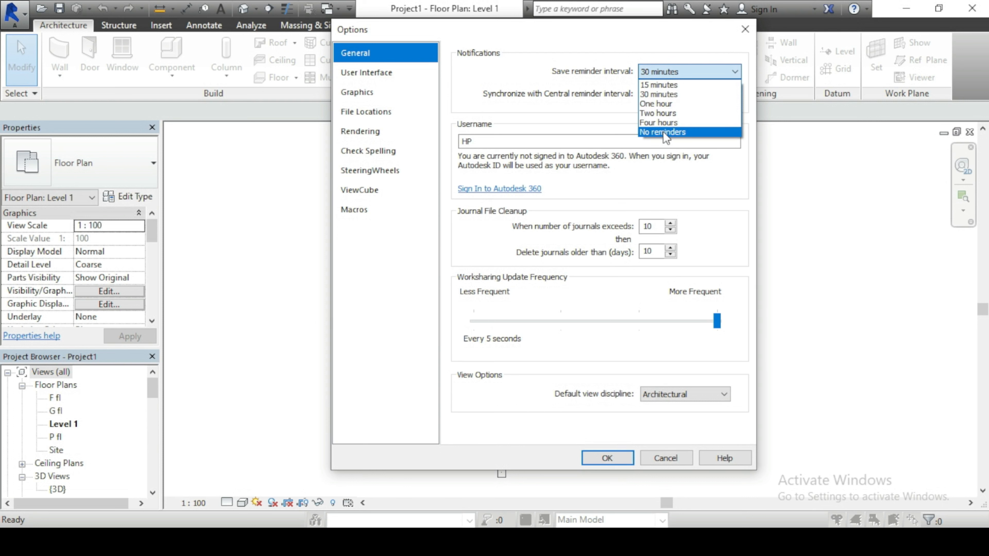
pyautogui.click(697, 66)
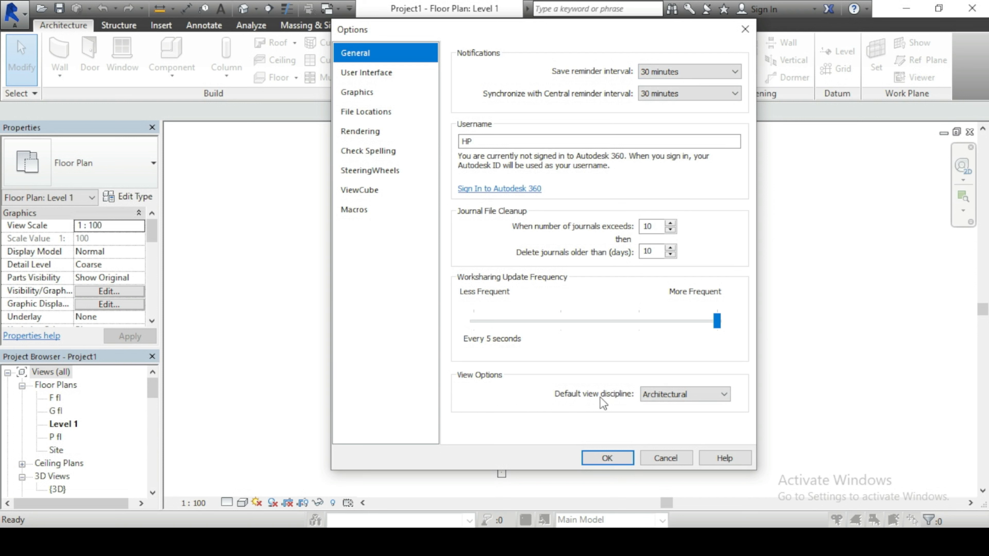
pyautogui.click(669, 394)
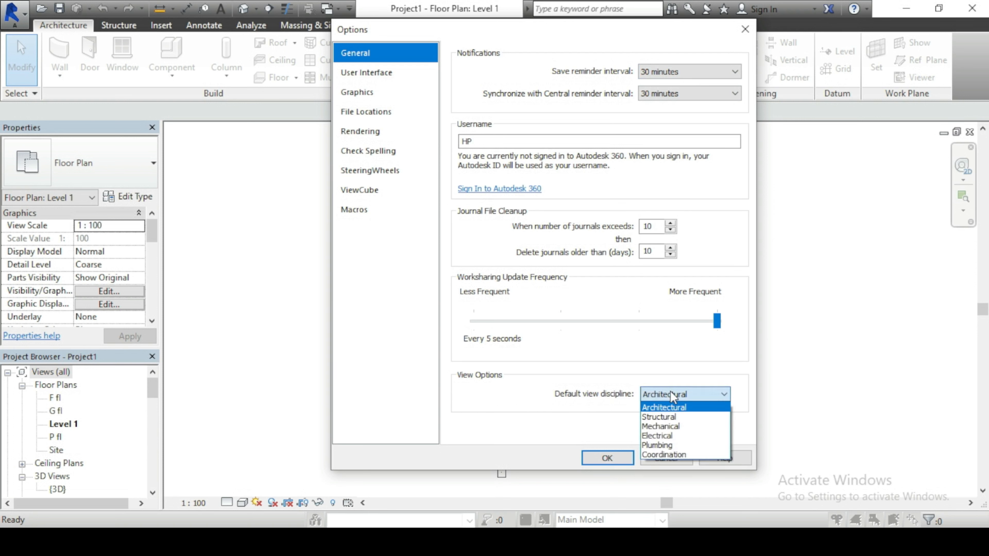
pyautogui.click(677, 407)
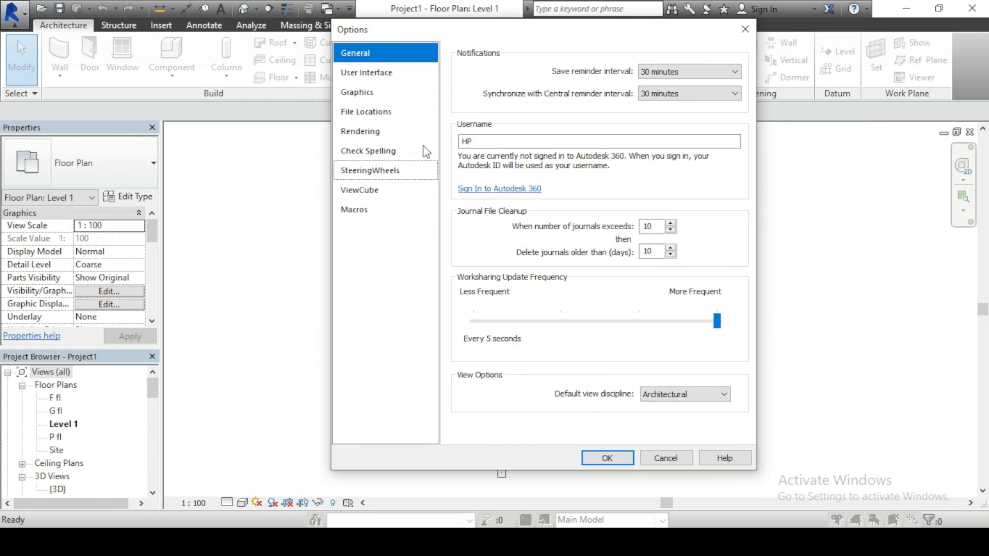
# Try the Light active theme in the User Interface options and set it back to Dark.
pyautogui.click(381, 74)
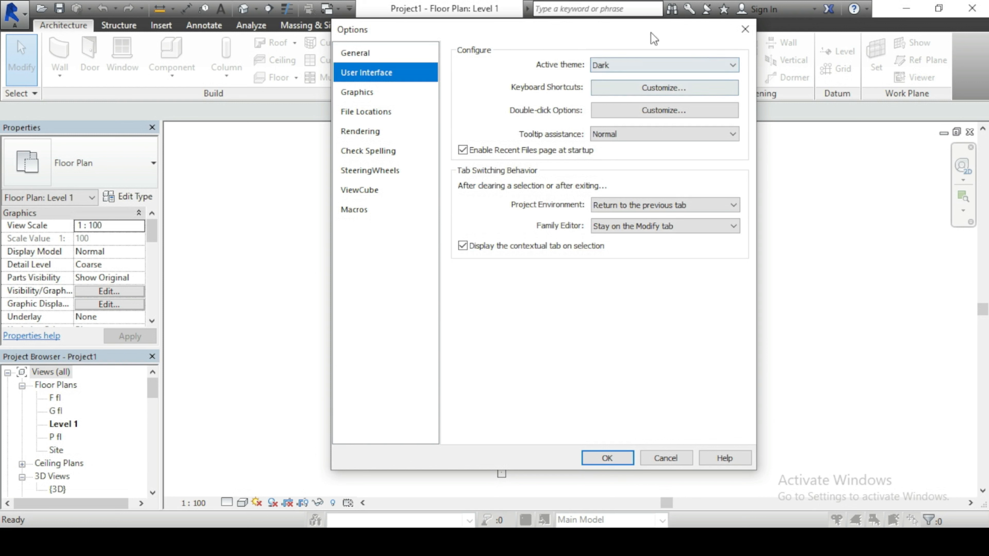
pyautogui.click(670, 63)
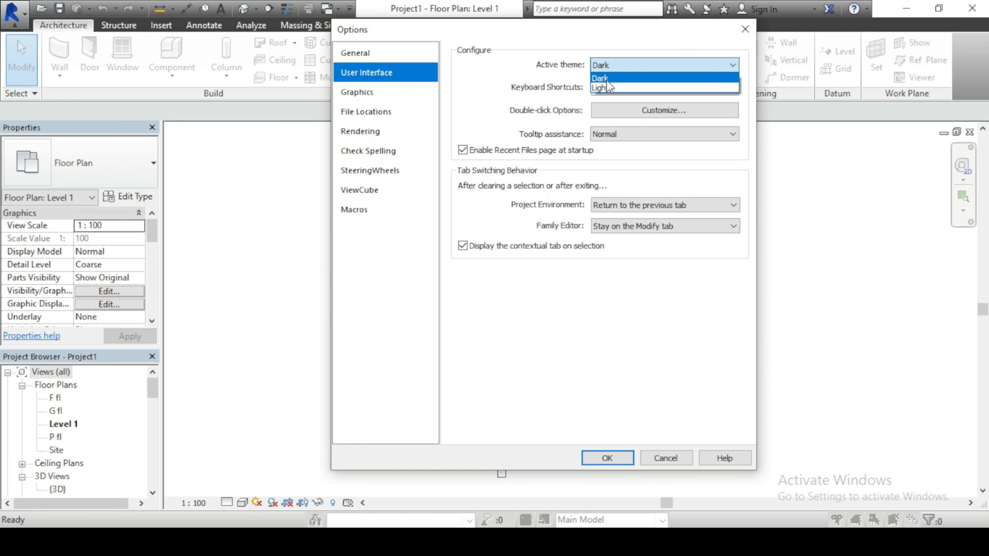
pyautogui.click(608, 88)
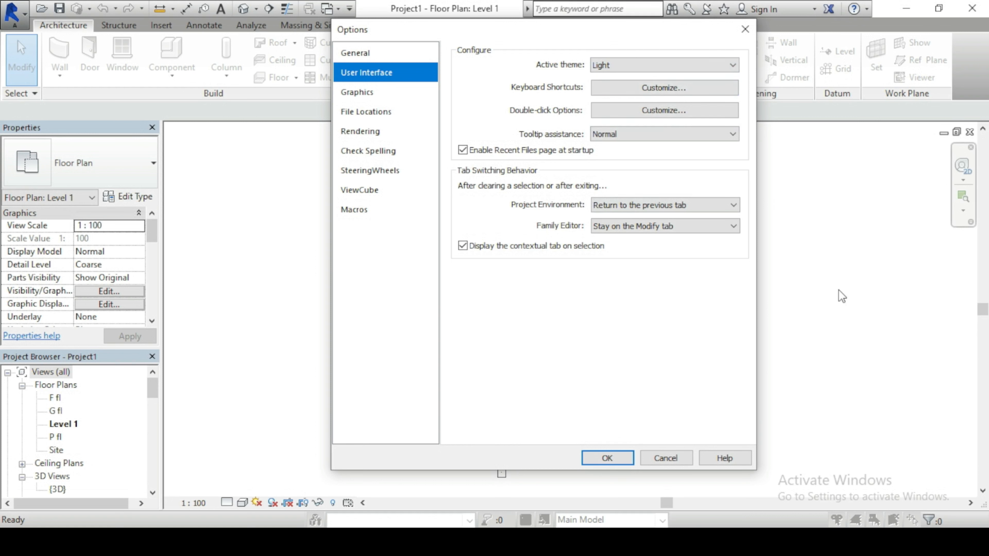
pyautogui.click(720, 71)
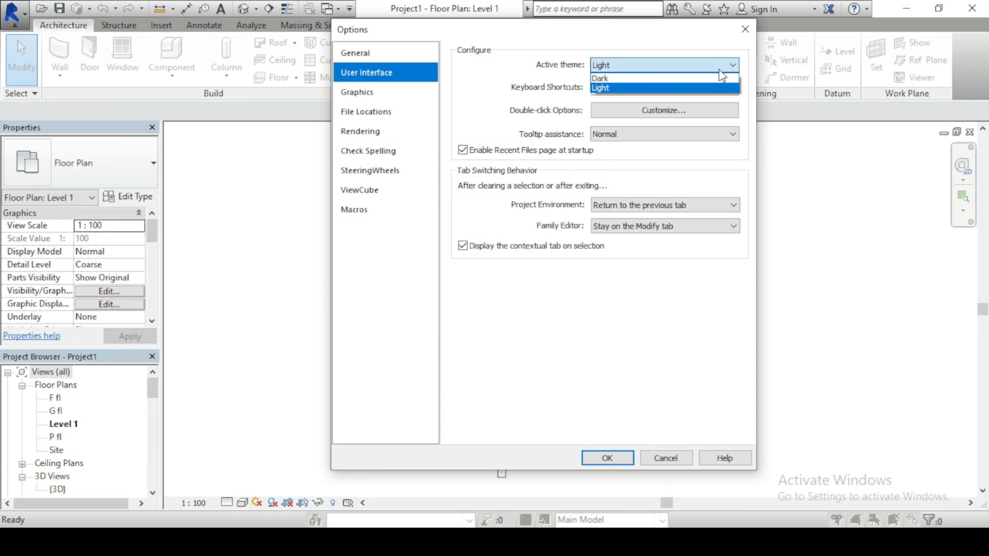
pyautogui.click(691, 78)
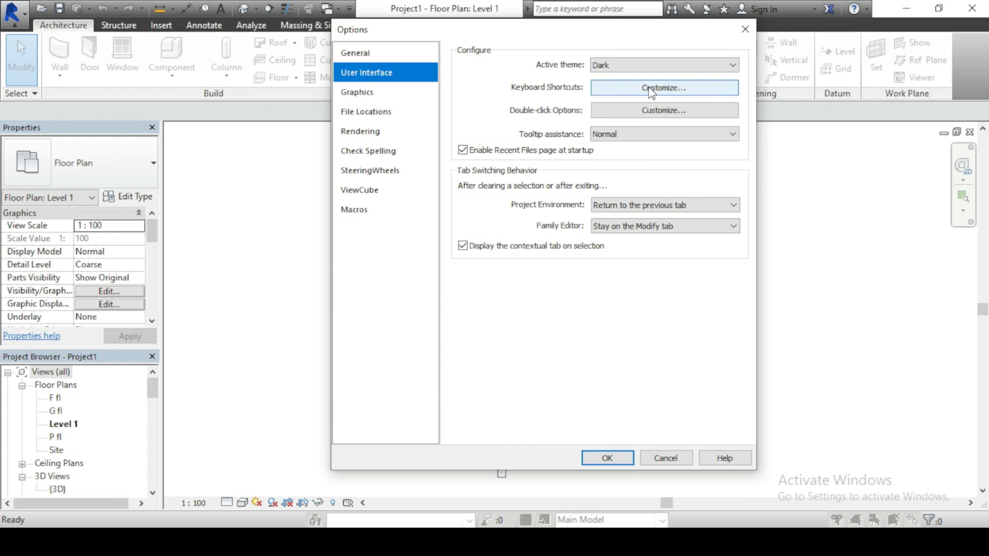
# Open the keyboard shortcut customization and look through the list of commands, their shortcuts and paths.
pyautogui.click(662, 89)
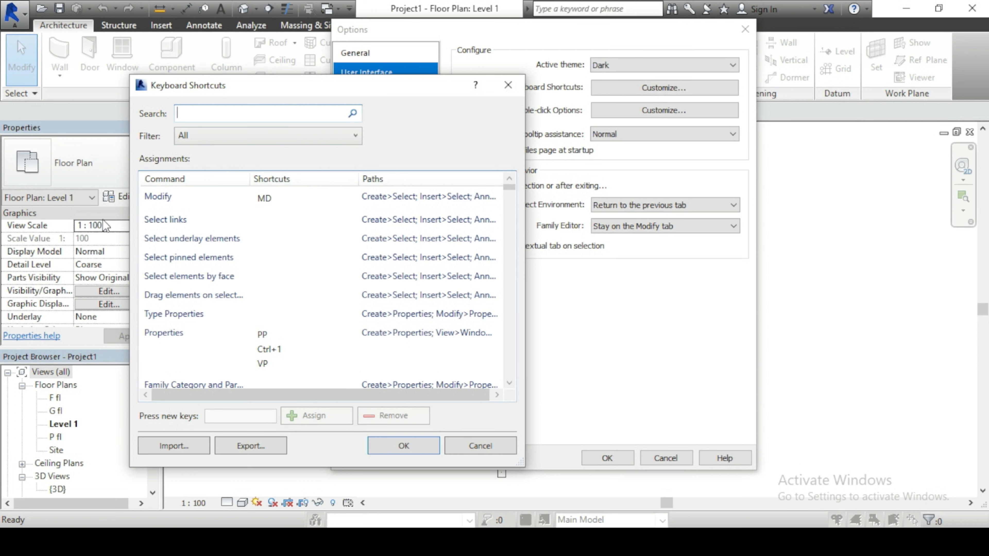
pyautogui.scroll(-5, 407, 259)
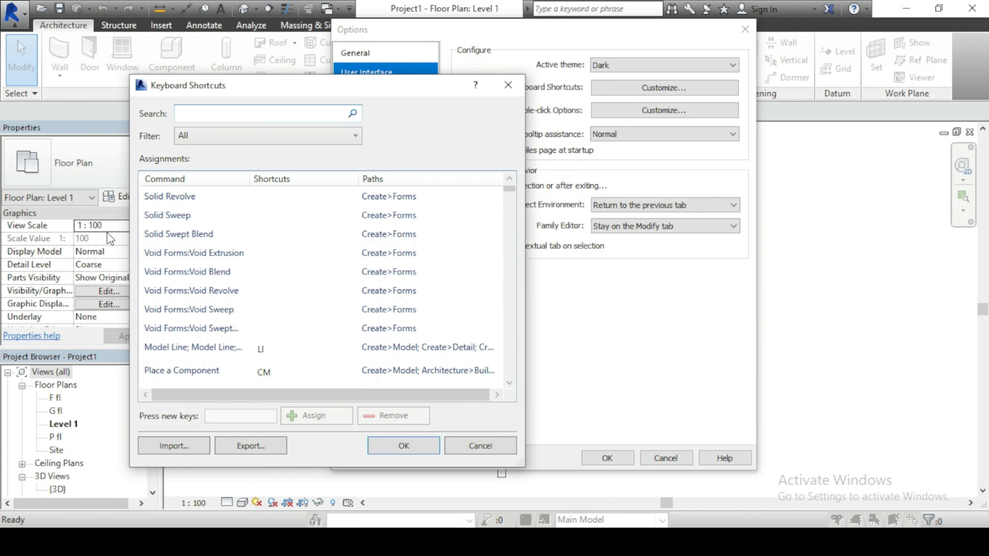
pyautogui.scroll(-15, 342, 294)
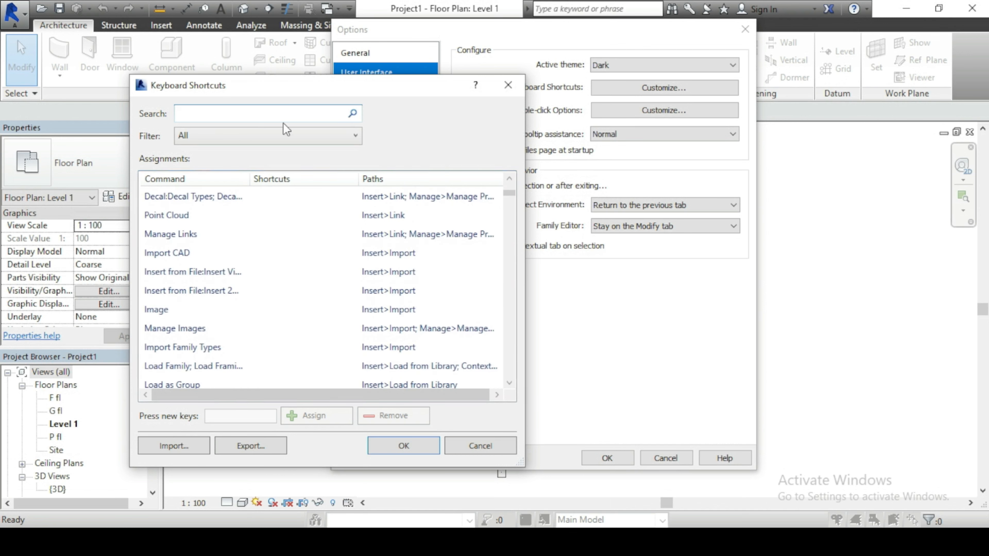
pyautogui.scroll(-20, 393, 297)
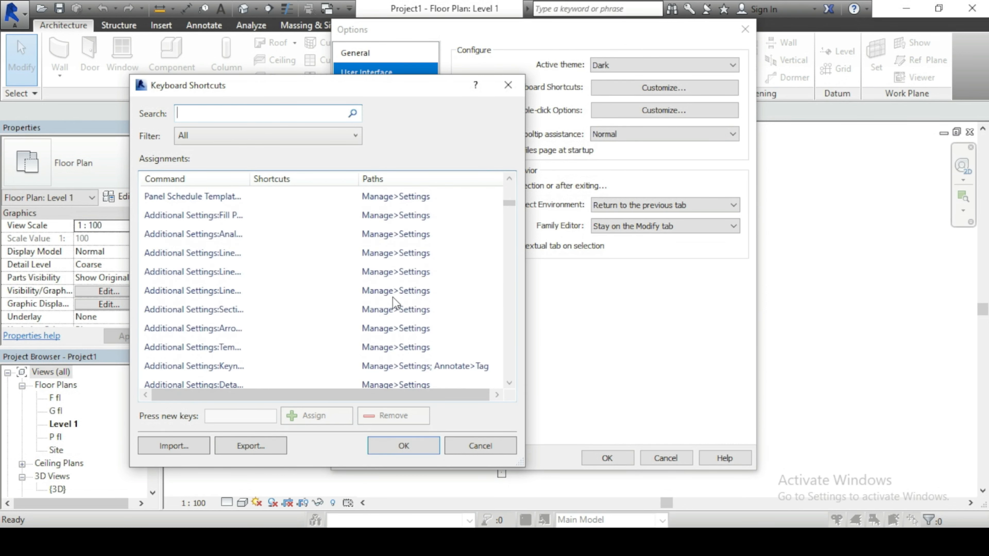
pyautogui.scroll(-20, 393, 297)
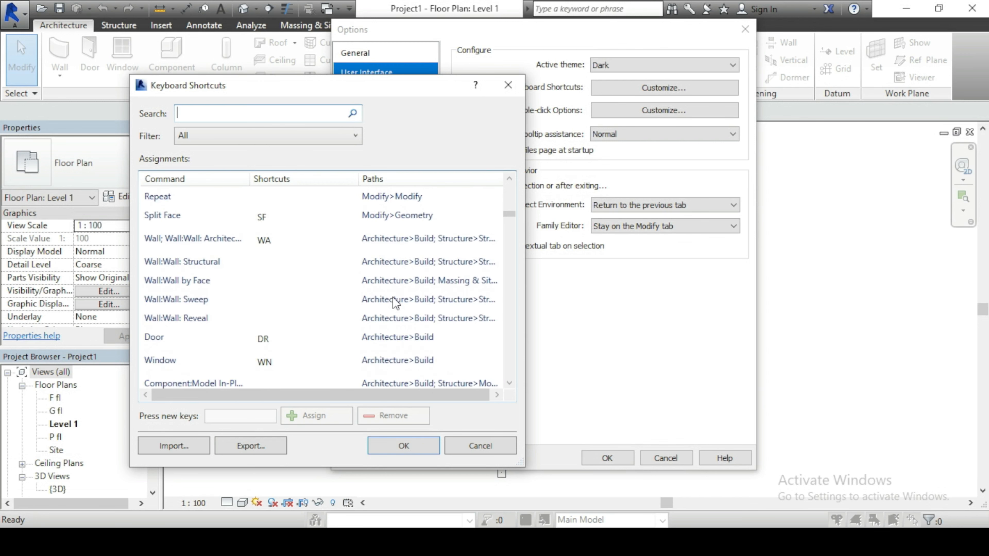
pyautogui.scroll(-15, 393, 297)
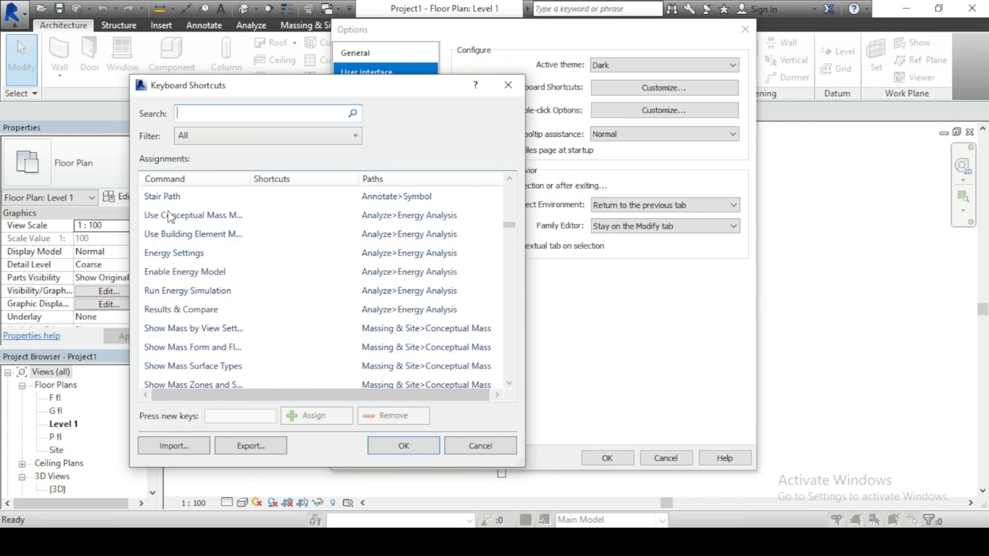
pyautogui.moveTo(509, 225); pyautogui.dragTo(517, 188)
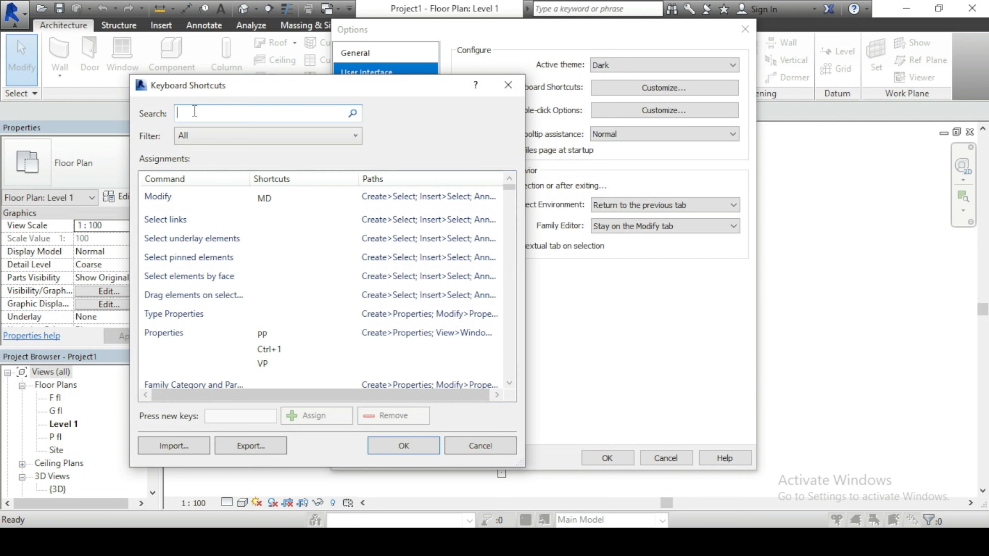
# Find the roof commands in the shortcut list and assign the shortcut RF to Roof: Soffit.
pyautogui.write('r')
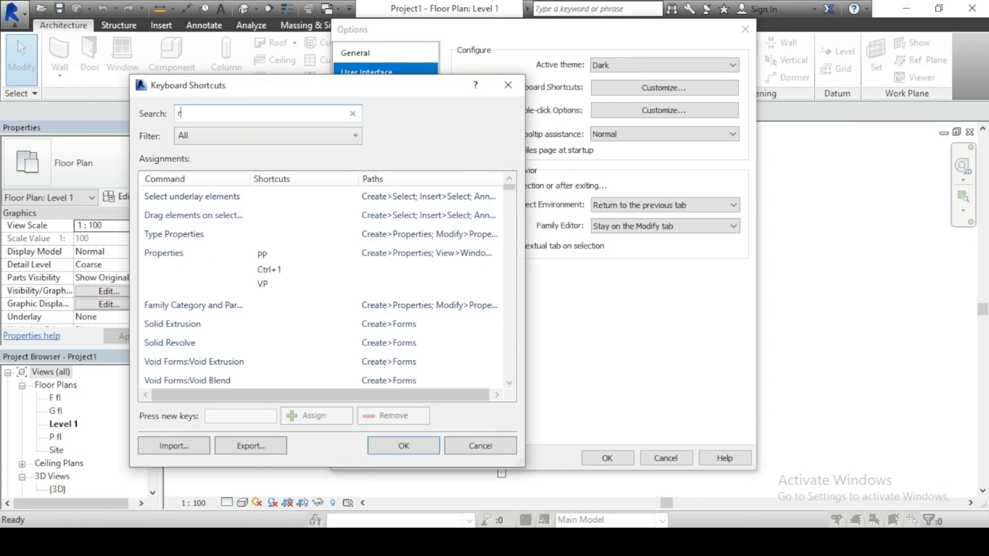
pyautogui.write('oof')
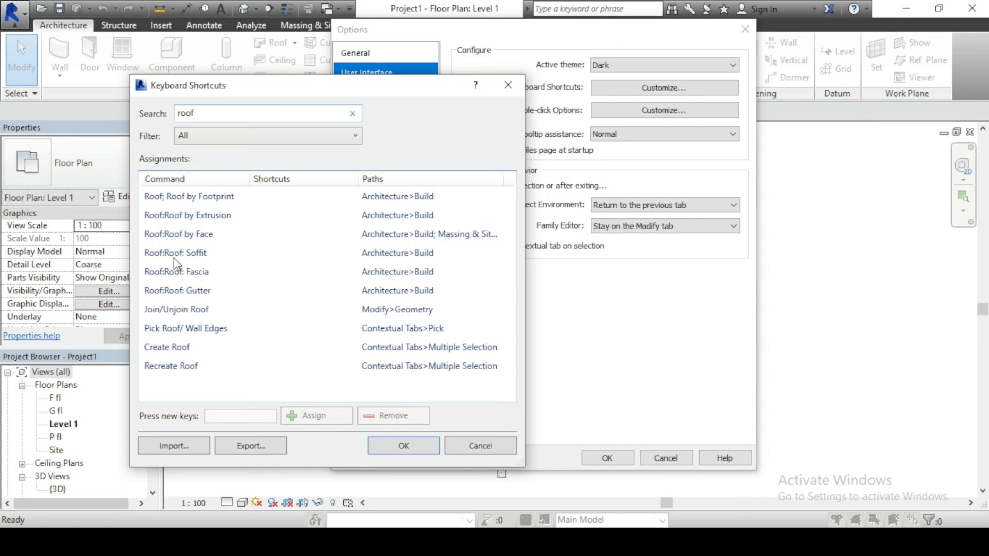
pyautogui.click(198, 254)
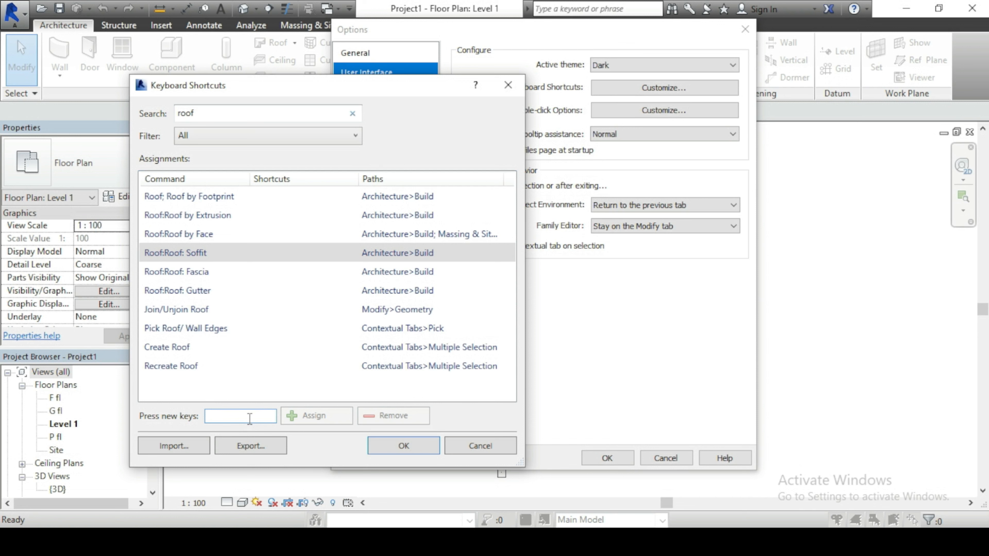
pyautogui.hotkey('shift', 'r')
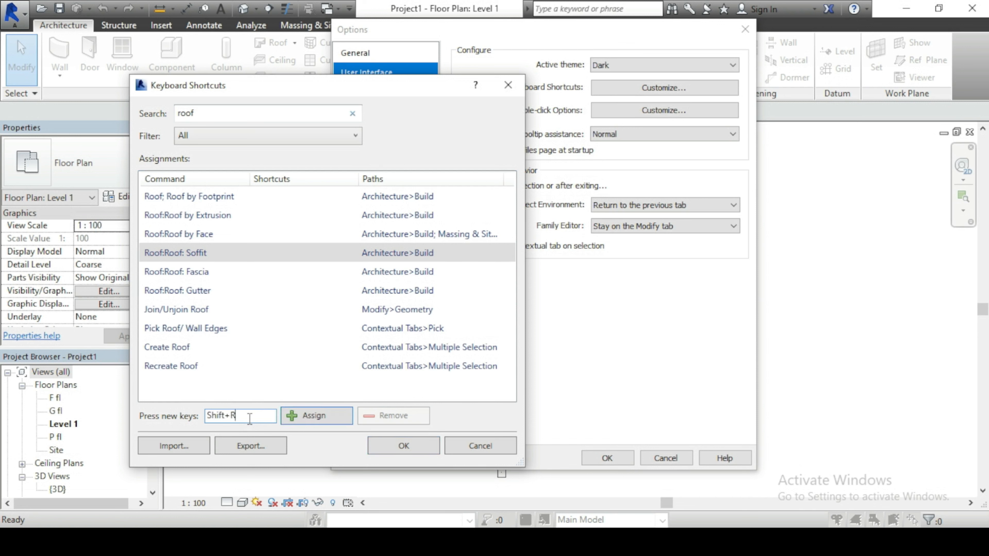
pyautogui.press('BackSpace')
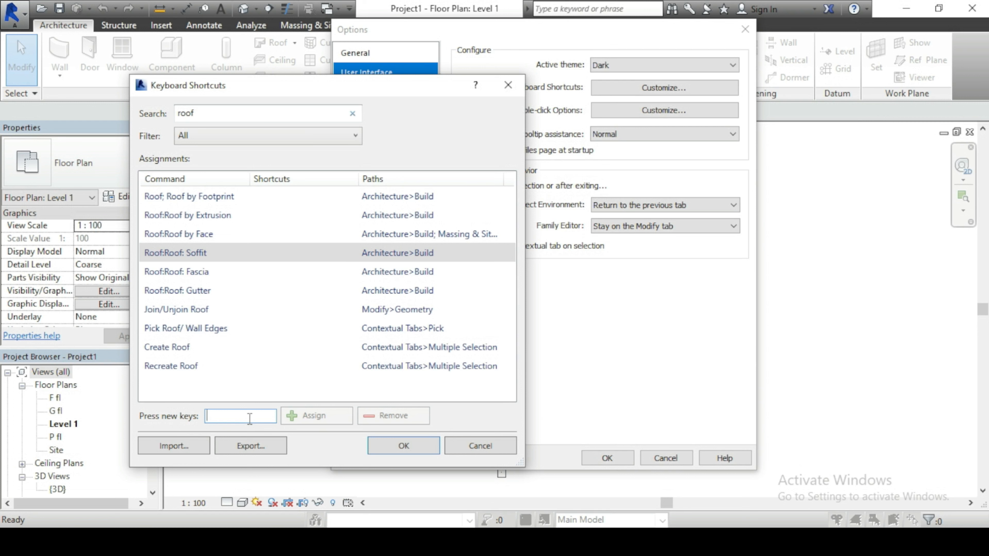
pyautogui.press('r')
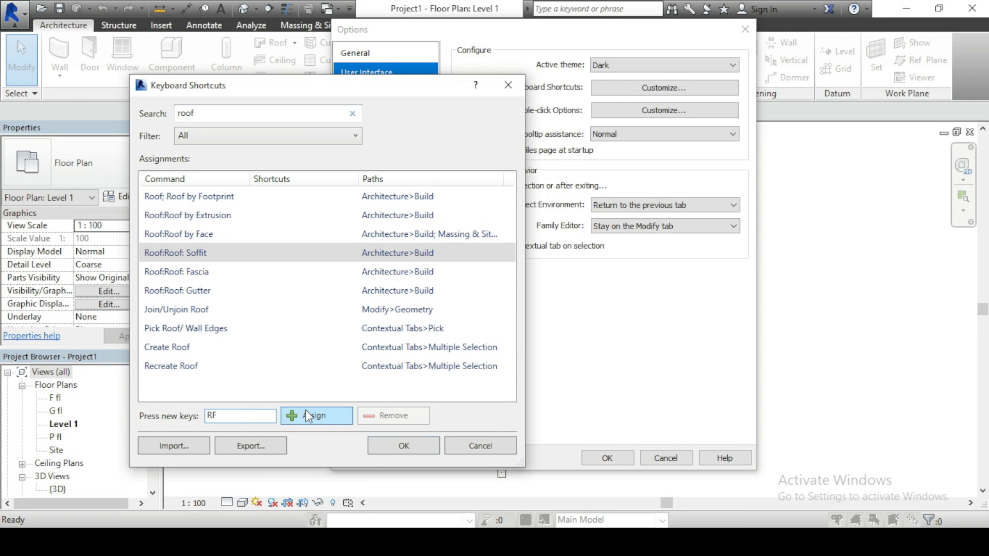
pyautogui.click(300, 416)
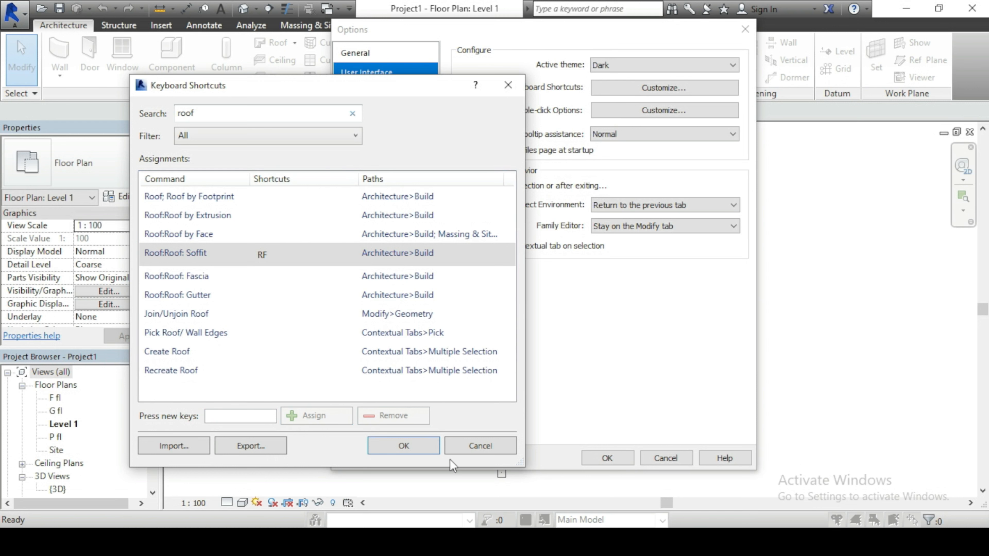
pyautogui.click(428, 451)
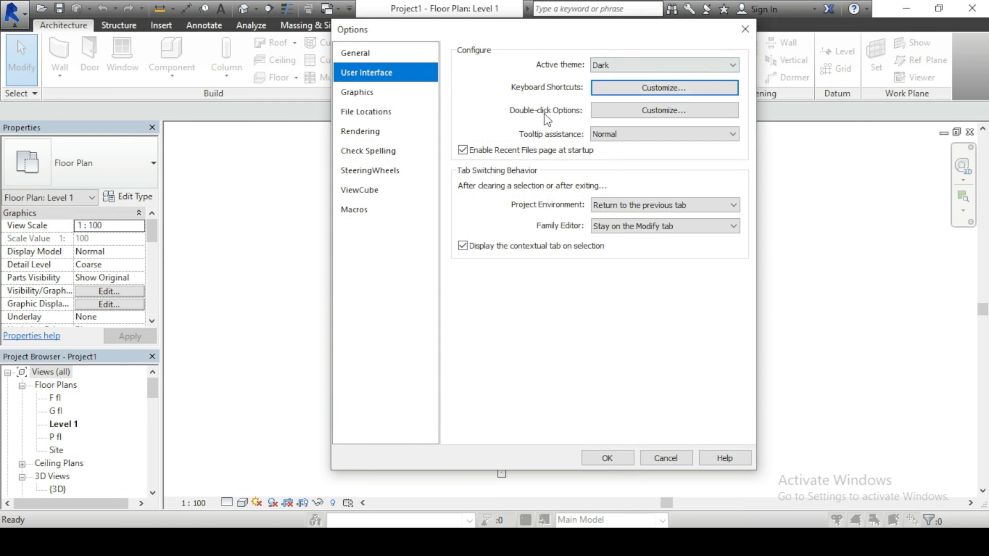
# Review the double-click action set for each element type in the double-click customization settings.
pyautogui.click(650, 110)
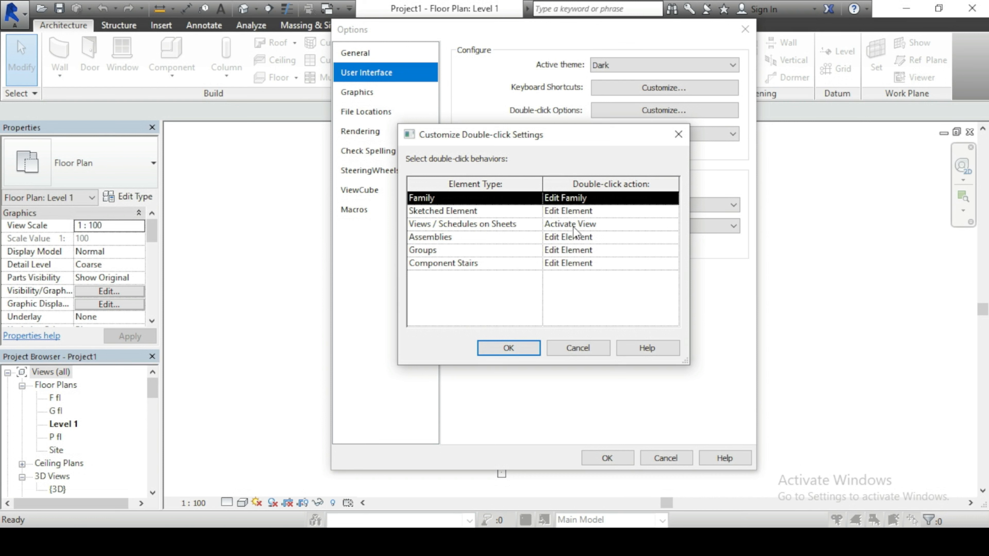
pyautogui.click(499, 350)
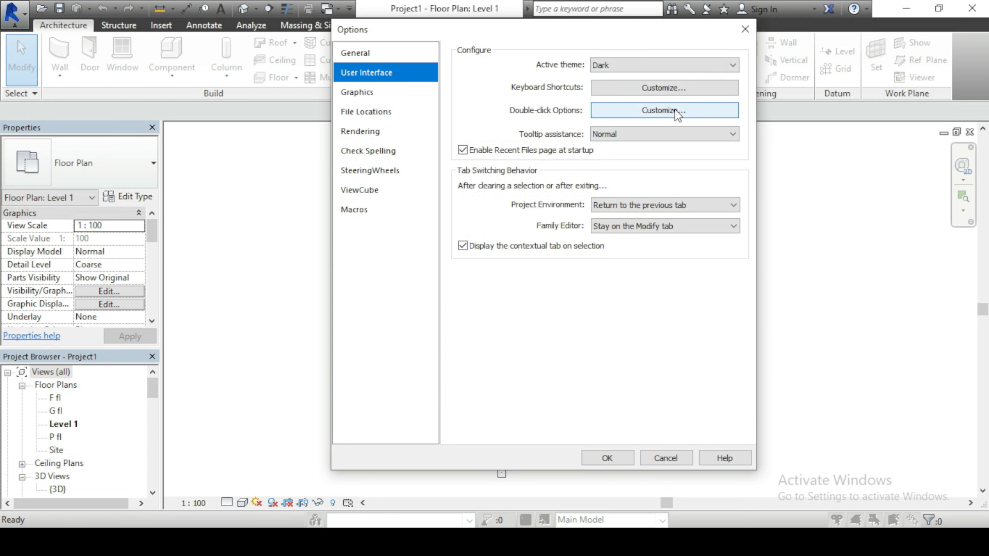
# Enable Invert background in the Graphics options and apply the changed options.
pyautogui.click(374, 96)
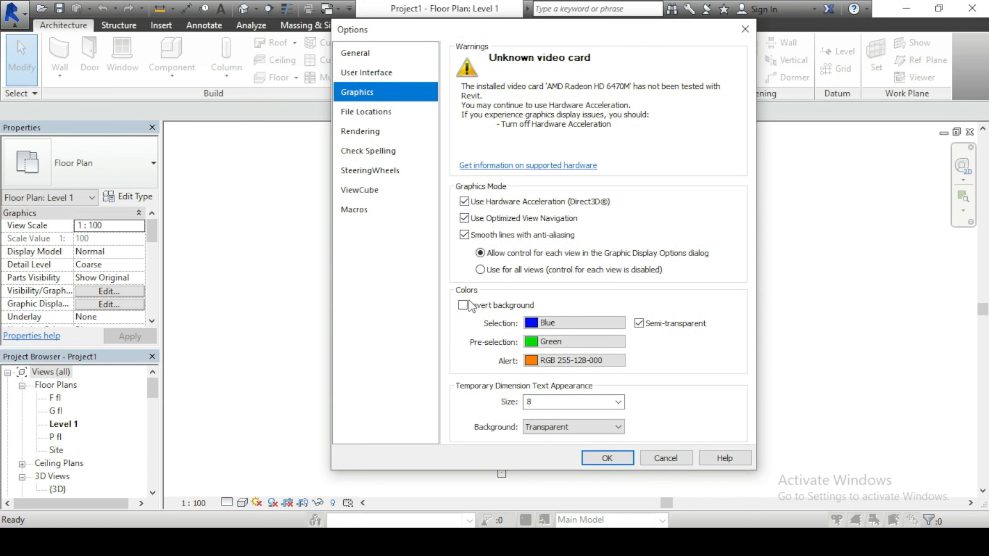
pyautogui.click(463, 306)
pyautogui.click(625, 459)
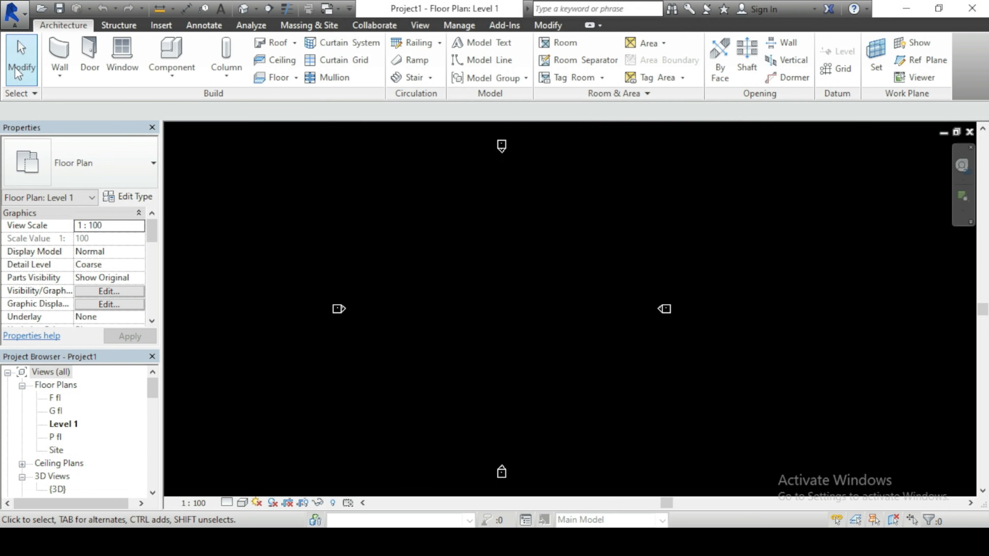
# Disable Invert background in the Graphics options and apply the change.
pyautogui.click(13, 13)
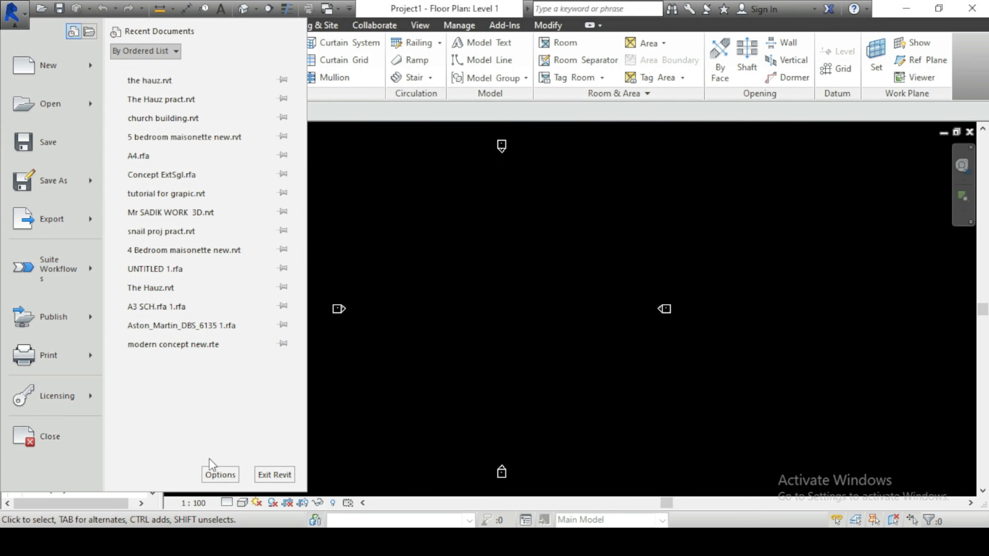
pyautogui.click(217, 471)
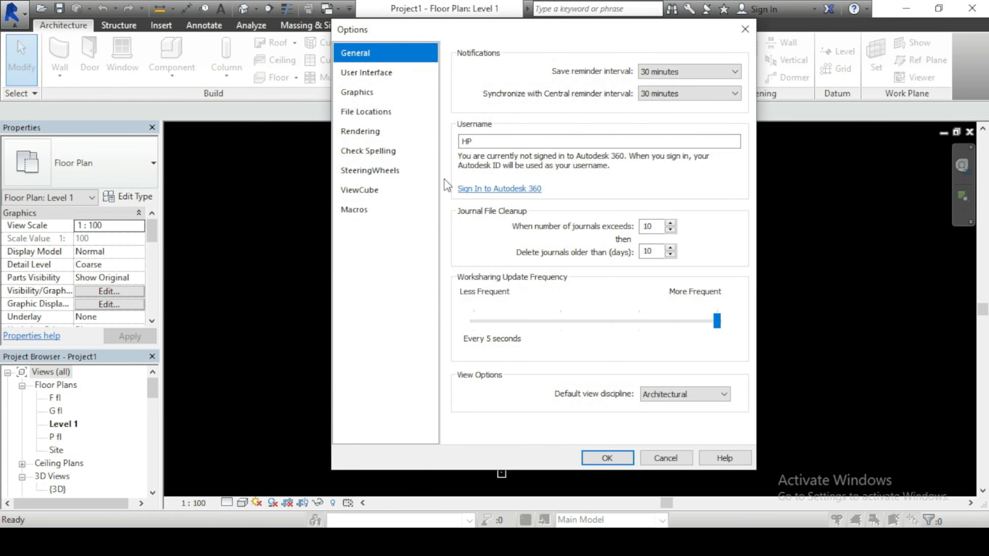
pyautogui.click(362, 94)
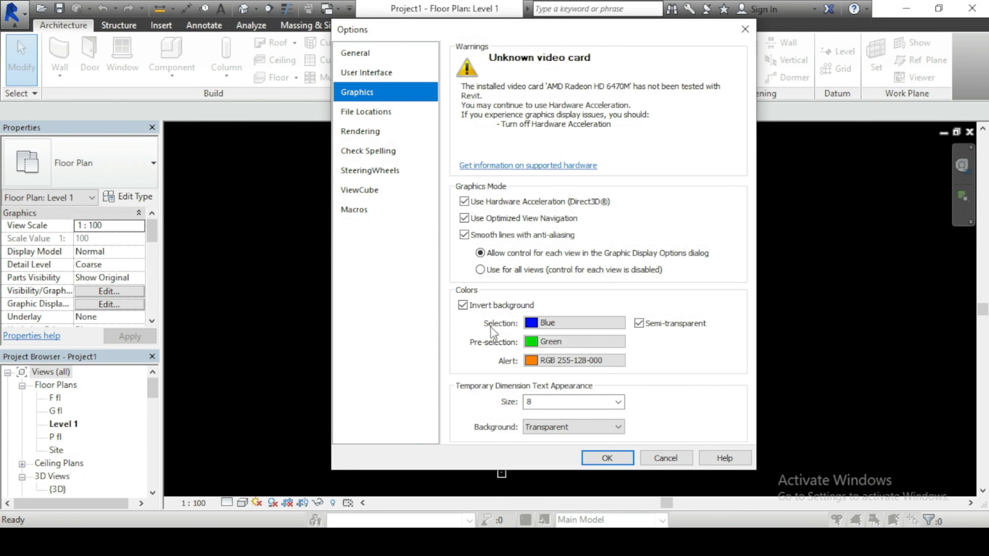
pyautogui.click(463, 306)
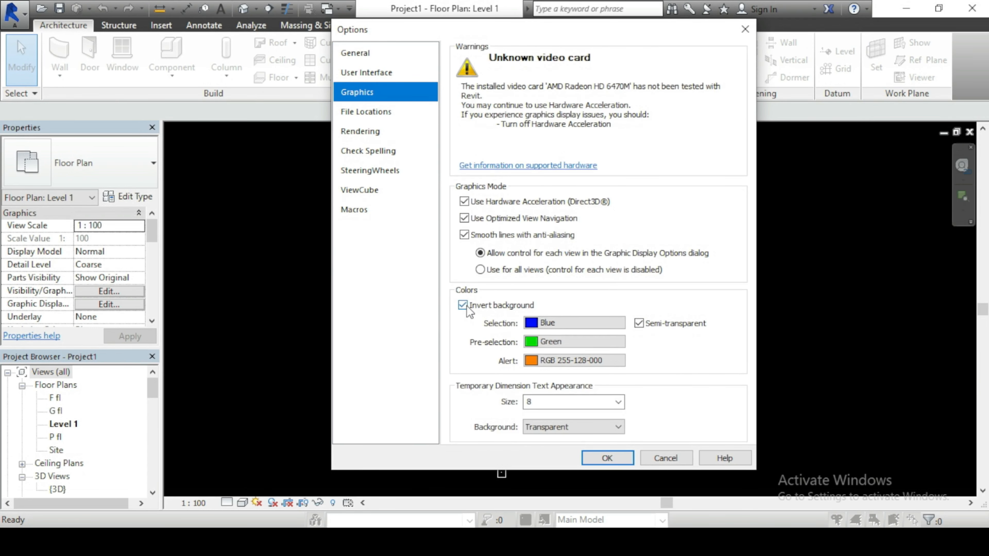
pyautogui.click(615, 459)
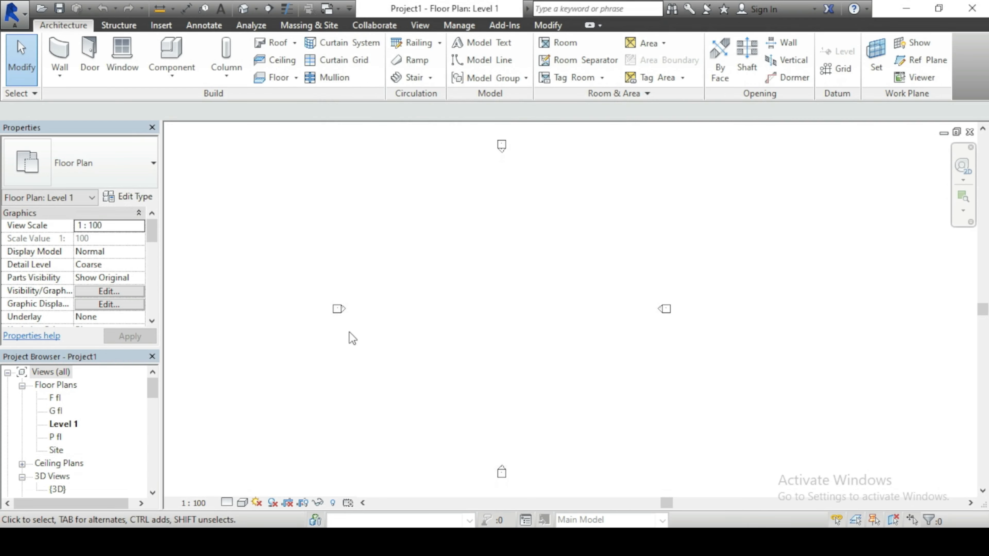
# Review the Graphics, File Locations and Rendering pages of the options, and close the options.
pyautogui.click(24, 17)
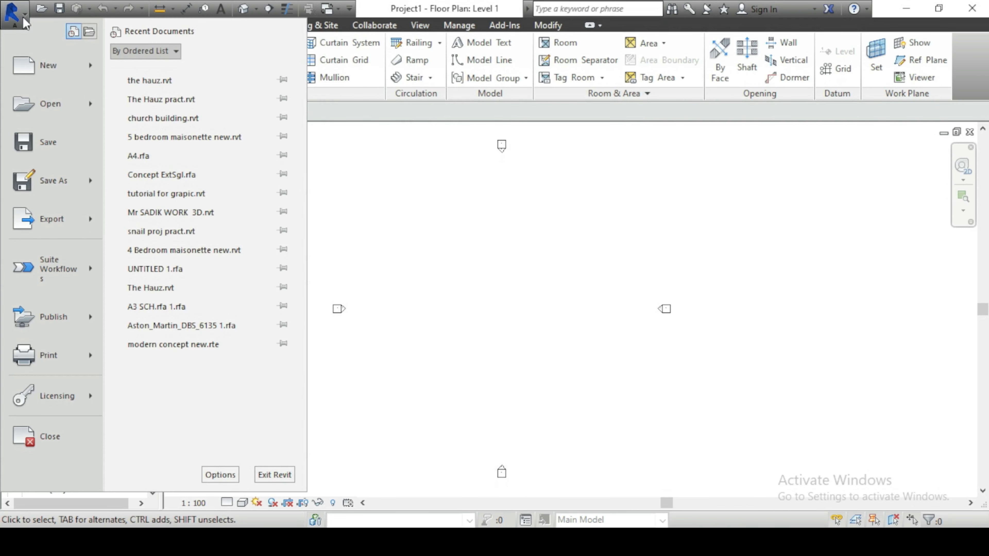
pyautogui.click(220, 474)
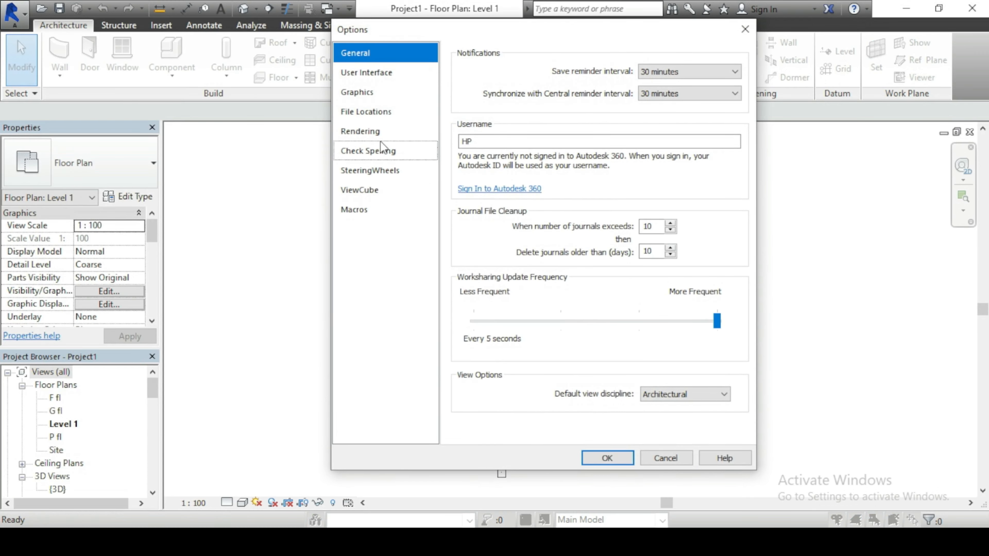
pyautogui.click(380, 93)
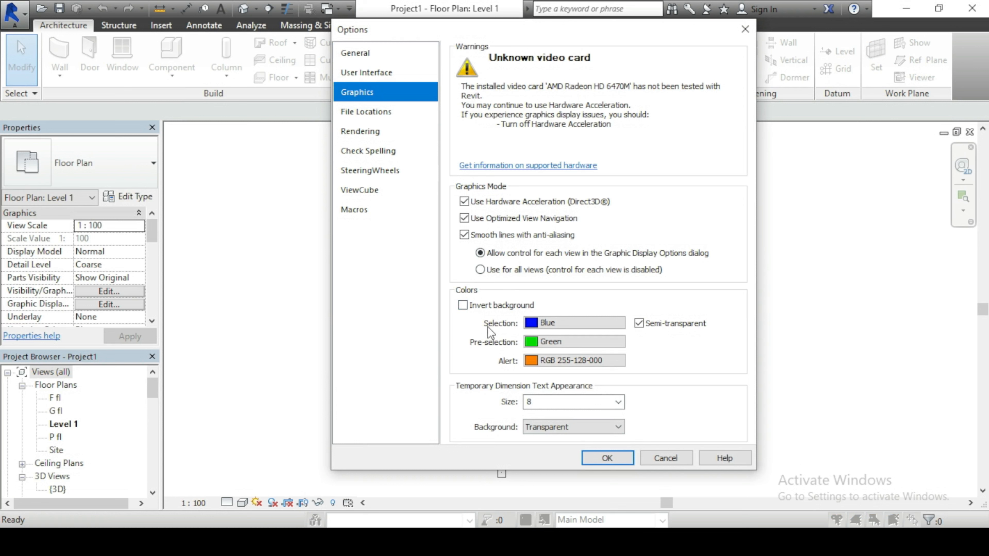
pyautogui.click(376, 113)
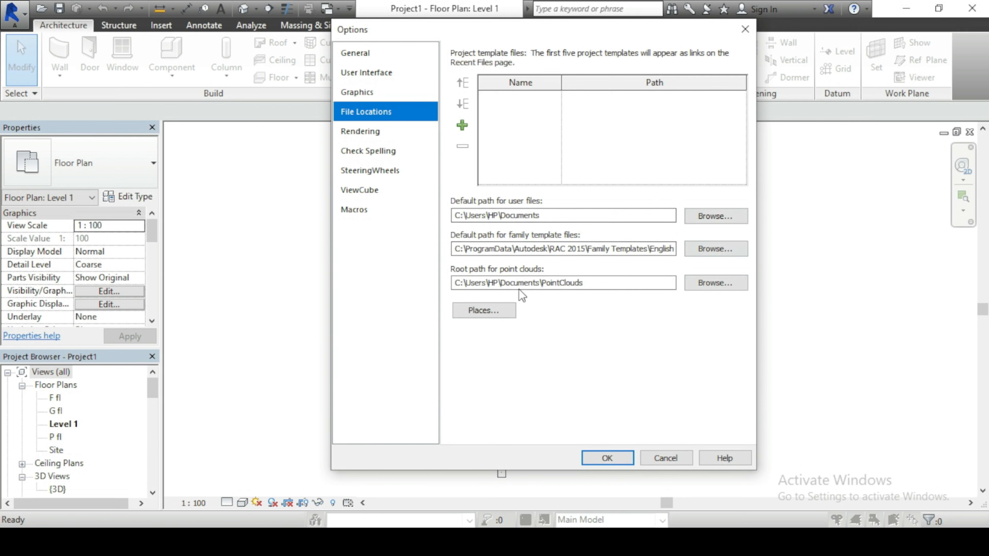
pyautogui.click(361, 133)
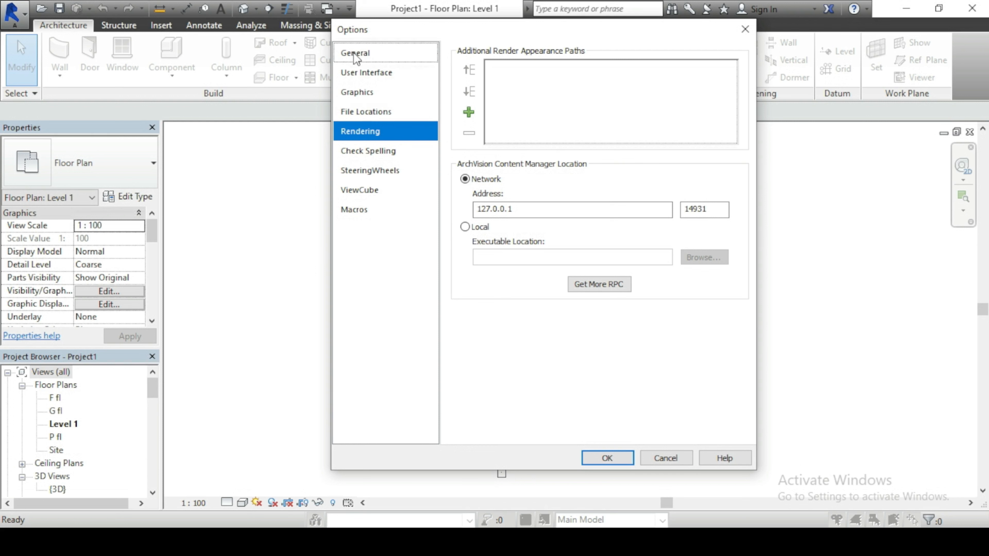
pyautogui.click(618, 456)
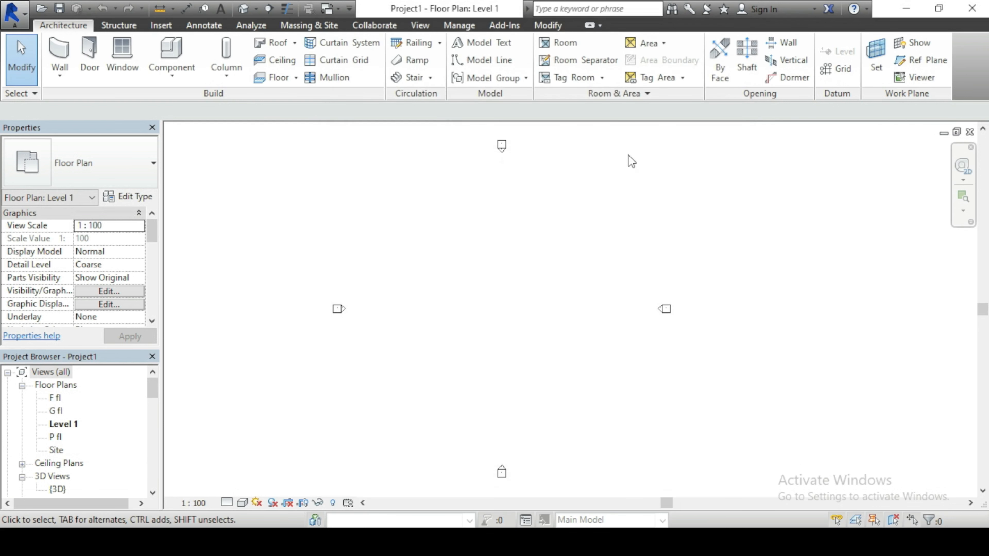
# Open the Project Units settings and check the available disciplines, staying with Common.
pyautogui.scroll(-2, 478, 274)
pyautogui.scroll(2, 474, 271)
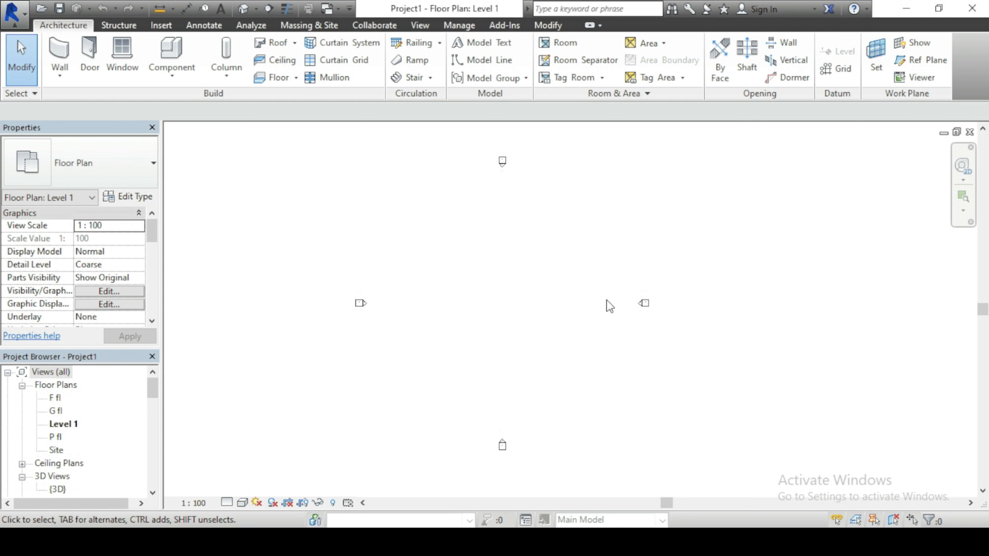
pyautogui.click(451, 30)
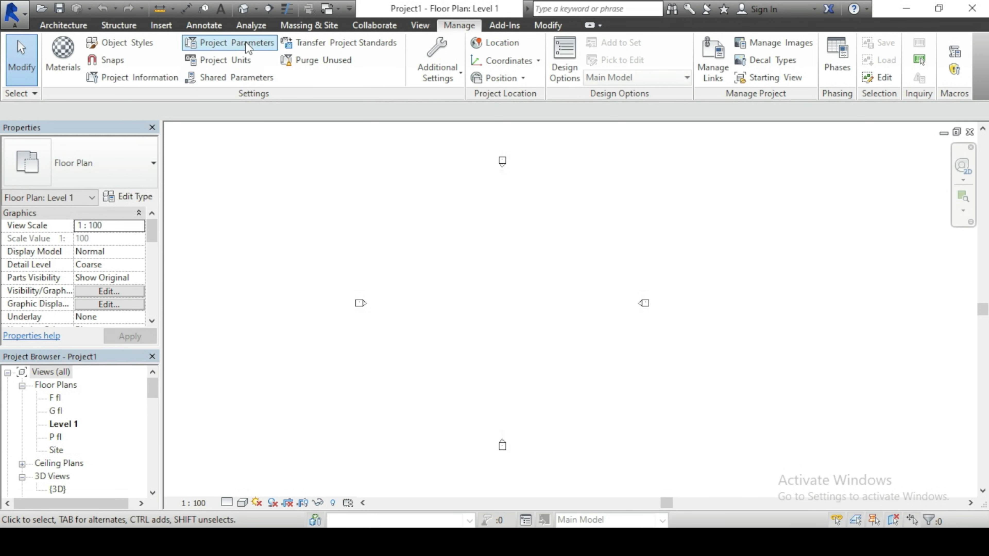
pyautogui.click(217, 59)
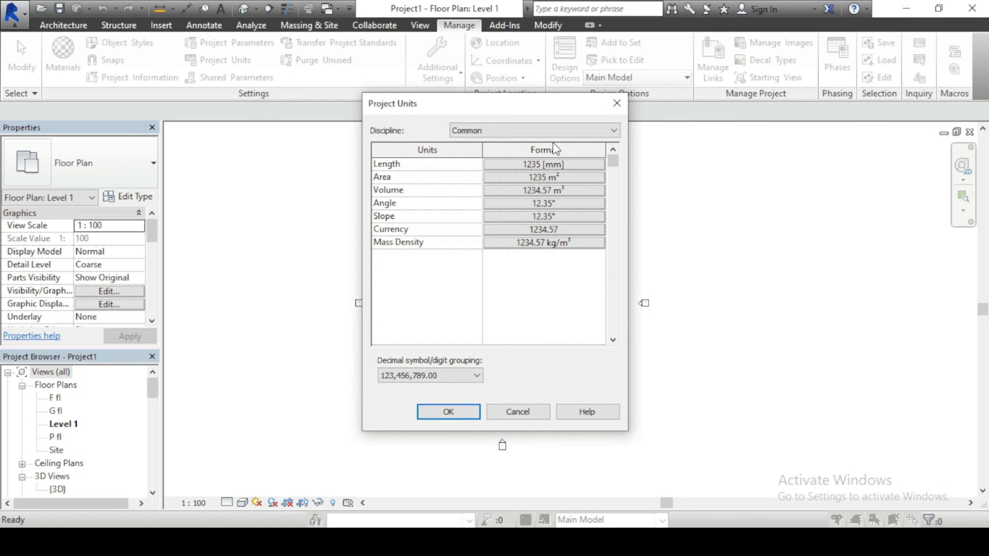
pyautogui.click(553, 131)
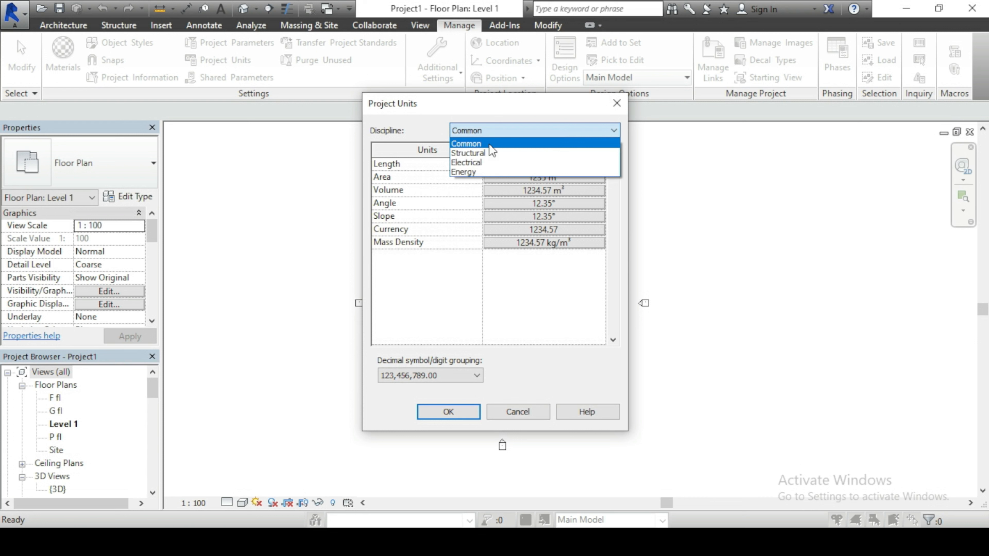
pyautogui.click(483, 130)
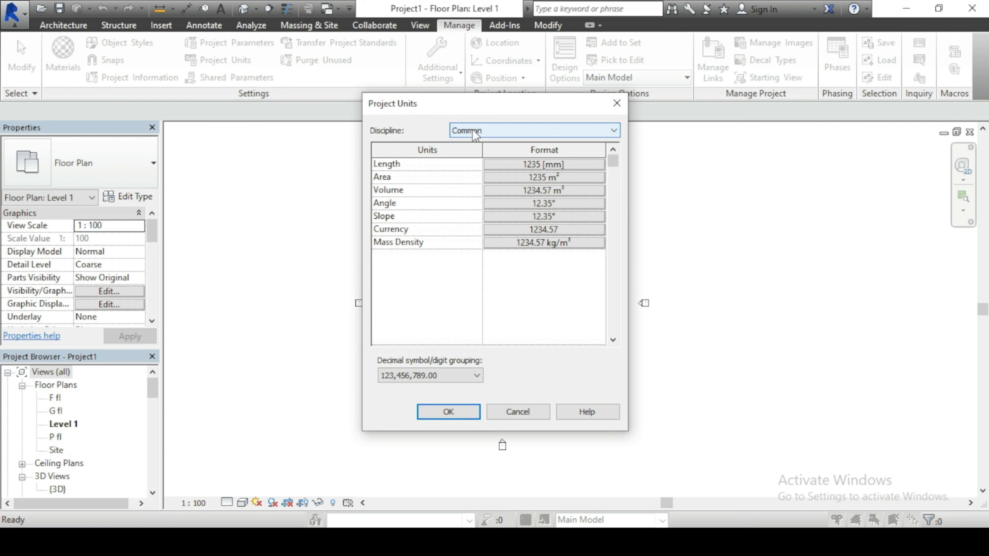
# Review the unit, rounding and symbol choices for the Length format, and accept Millimeters, 0 decimal places and no unit symbol.
pyautogui.click(533, 165)
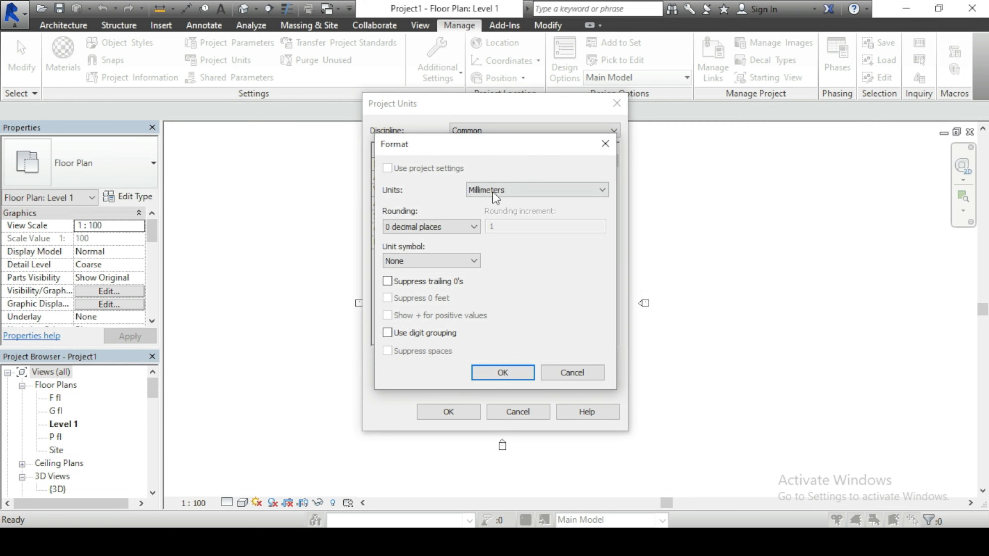
pyautogui.click(525, 188)
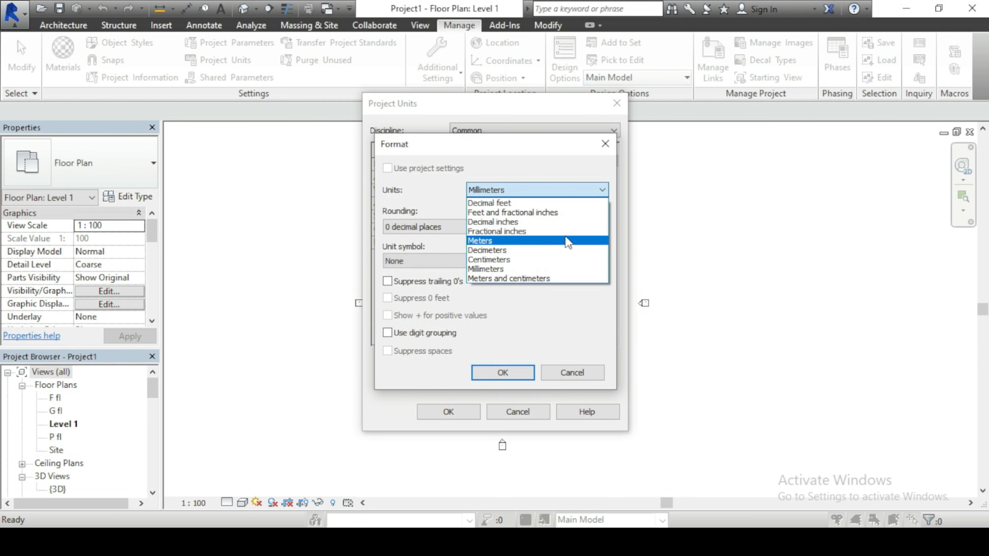
pyautogui.click(521, 153)
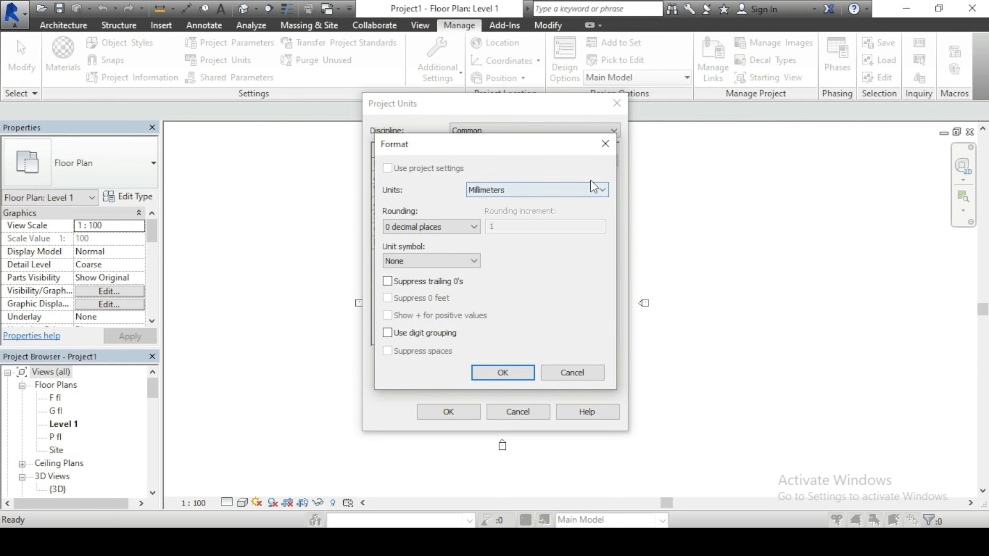
pyautogui.click(432, 229)
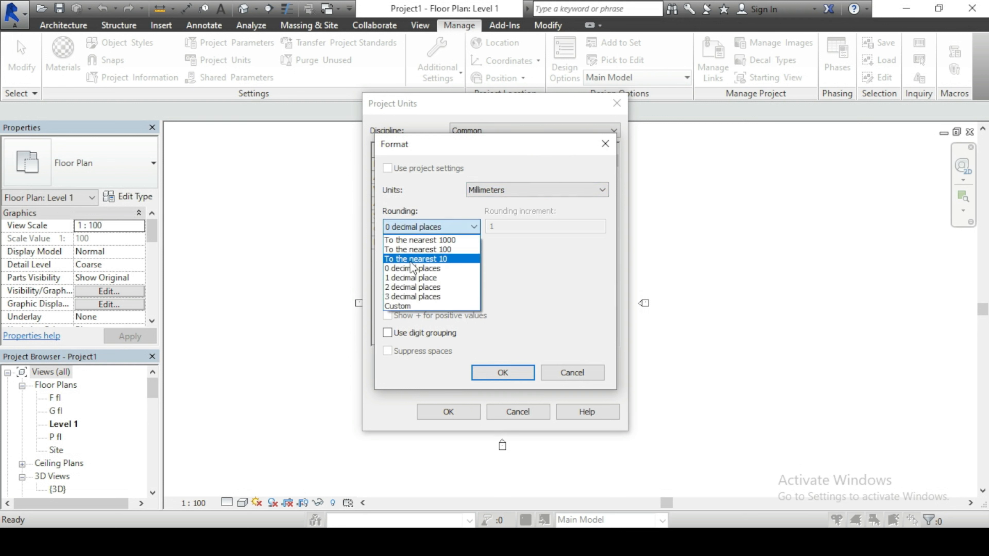
pyautogui.press('Down')
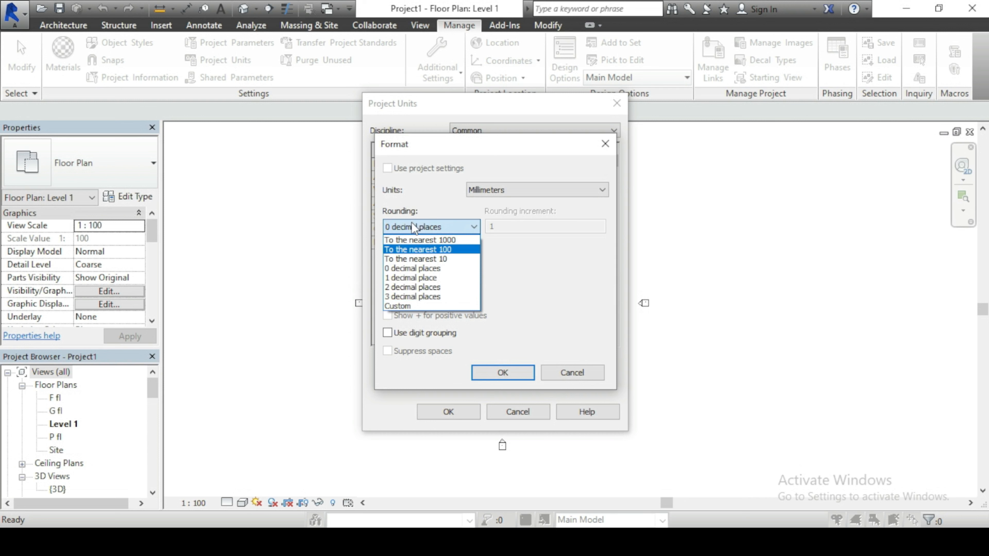
pyautogui.click(423, 229)
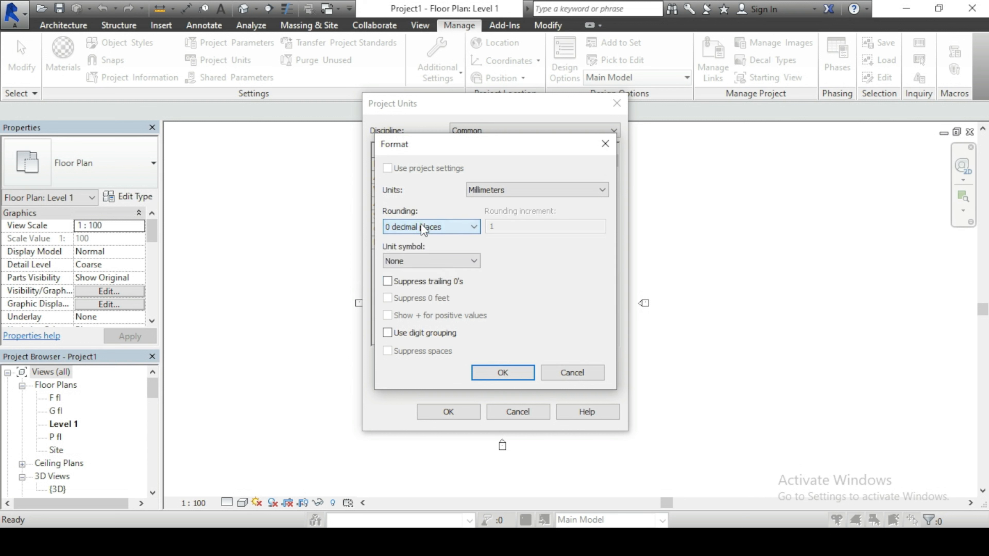
pyautogui.click(417, 262)
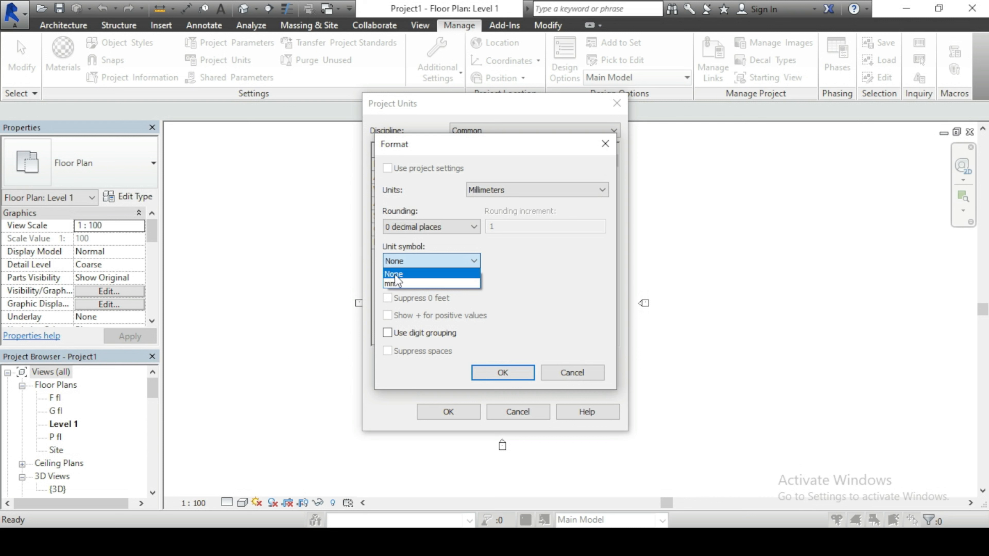
pyautogui.click(395, 275)
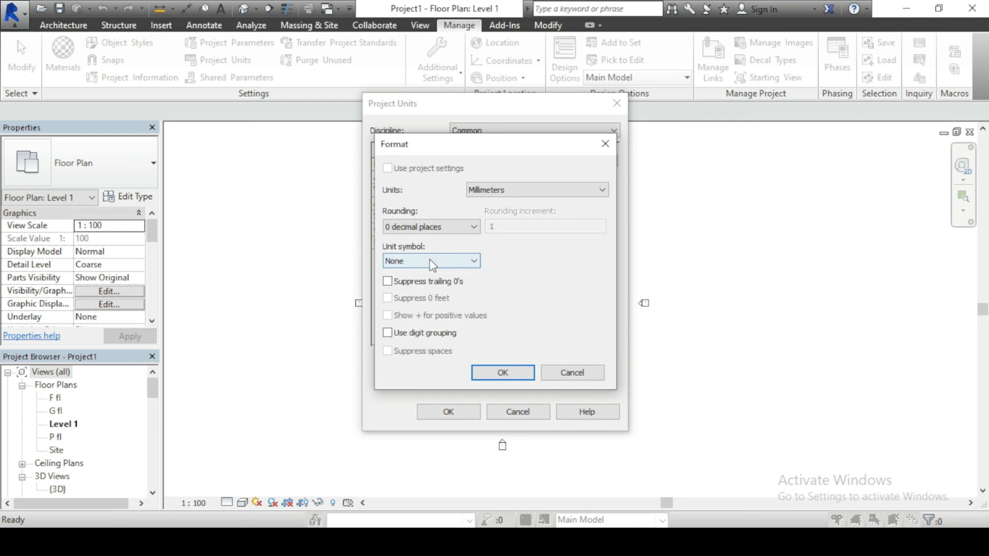
pyautogui.click(432, 266)
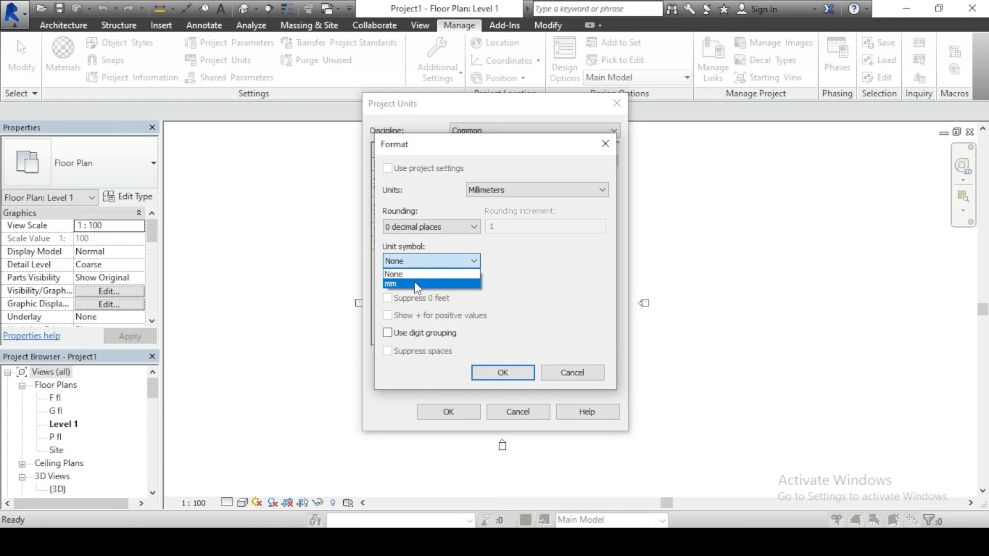
pyautogui.click(411, 260)
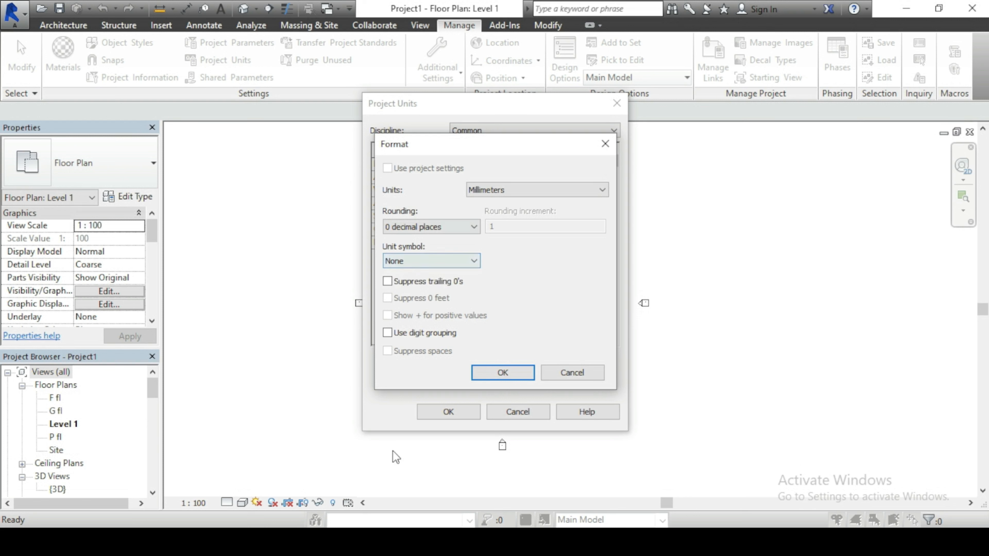
pyautogui.click(501, 373)
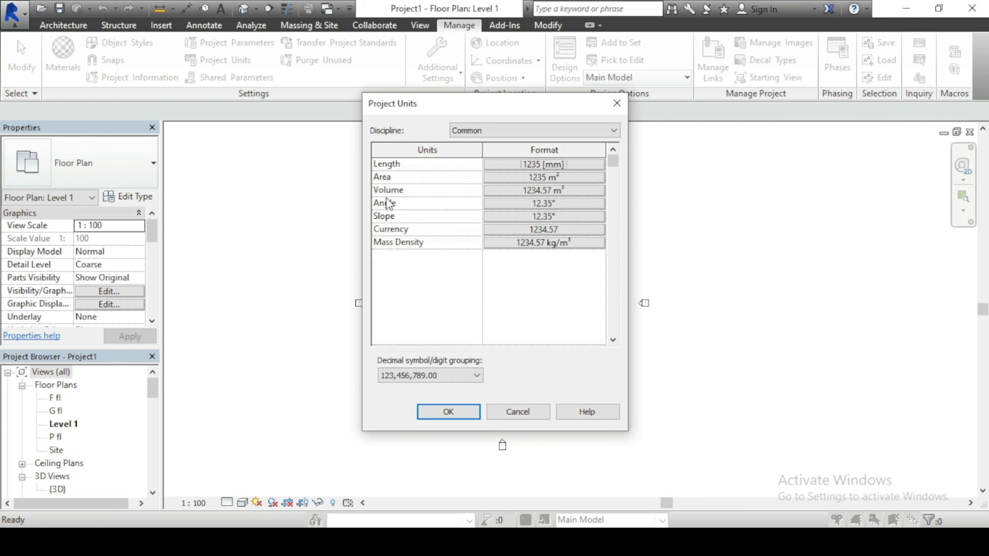
# Set the Angle format to Decimal degrees rounded to 0 decimal places and apply the project units.
pyautogui.click(543, 203)
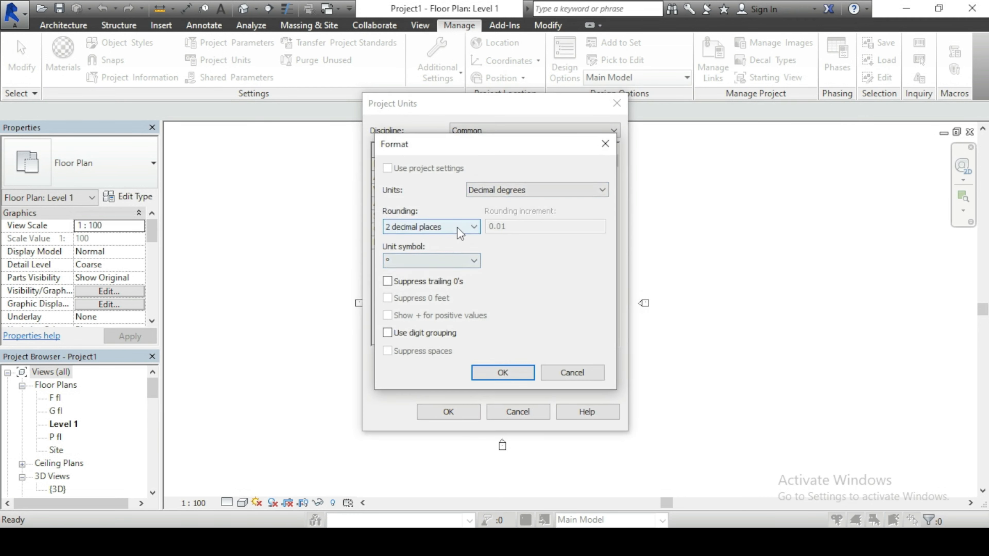
pyautogui.click(448, 260)
pyautogui.click(449, 261)
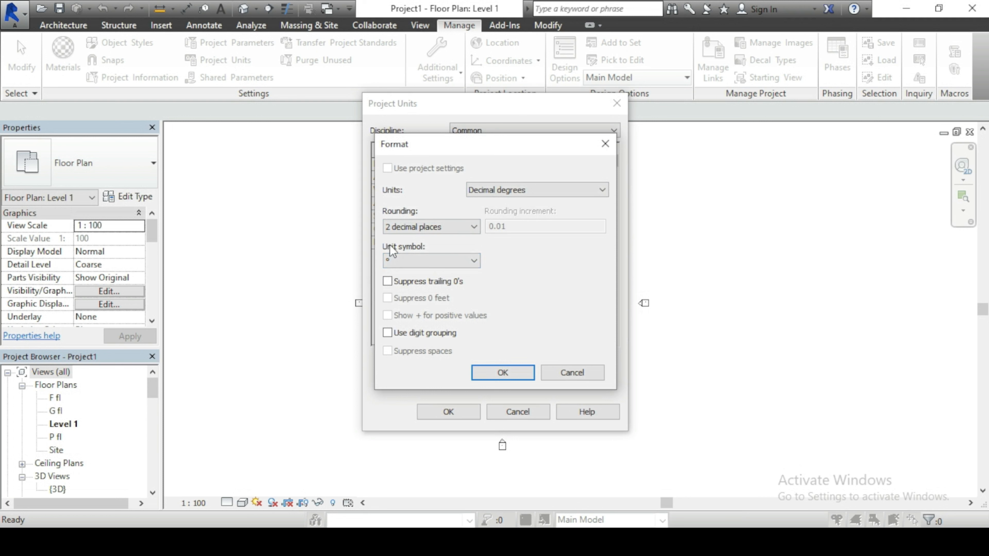
pyautogui.click(442, 227)
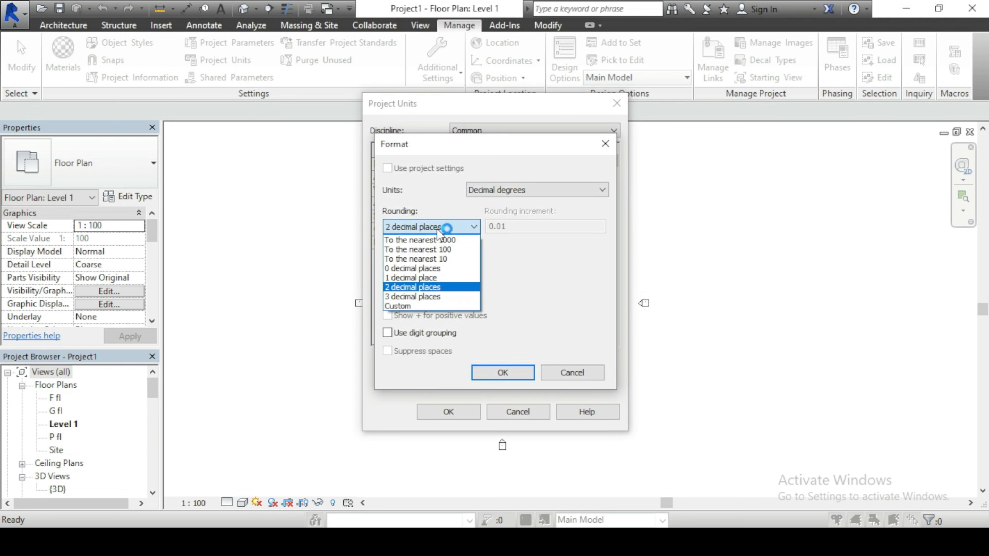
pyautogui.click(425, 268)
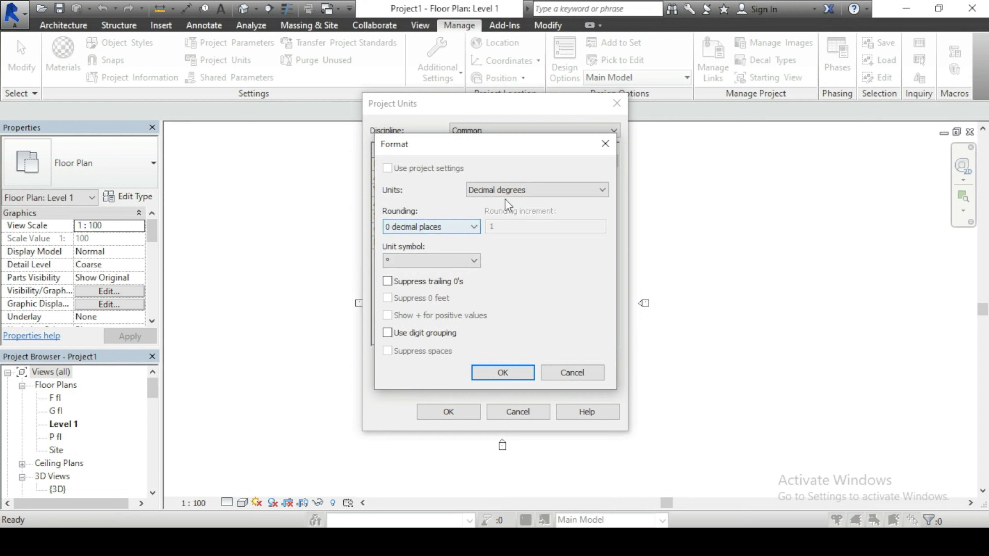
pyautogui.click(510, 191)
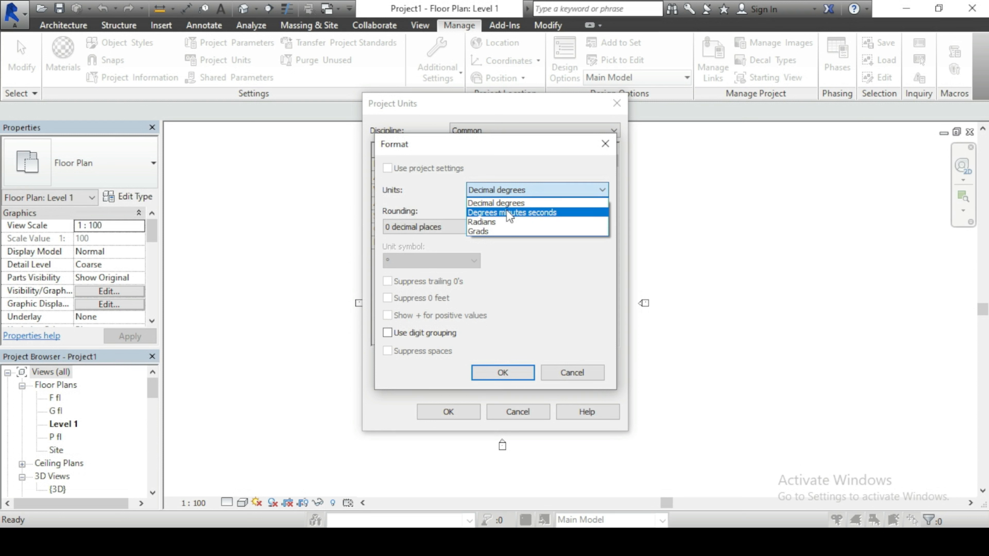
pyautogui.click(500, 205)
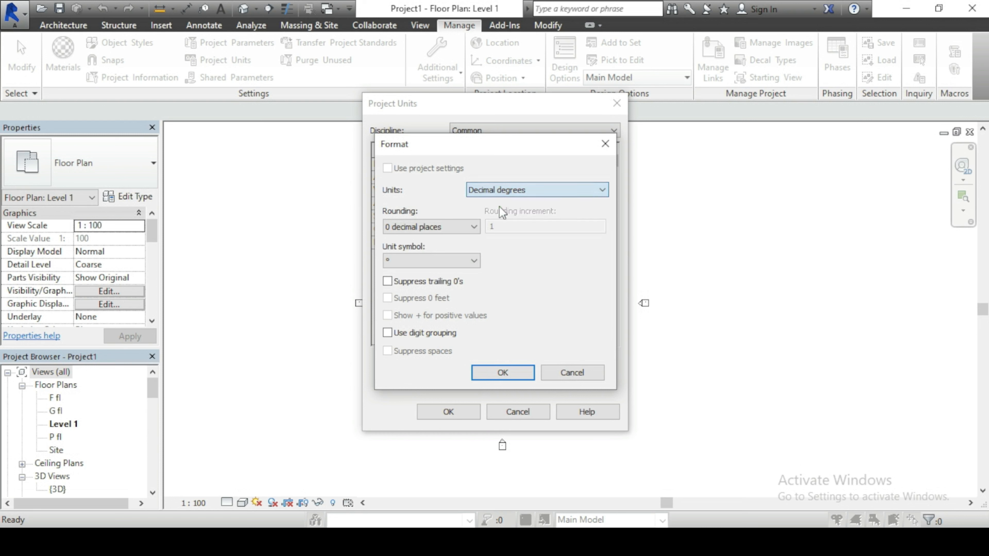
pyautogui.click(522, 373)
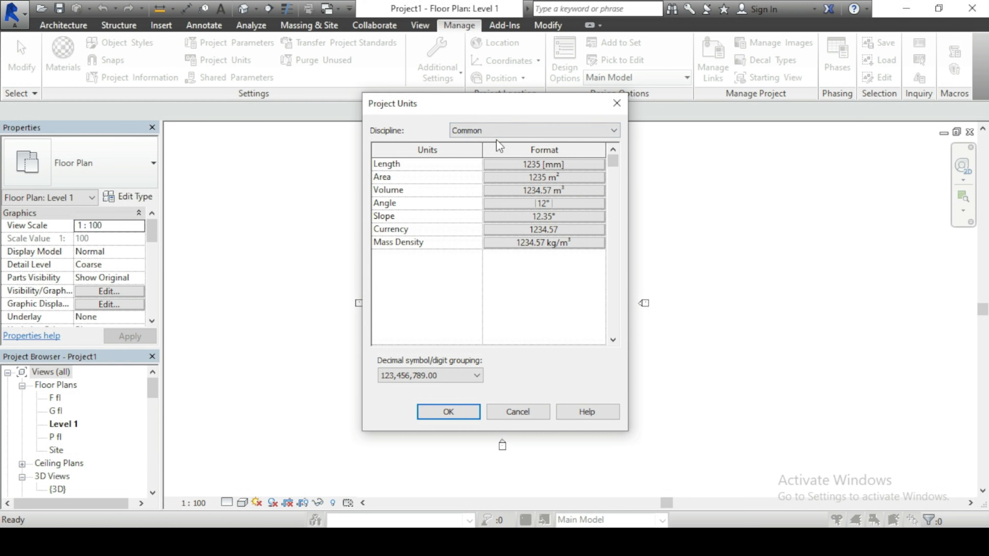
pyautogui.click(449, 412)
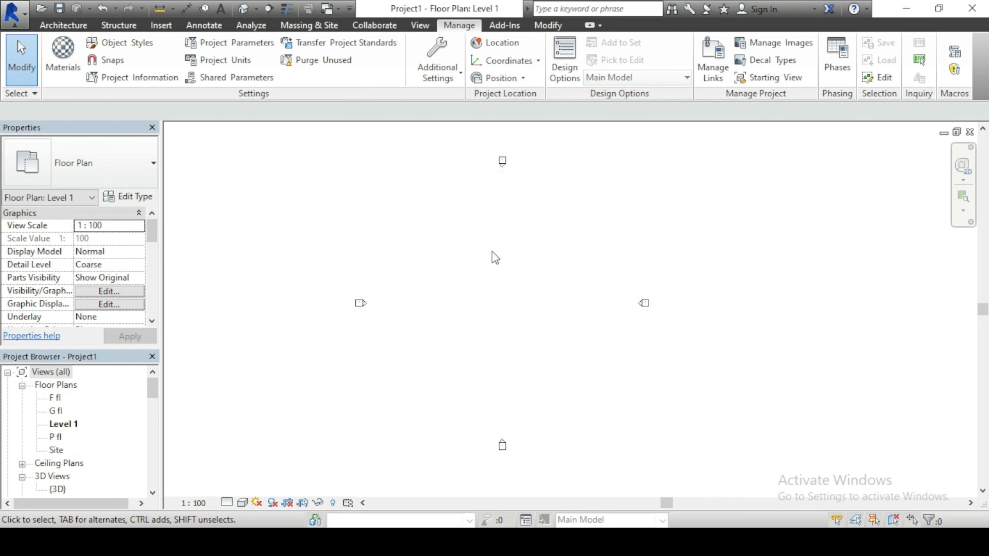
# Open the South building elevation view from the project's view list.
pyautogui.scroll(-2, 502, 323)
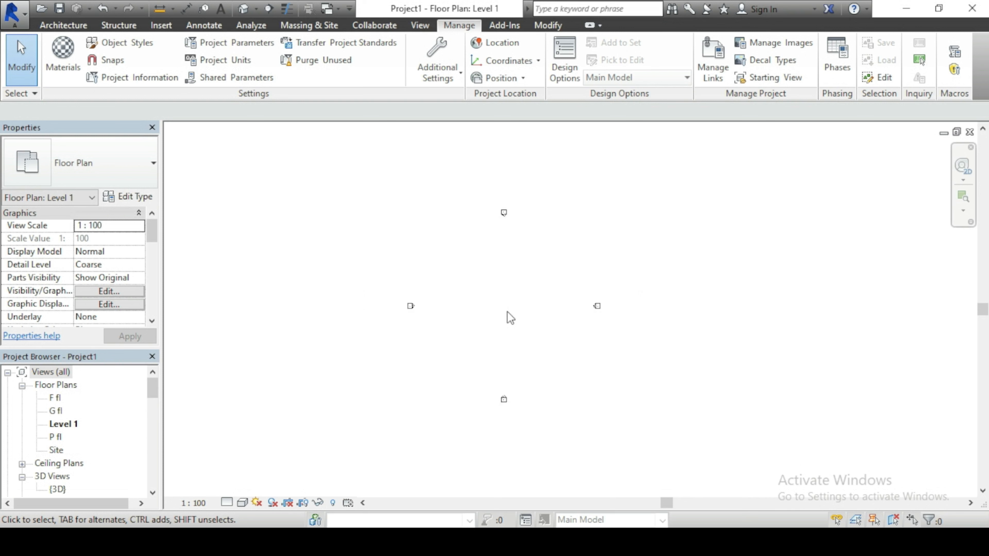
pyautogui.scroll(2, 508, 313)
pyautogui.scroll(-1, 106, 424)
pyautogui.scroll(-1, 105, 424)
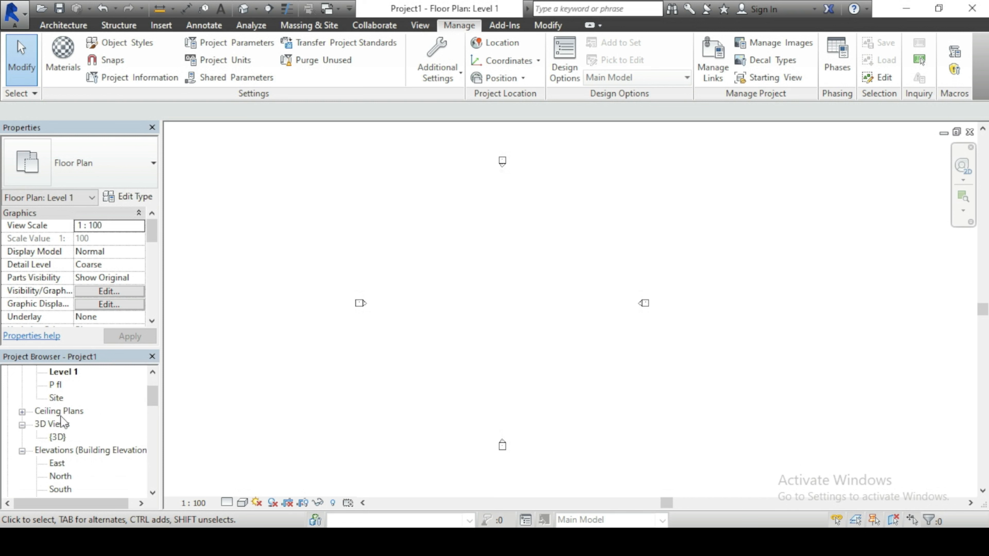
pyautogui.click(61, 489)
pyautogui.doubleClick(61, 489)
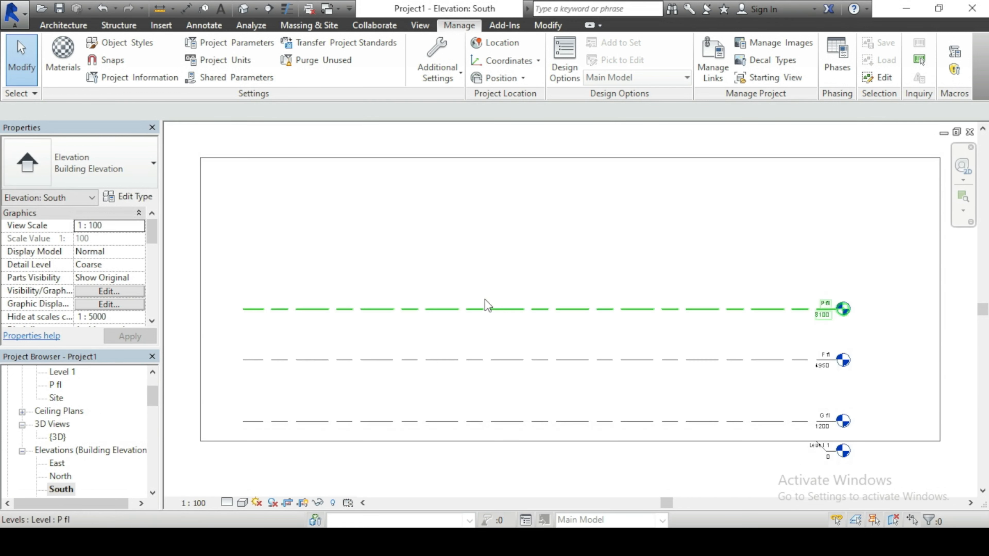
# Enlarge the South elevation's crop region by extending its left, right and top edges outward, and deselect it.
pyautogui.scroll(-2, 494, 303)
pyautogui.scroll(1, 426, 275)
pyautogui.scroll(-1, 424, 274)
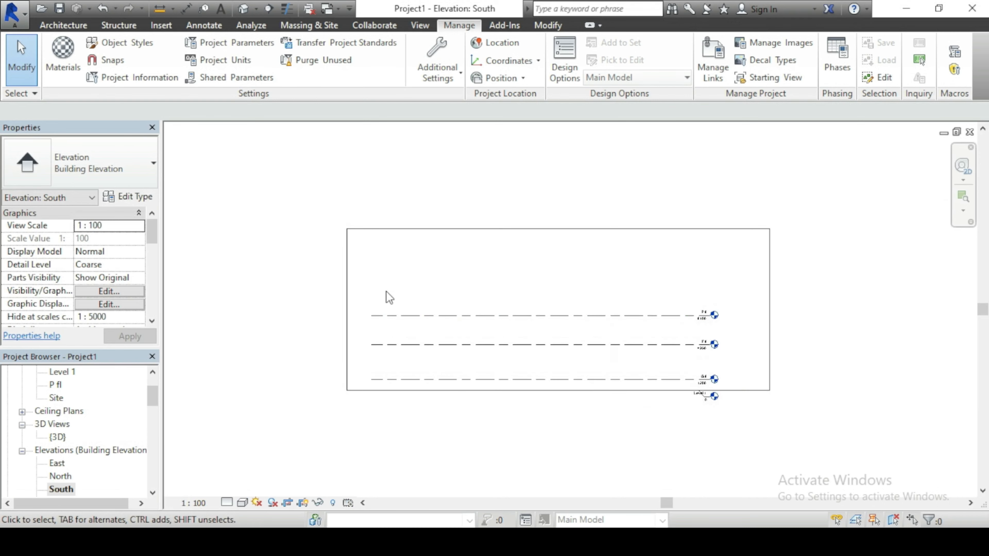
pyautogui.click(346, 313)
pyautogui.moveTo(346, 310); pyautogui.dragTo(263, 310)
pyautogui.moveTo(769, 310); pyautogui.dragTo(809, 309)
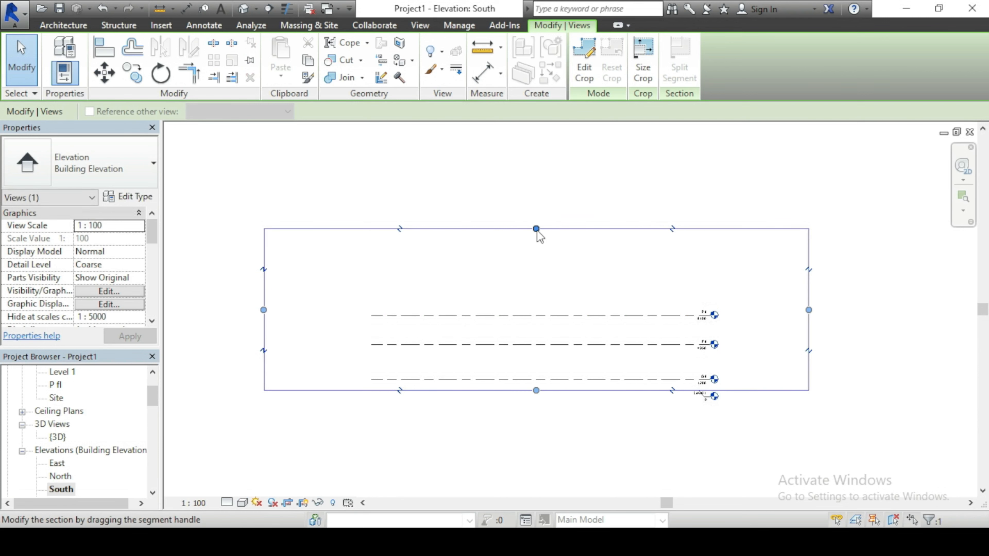
pyautogui.moveTo(537, 230); pyautogui.dragTo(536, 187)
pyautogui.scroll(2, 537, 374)
pyautogui.click(572, 236)
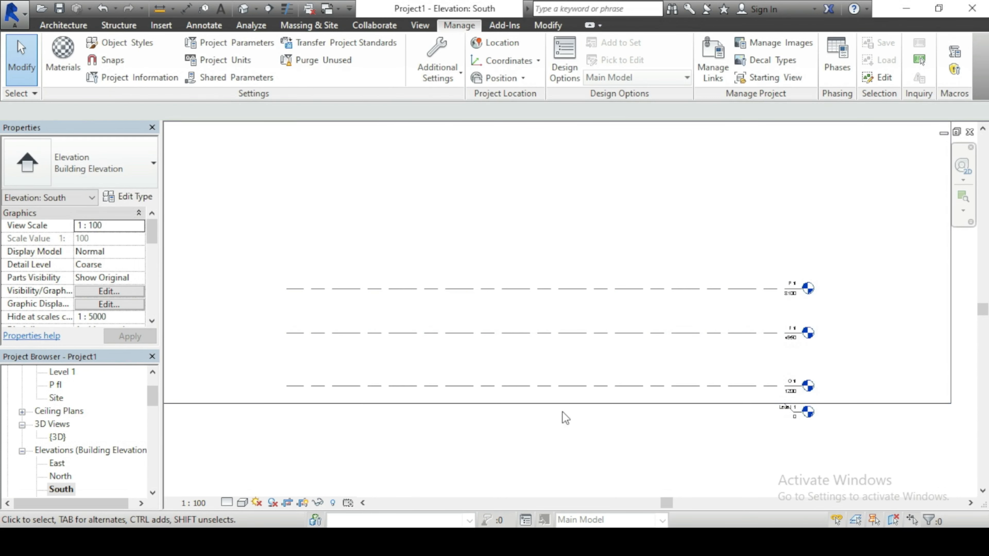
# Examine the level lines, level names and elevation values in the South elevation.
pyautogui.scroll(-2, 563, 416)
pyautogui.scroll(1, 510, 360)
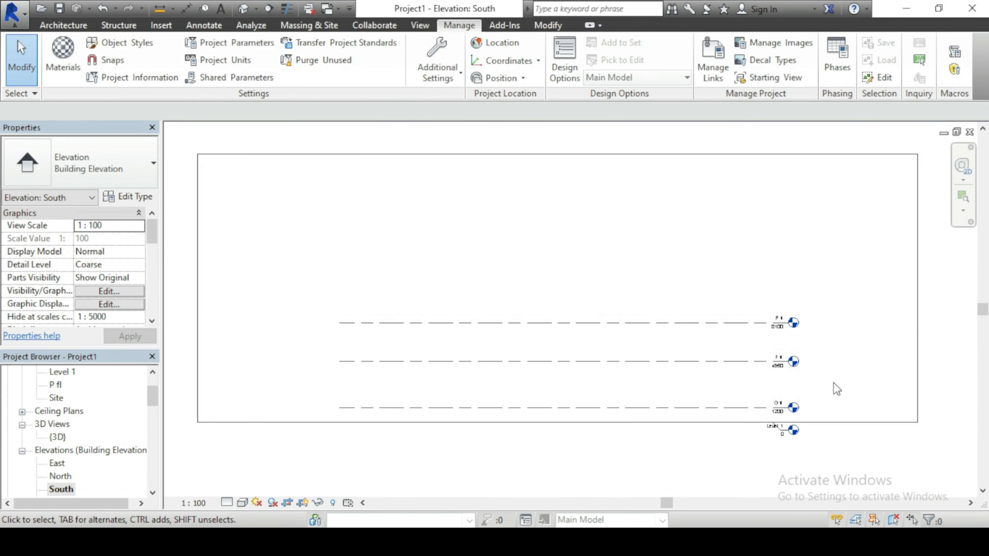
pyautogui.scroll(3, 755, 434)
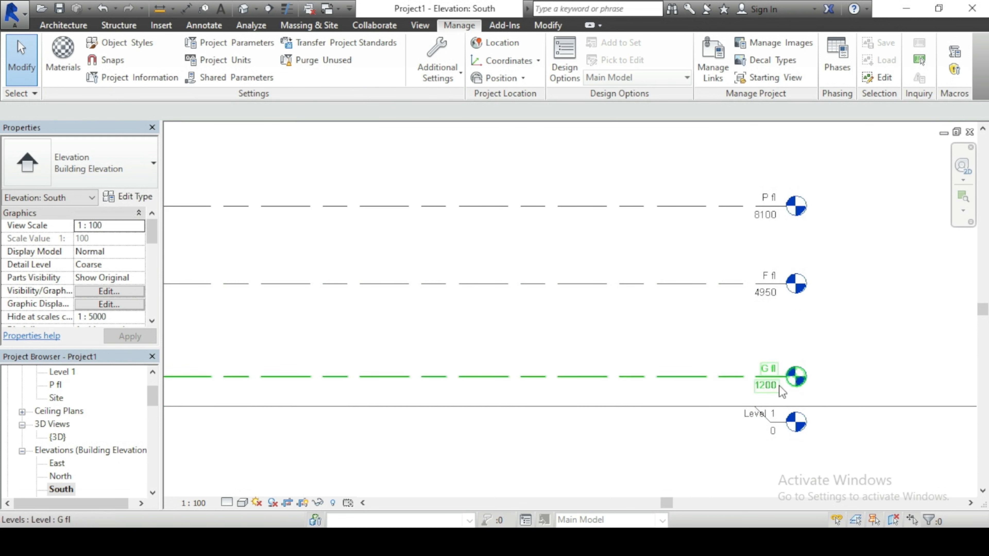
pyautogui.click(420, 25)
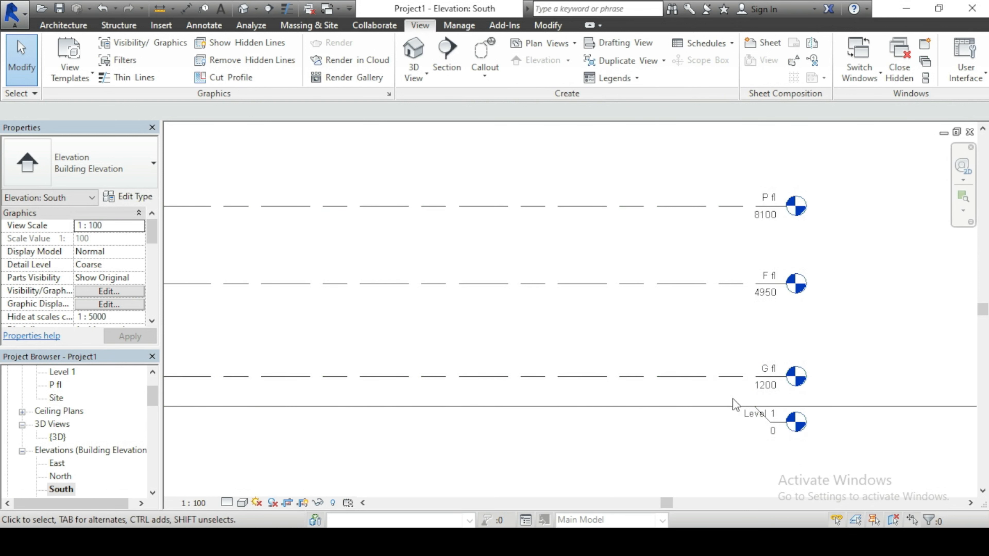
pyautogui.scroll(-2, 845, 227)
pyautogui.scroll(-2, 834, 286)
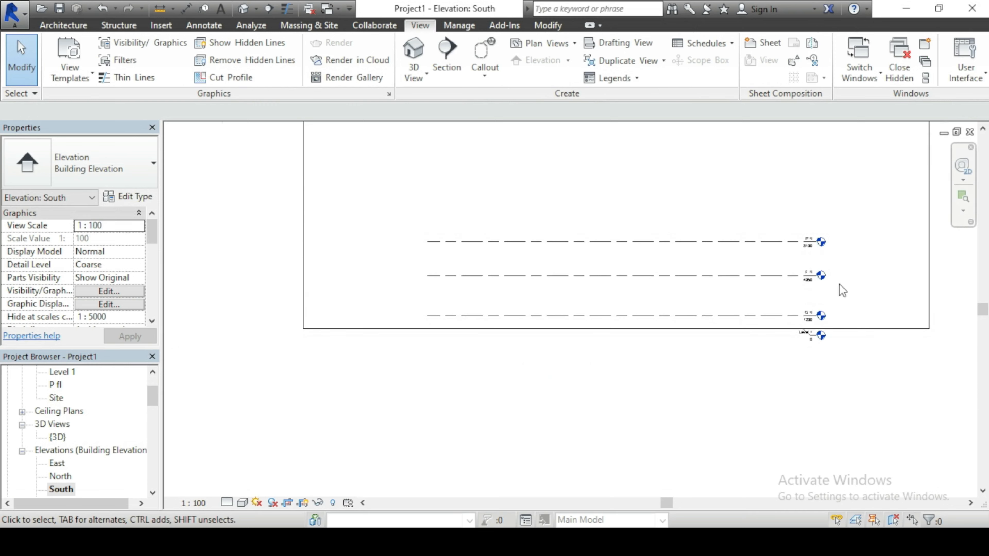
pyautogui.scroll(1, 360, 339)
pyautogui.scroll(-1, 395, 335)
pyautogui.scroll(2, 326, 332)
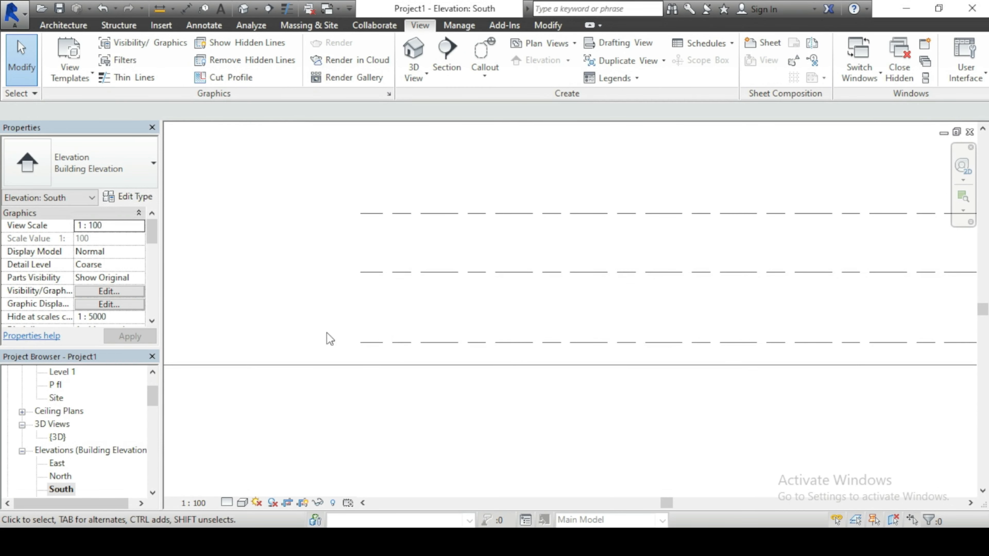
pyautogui.scroll(-2, 432, 336)
pyautogui.scroll(2, 650, 351)
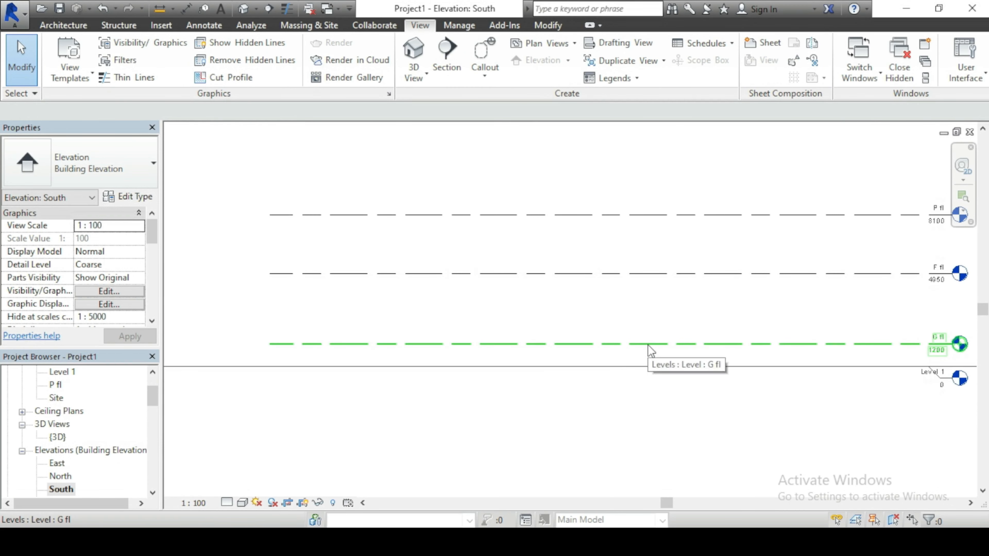
# Set the elevation of the G fl level to 600 mm.
pyautogui.click(648, 345)
pyautogui.scroll(-2, 238, 313)
pyautogui.scroll(5, 643, 351)
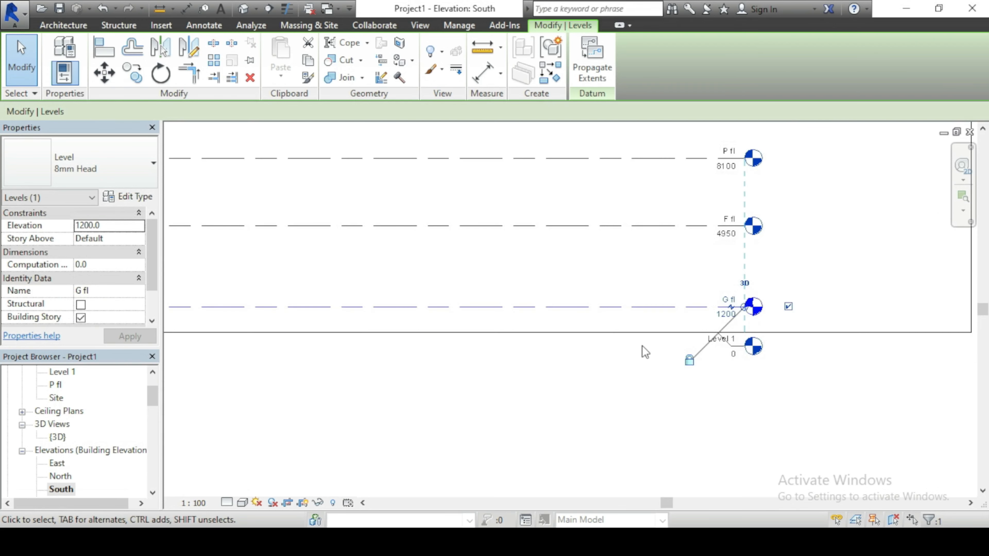
pyautogui.scroll(1, 745, 298)
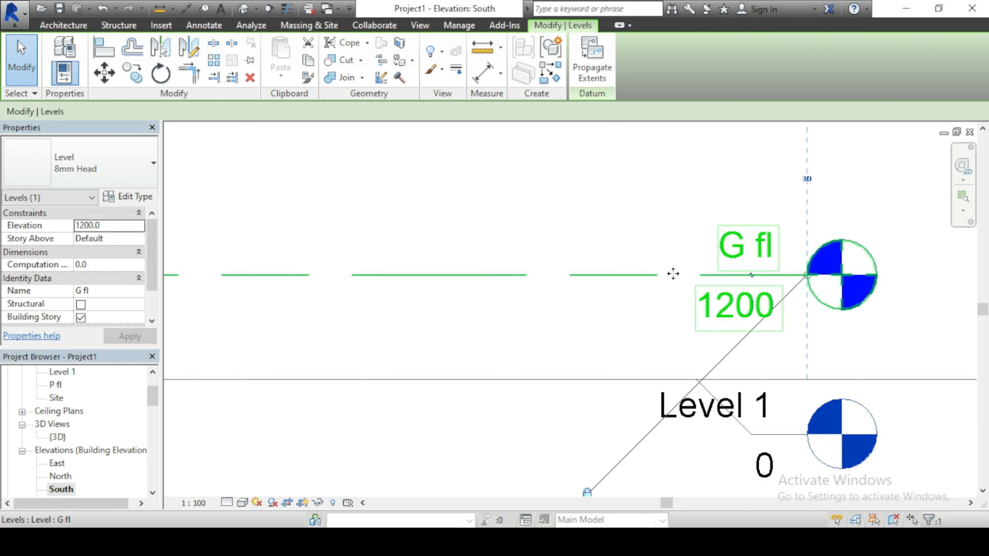
pyautogui.click(745, 298)
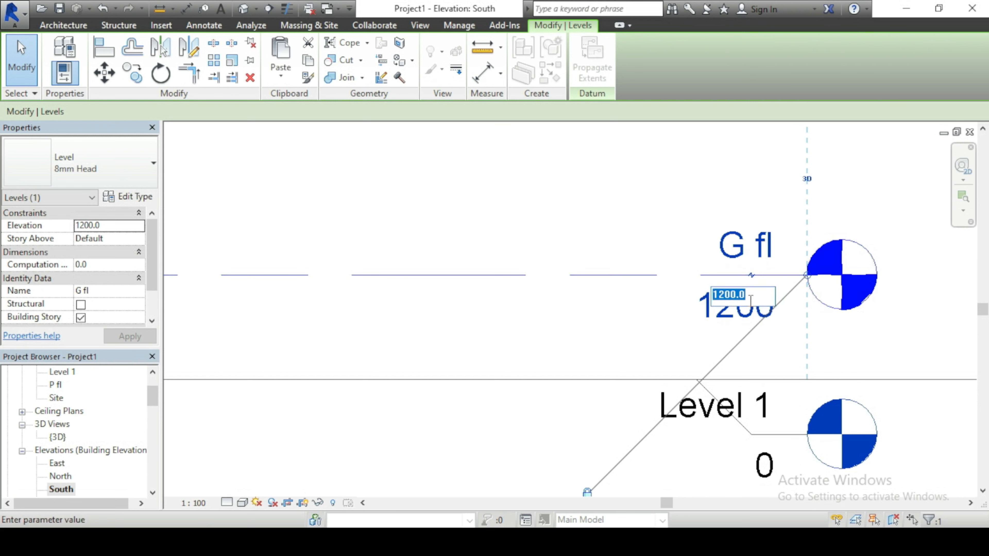
pyautogui.write('600')
pyautogui.press('Return')
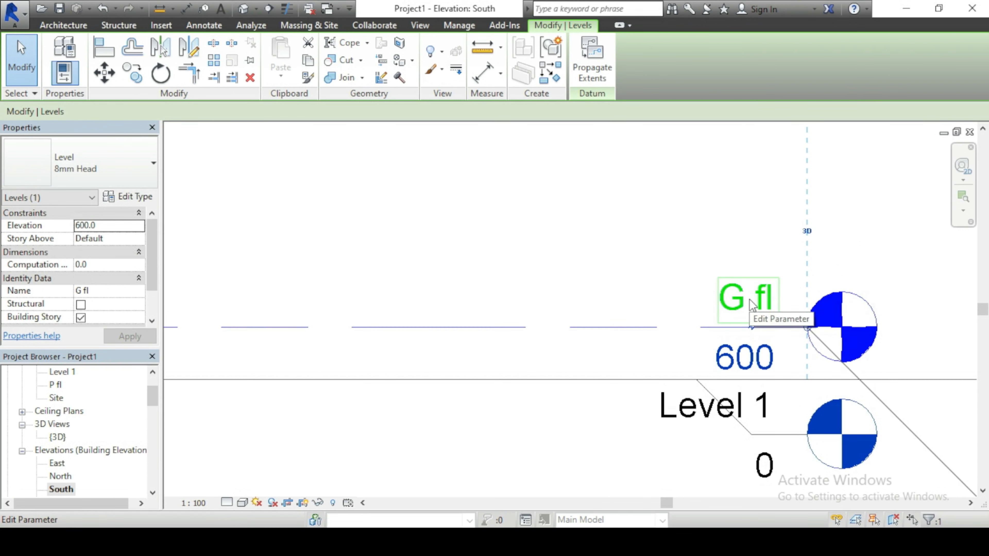
# Rename the G fl level to "G floor", also renaming its corresponding views, and deselect the level.
pyautogui.scroll(-2, 728, 390)
pyautogui.scroll(3, 771, 372)
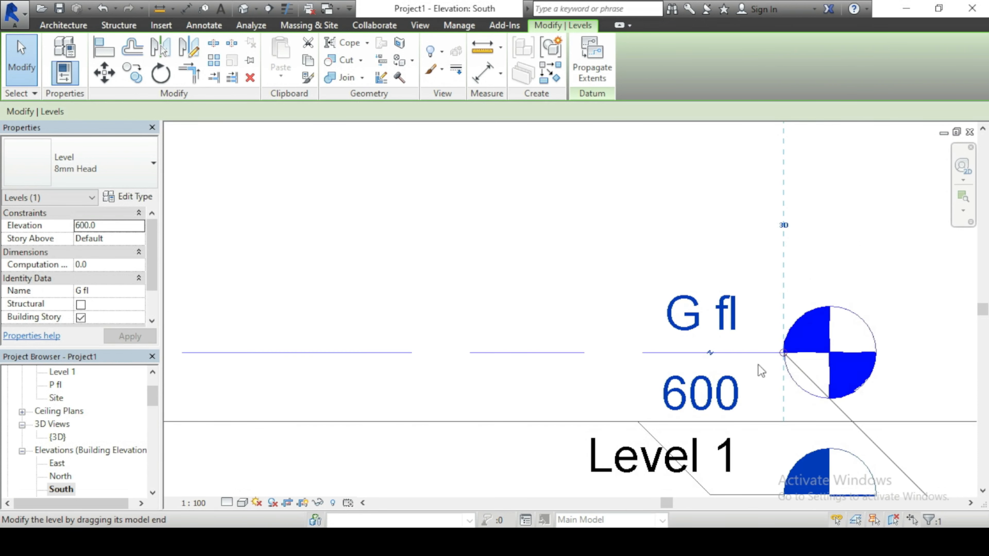
pyautogui.click(706, 325)
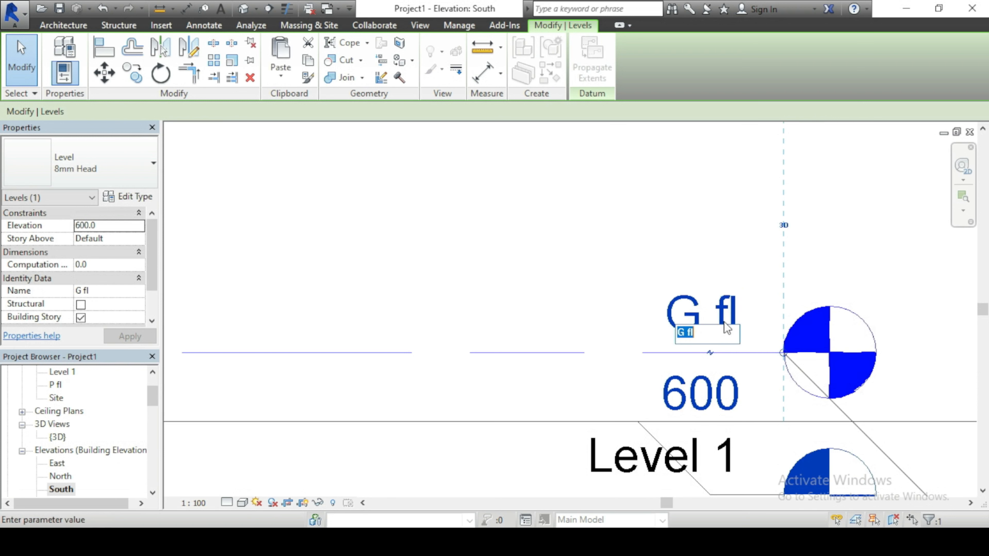
pyautogui.click(703, 334)
pyautogui.click(695, 266)
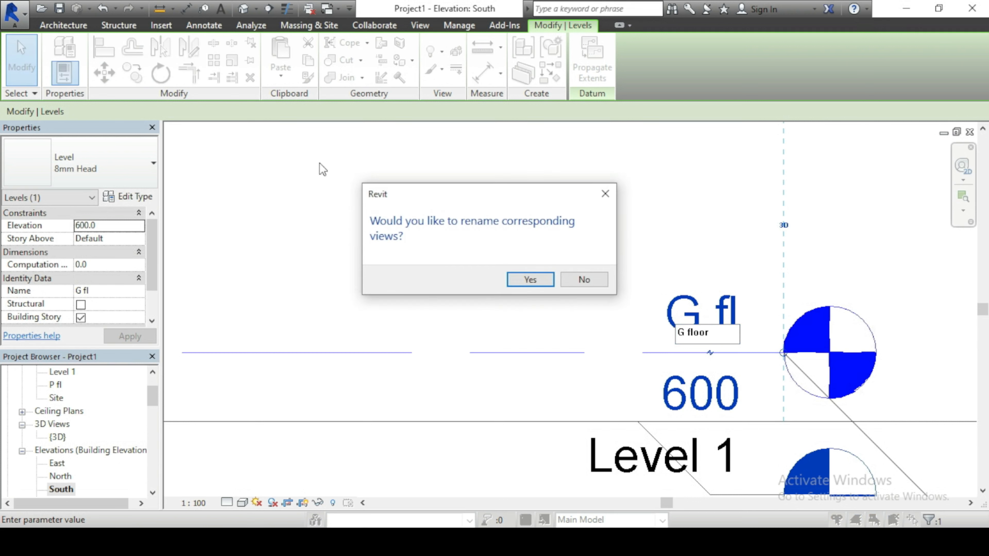
pyautogui.click(532, 281)
pyautogui.scroll(-2, 823, 336)
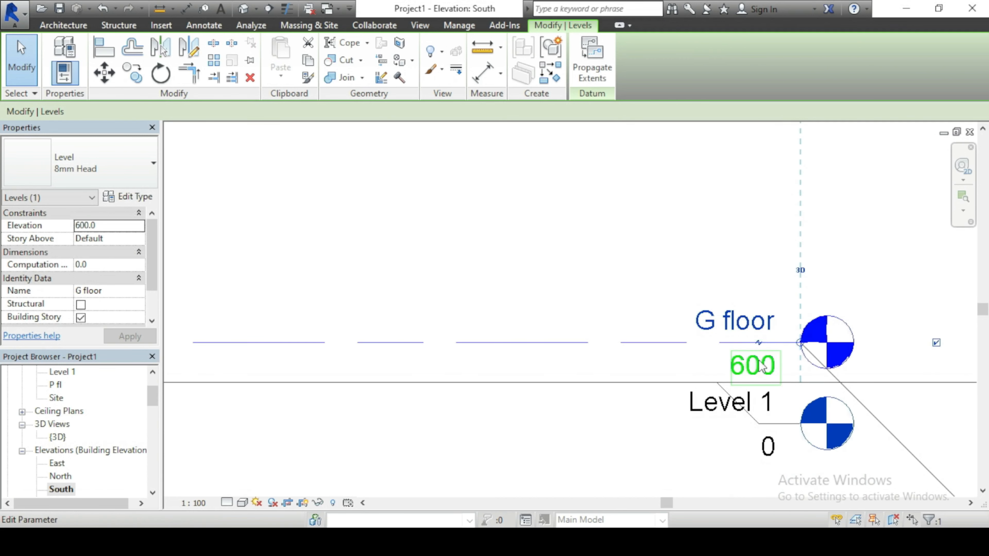
pyautogui.scroll(-3, 726, 435)
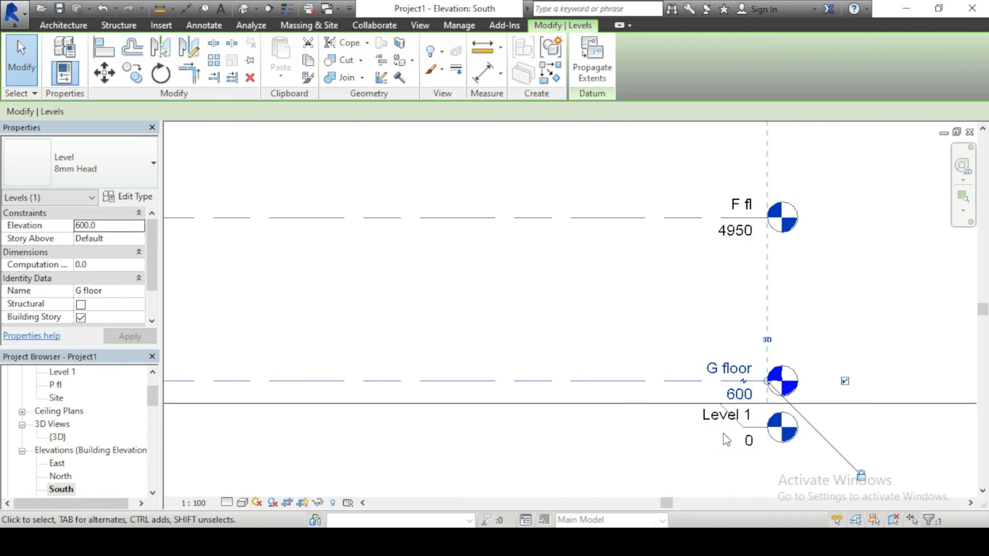
pyautogui.scroll(-3, 743, 296)
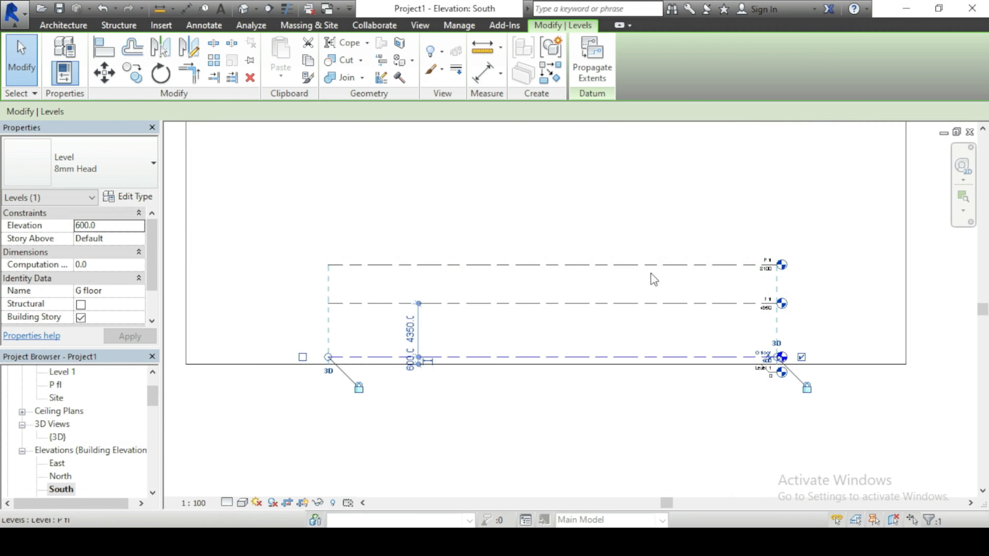
pyautogui.click(542, 207)
# Create a level similar to P fl about 3800 mm above it, aligned with both ends of the existing levels.
pyautogui.scroll(2, 404, 319)
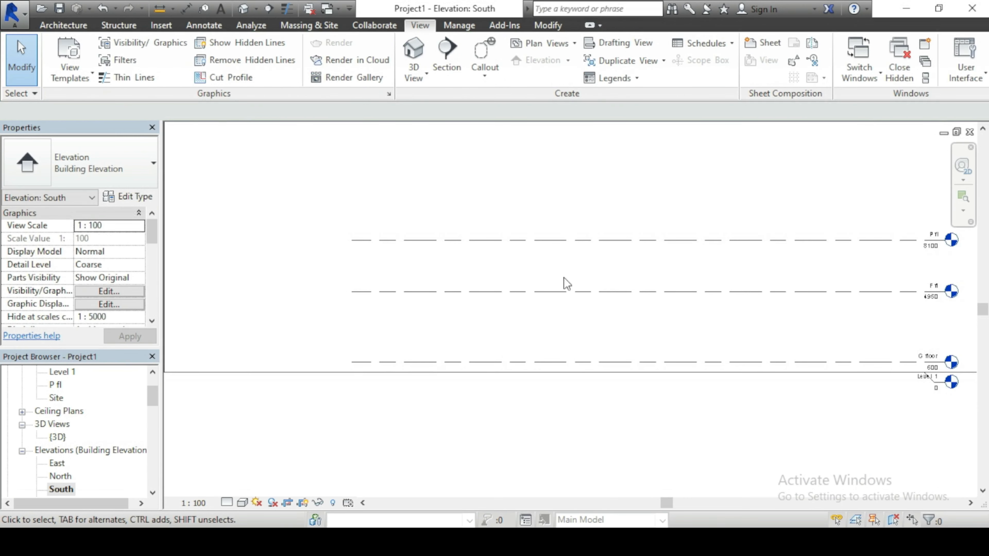
pyautogui.click(587, 241)
pyautogui.rightClick(587, 240)
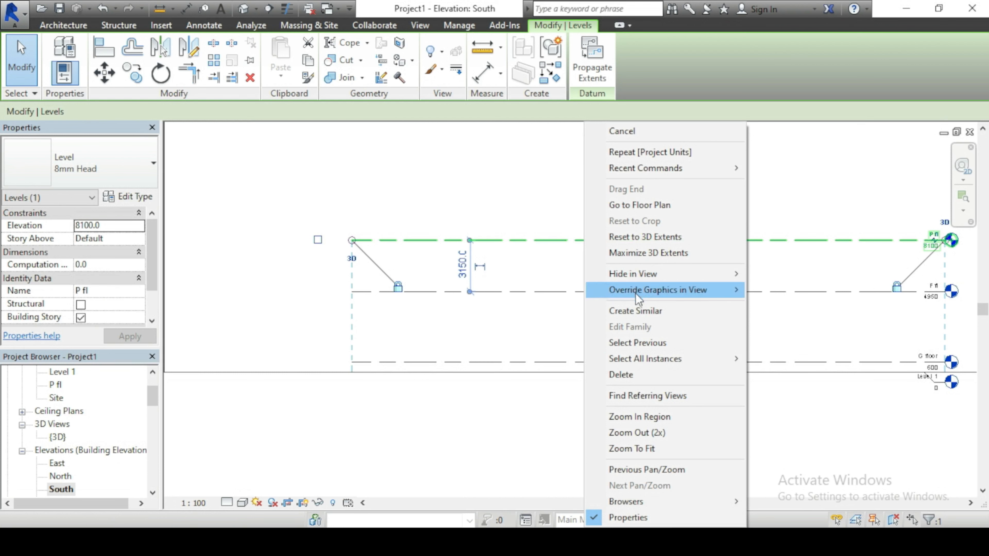
pyautogui.click(649, 311)
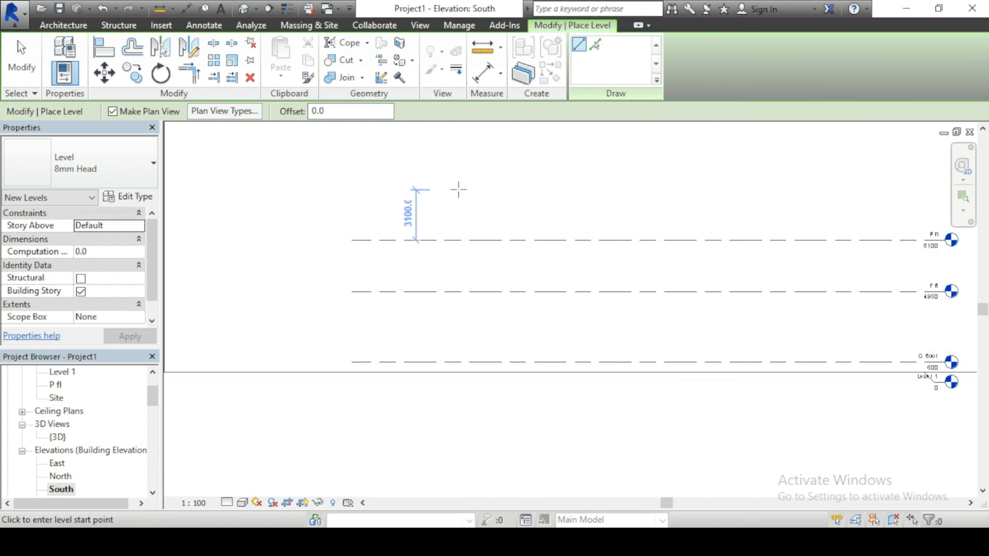
pyautogui.click(352, 179)
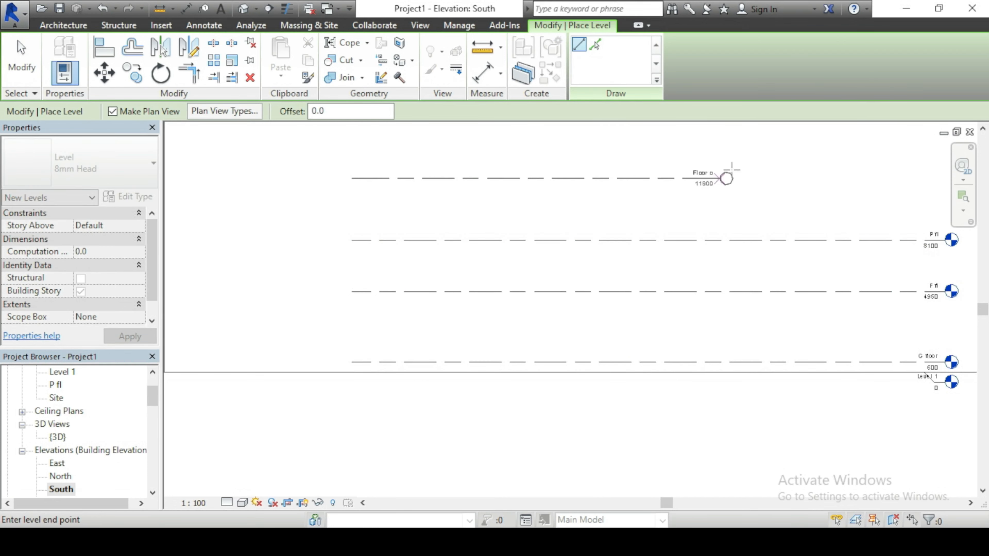
pyautogui.scroll(-1, 410, 210)
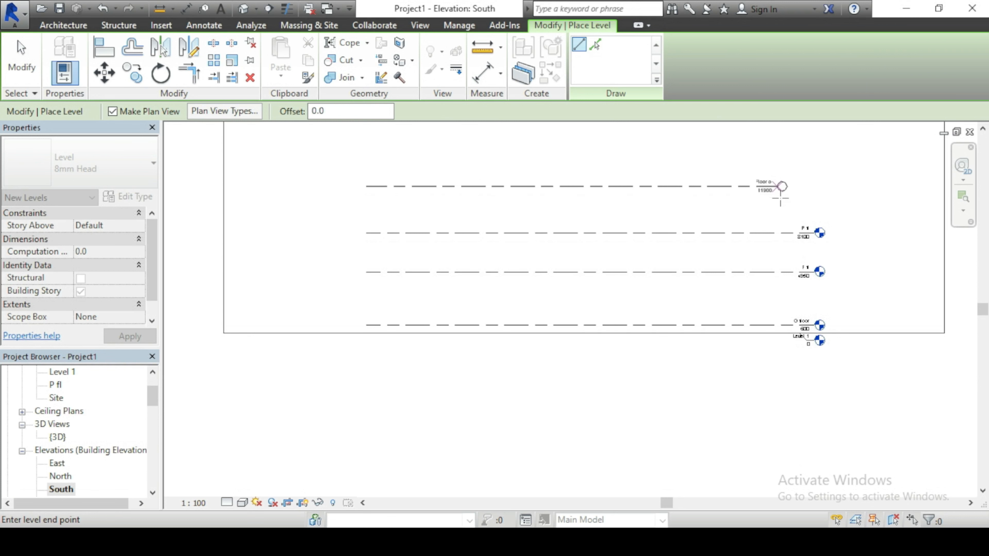
pyautogui.click(819, 187)
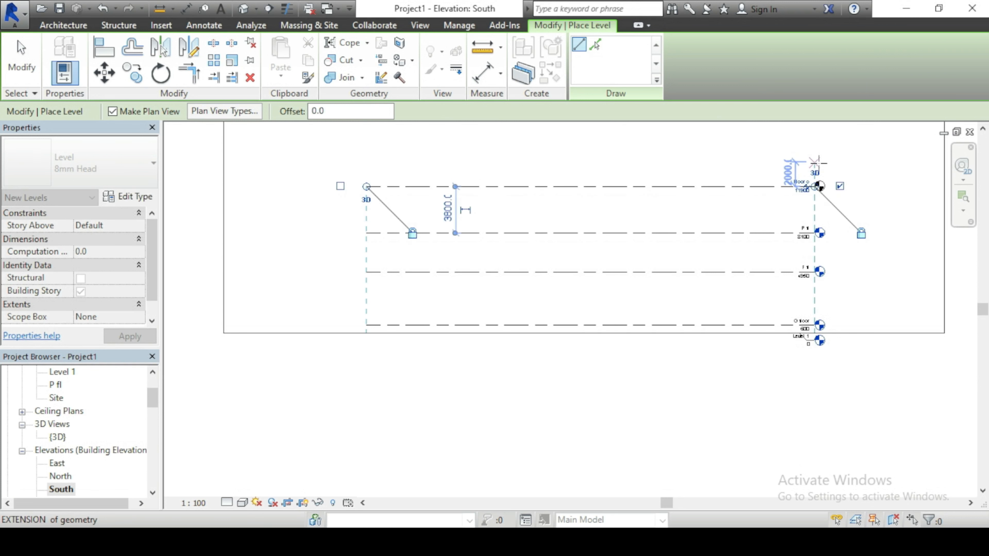
pyautogui.scroll(2, 623, 154)
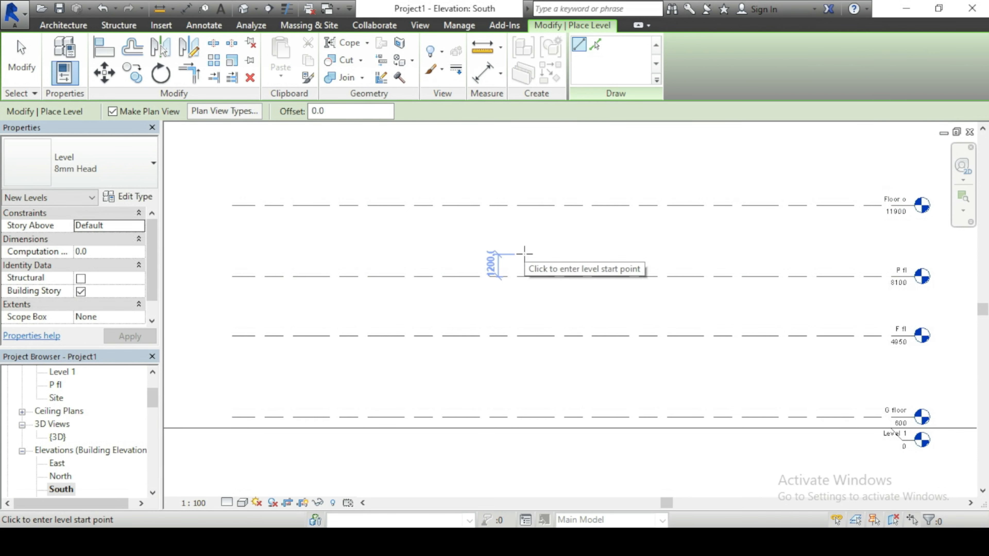
pyautogui.press('Escape')
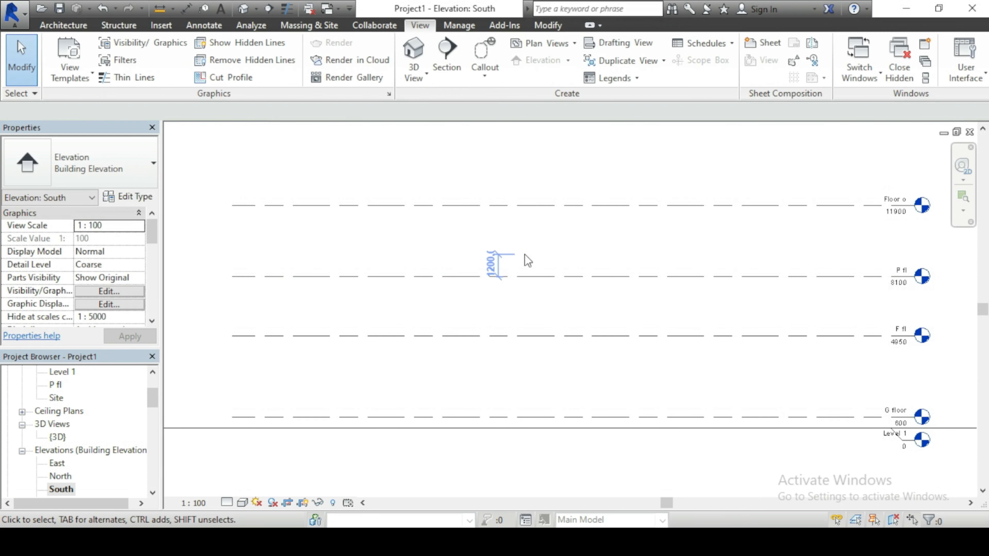
pyautogui.press('l')
pyautogui.press('l')
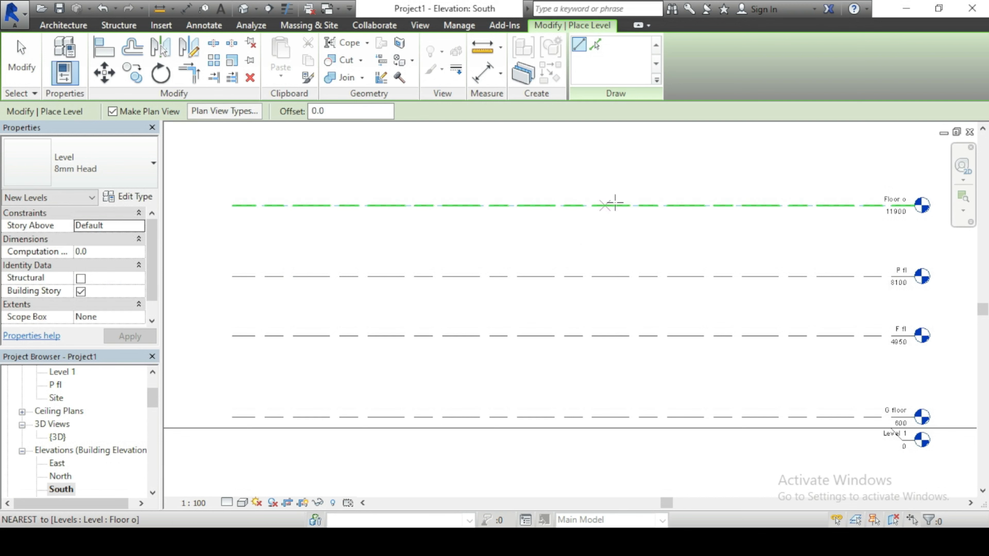
pyautogui.scroll(-2, 634, 285)
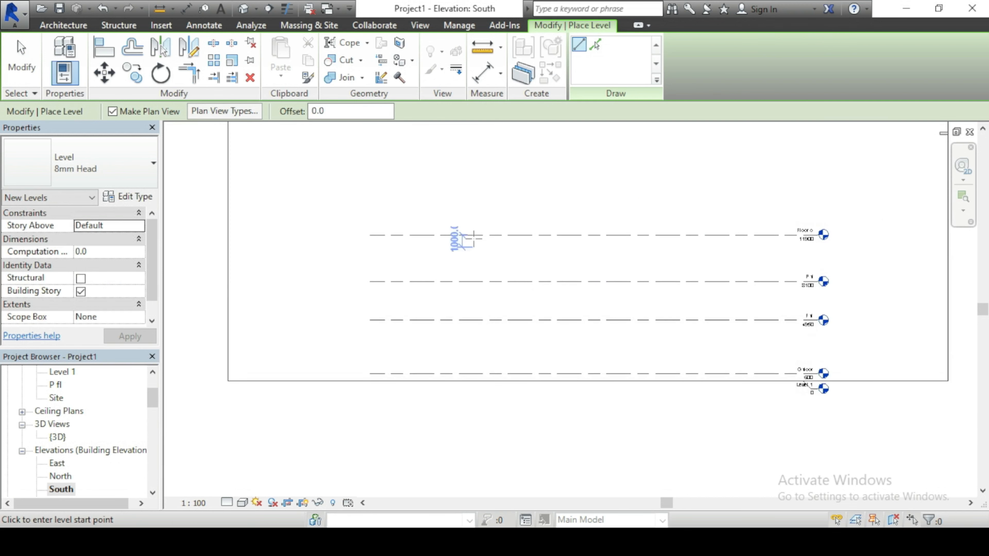
pyautogui.click(341, 193)
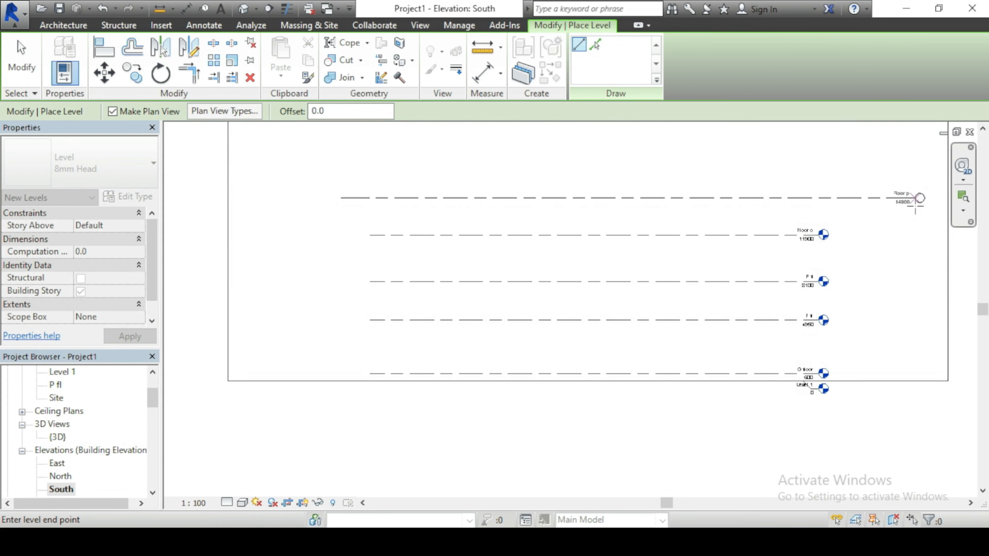
pyautogui.press('Escape')
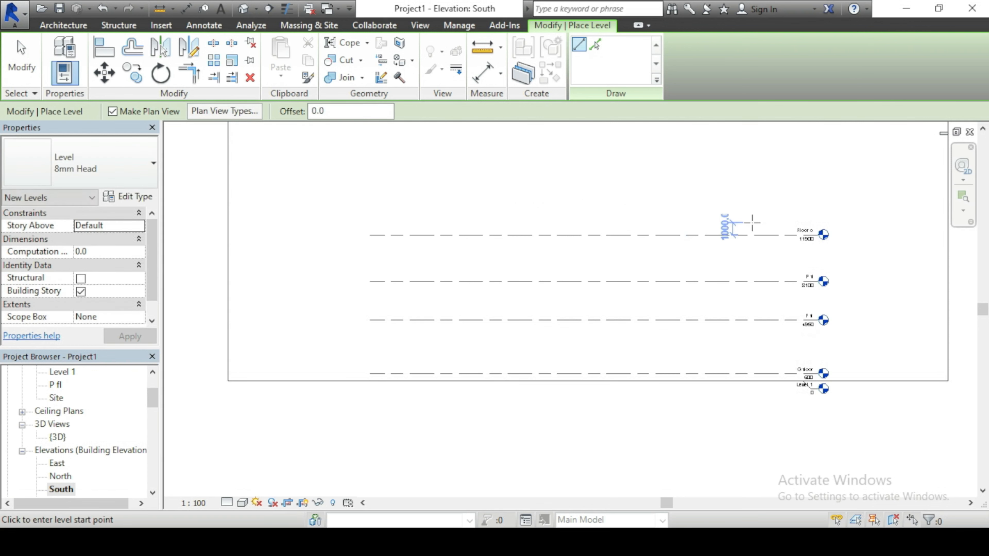
pyautogui.scroll(2, 861, 236)
pyautogui.scroll(-2, 689, 230)
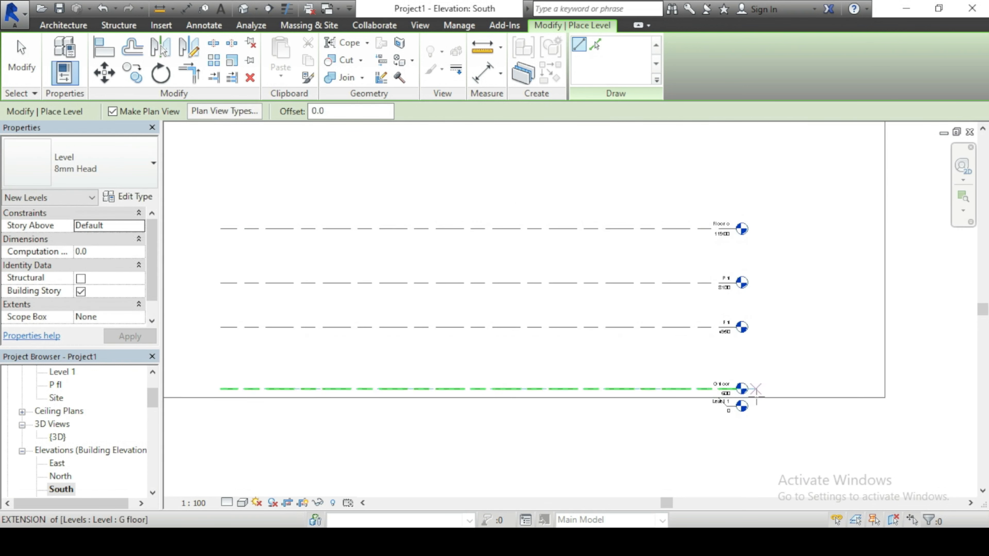
pyautogui.scroll(2, 755, 390)
pyautogui.scroll(2, 744, 302)
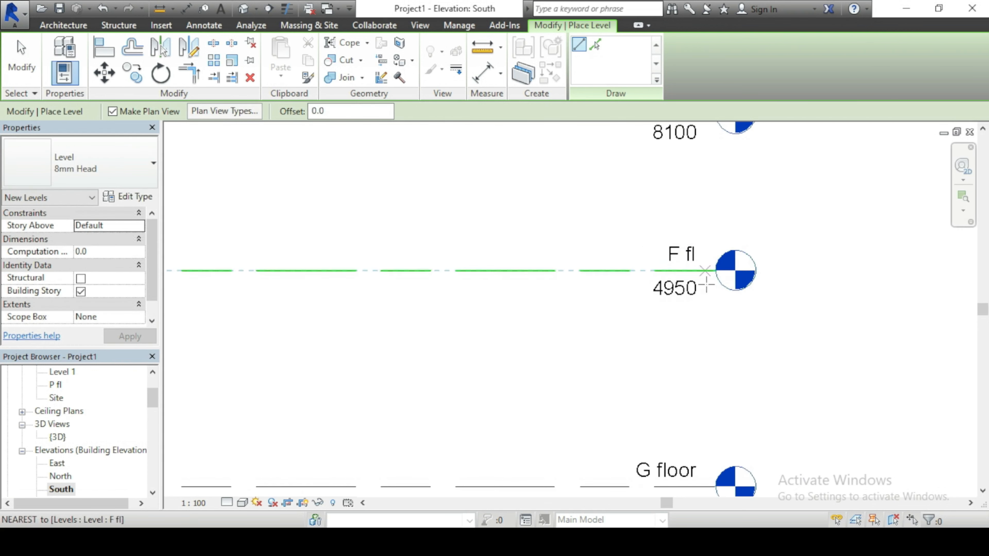
pyautogui.scroll(-2, 720, 331)
pyautogui.scroll(2, 724, 324)
pyautogui.scroll(-2, 746, 303)
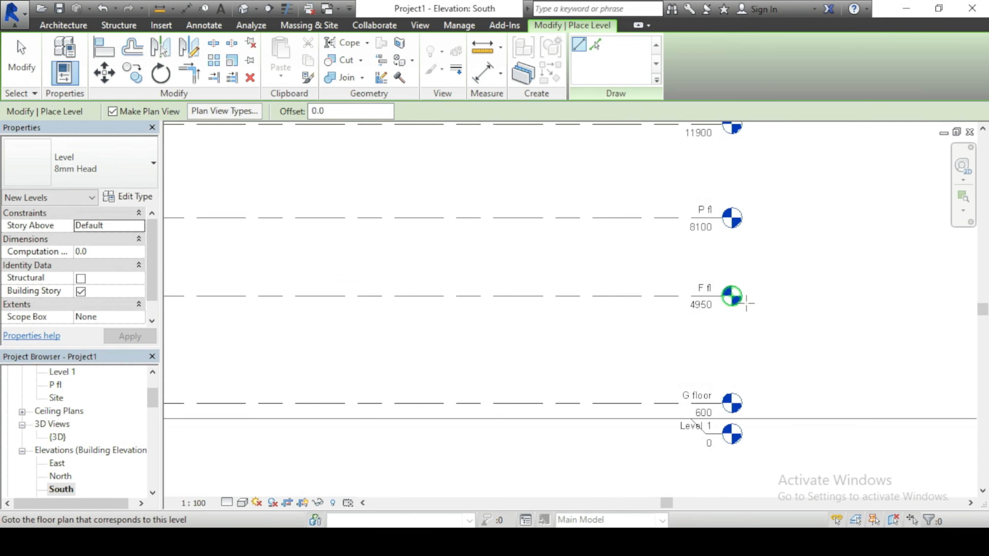
pyautogui.scroll(-2, 746, 303)
pyautogui.rightClick(693, 195)
pyautogui.click(721, 191)
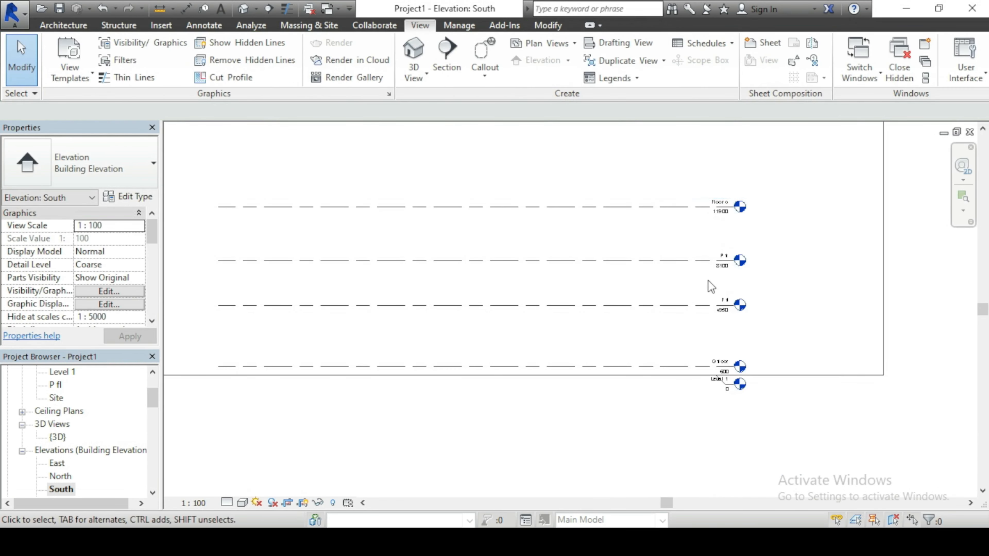
pyautogui.scroll(-2, 642, 308)
pyautogui.scroll(2, 554, 307)
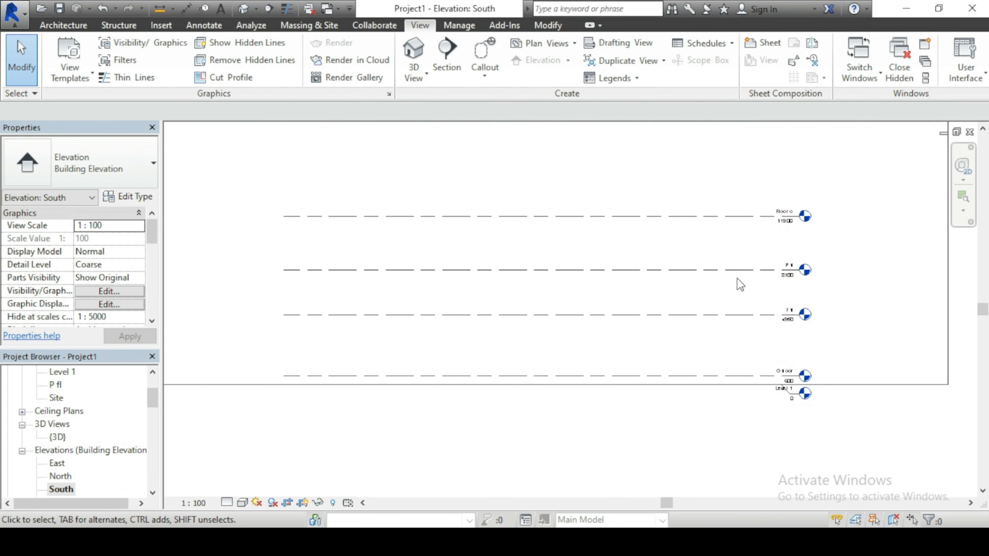
pyautogui.scroll(-1, 674, 324)
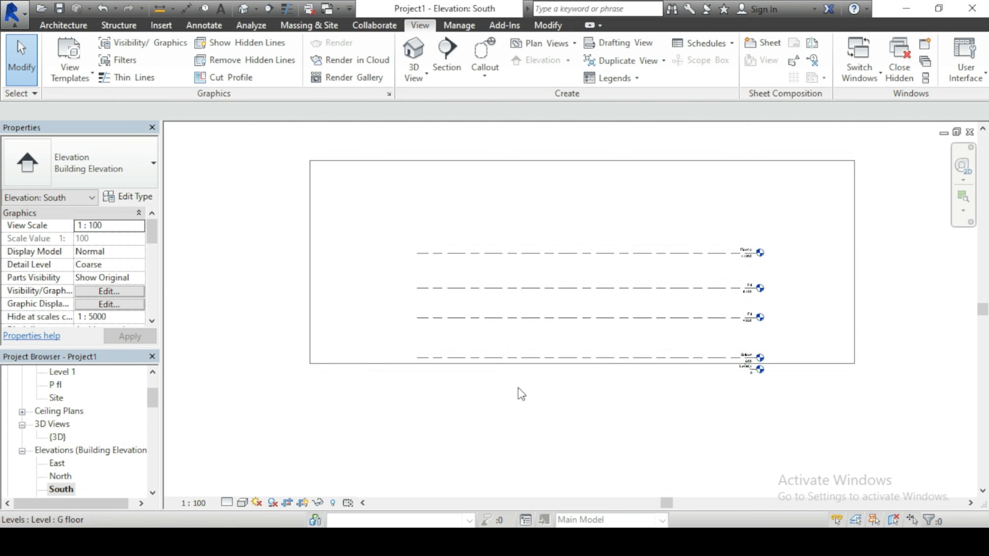
pyautogui.scroll(-1, 519, 393)
# Open Object Styles and review the line weights, colors, patterns and materials of the architectural model categories.
pyautogui.click(463, 27)
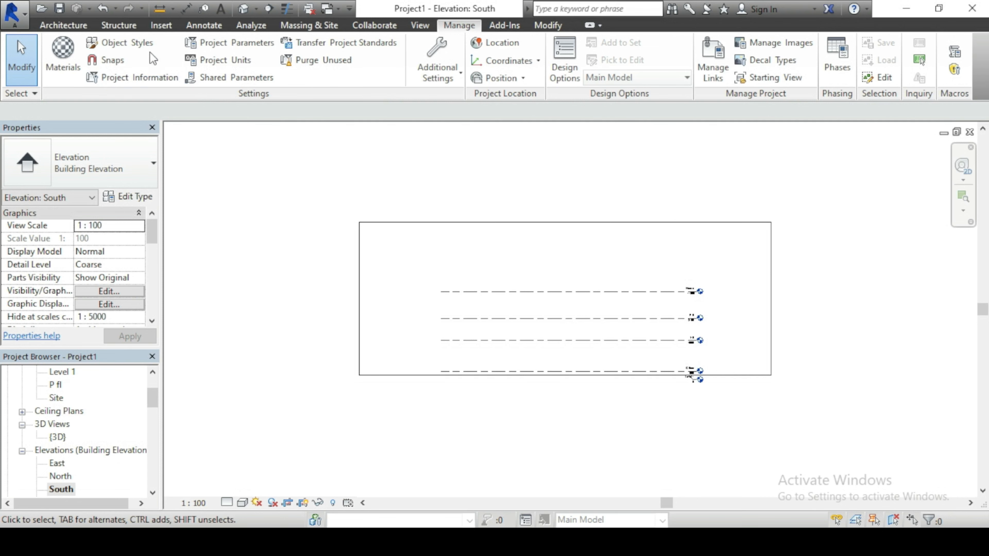
pyautogui.click(116, 42)
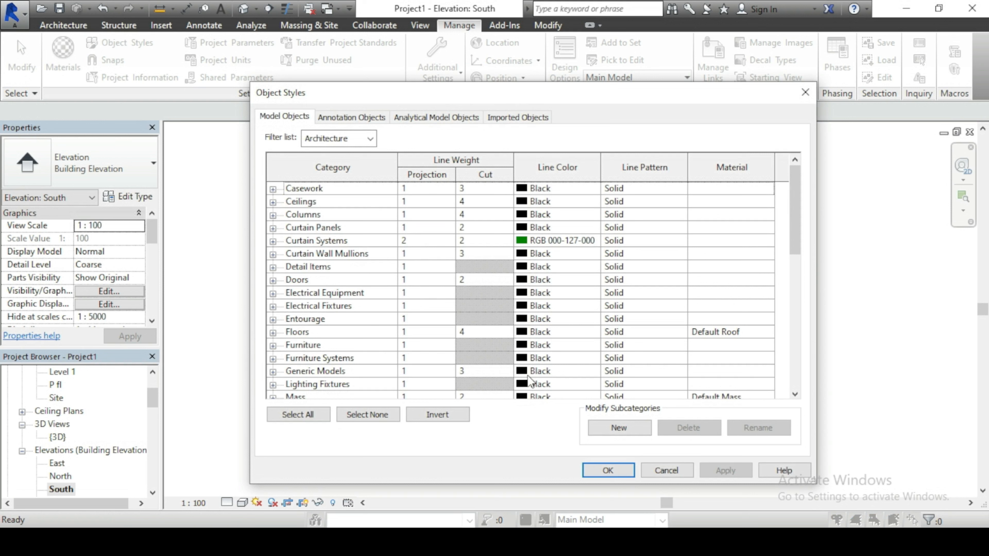
pyautogui.scroll(-8, 559, 297)
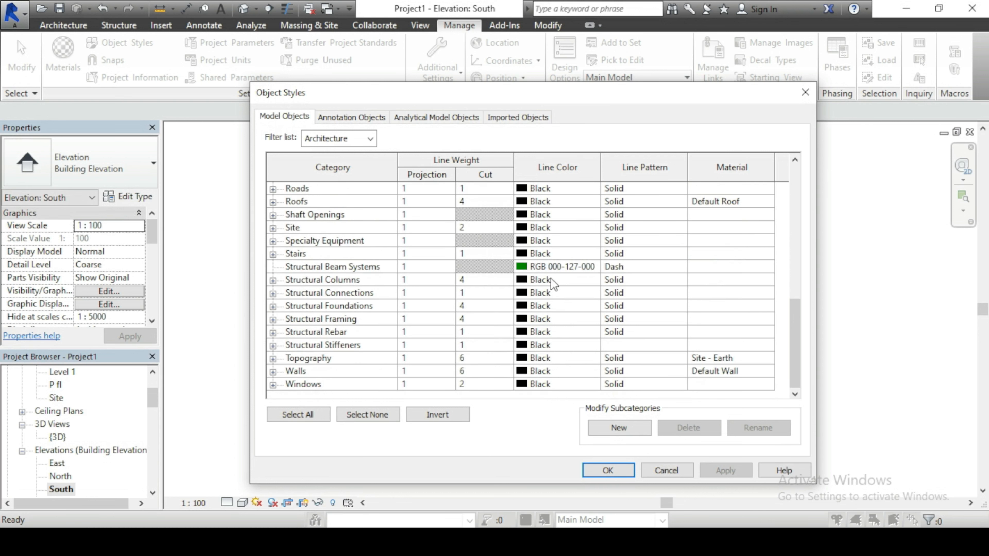
pyautogui.scroll(6, 551, 278)
pyautogui.scroll(2, 552, 283)
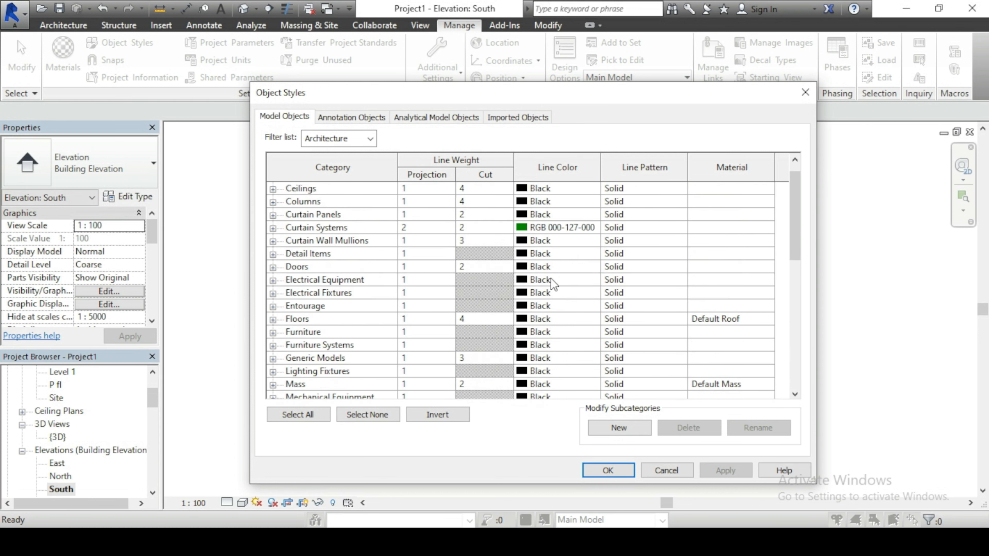
pyautogui.scroll(1, 552, 284)
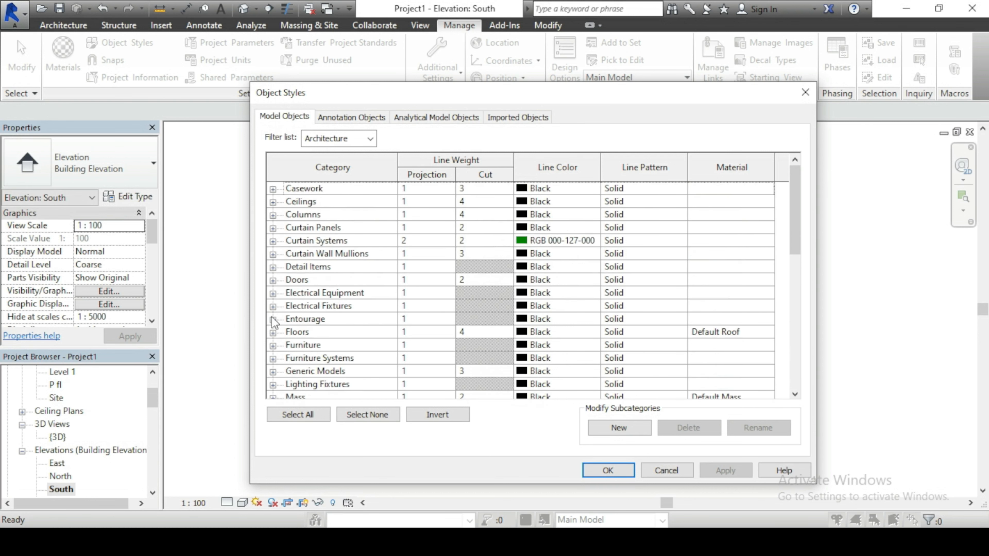
pyautogui.scroll(-6, 448, 304)
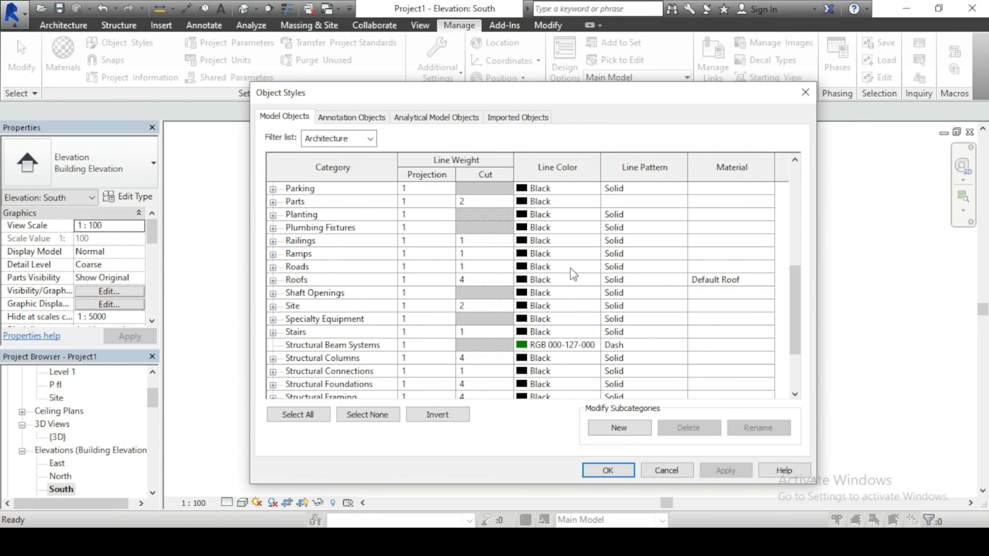
pyautogui.scroll(-2, 573, 274)
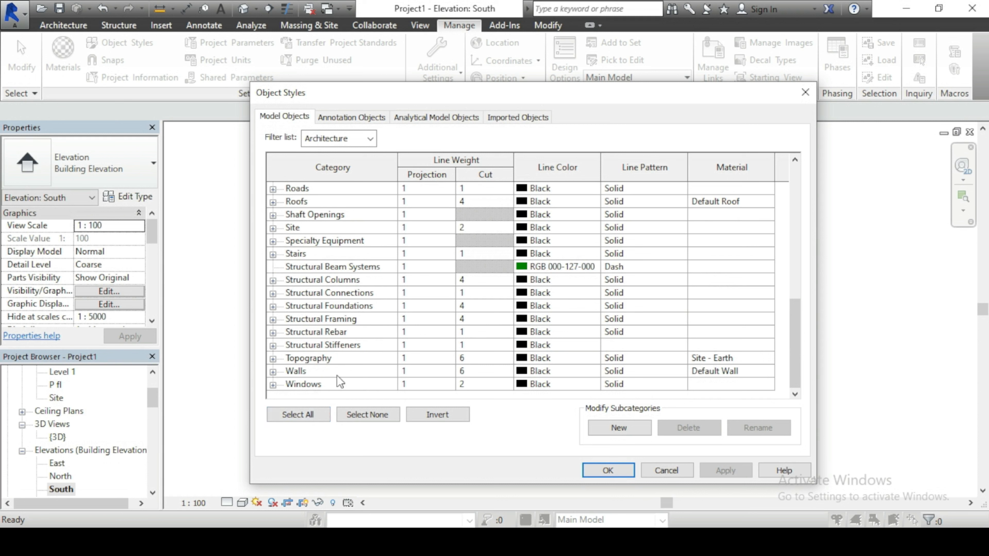
# Set the Walls category's cut line weight to 7 and its line color to Magenta, and accept the object styles.
pyautogui.click(471, 372)
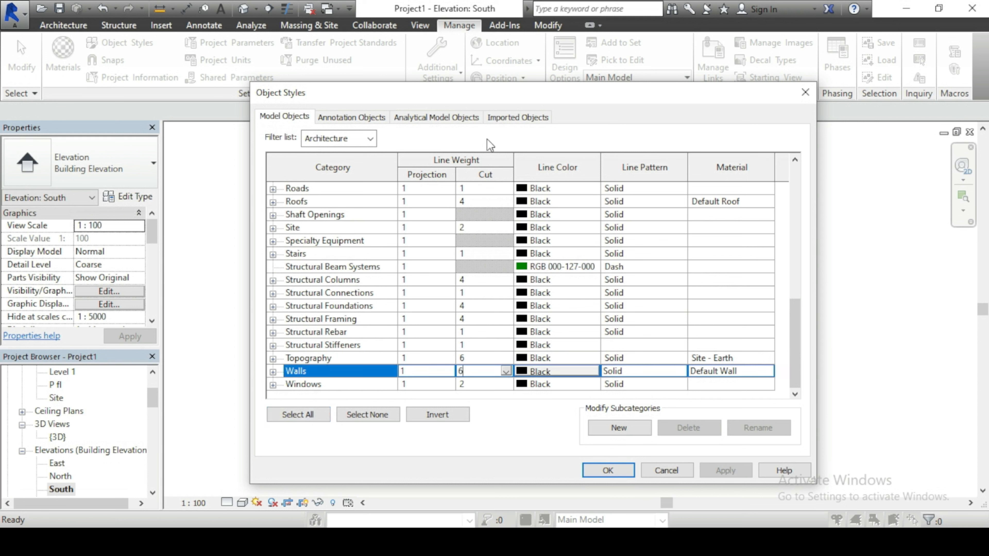
pyautogui.click(469, 373)
pyautogui.doubleClick(469, 373)
pyautogui.click(541, 372)
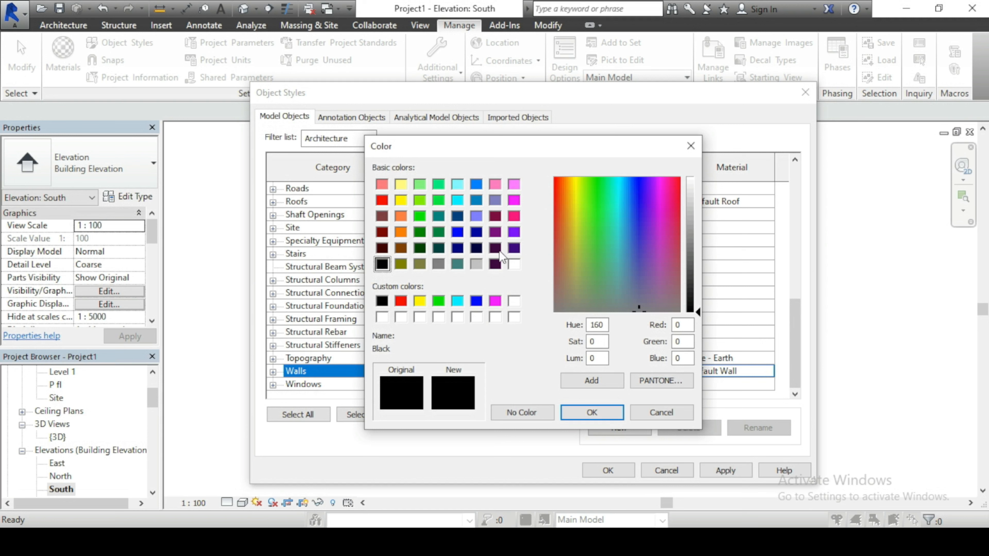
pyautogui.click(515, 200)
pyautogui.click(592, 412)
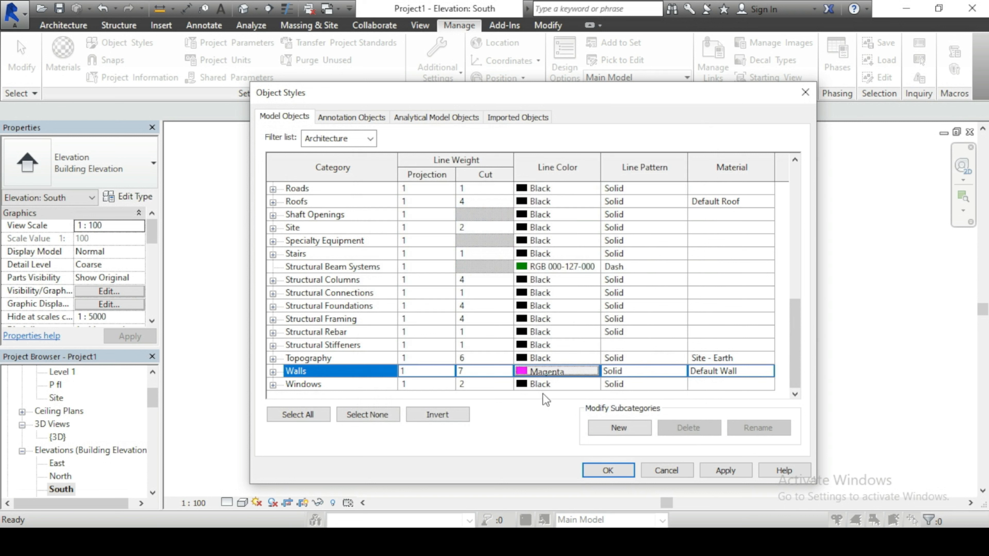
pyautogui.click(622, 472)
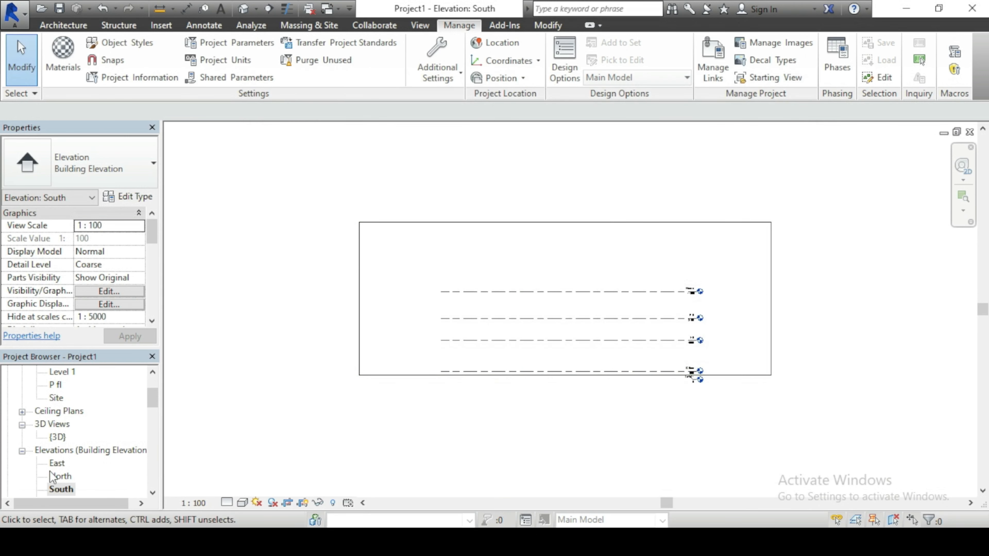
# Open the Level 1 floor plan and draw one horizontal wall of type 01 WALL 2 between the elevation markers.
pyautogui.scroll(3, 77, 417)
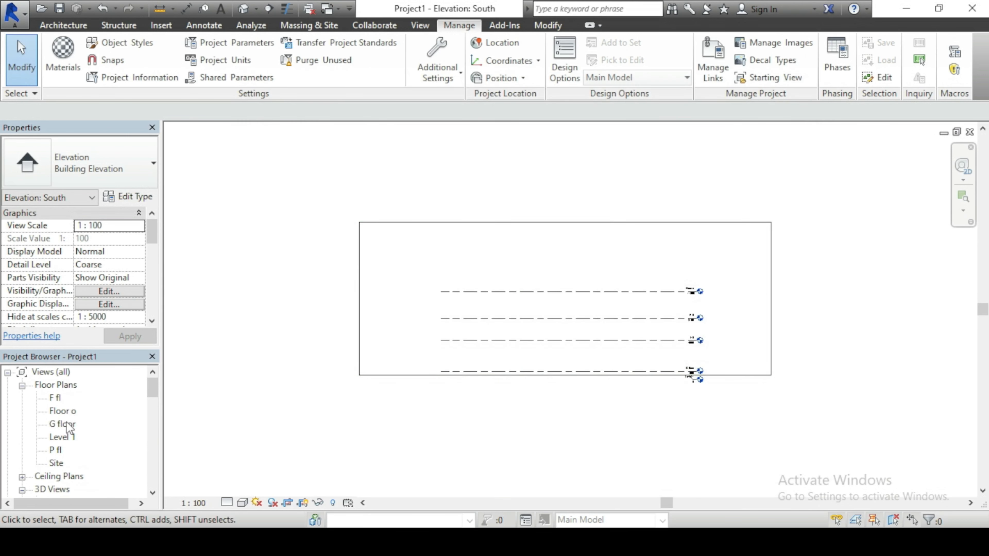
pyautogui.doubleClick(62, 436)
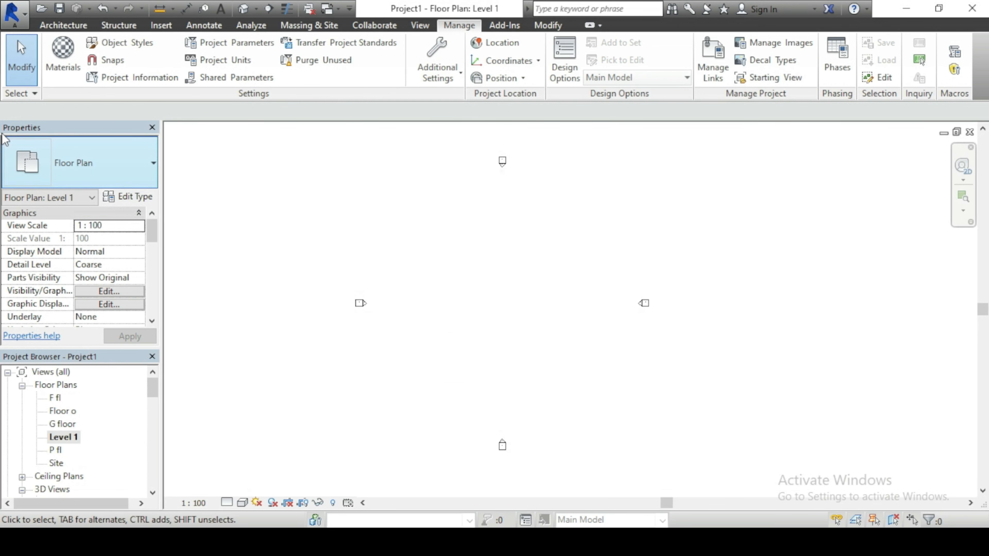
pyautogui.click(74, 25)
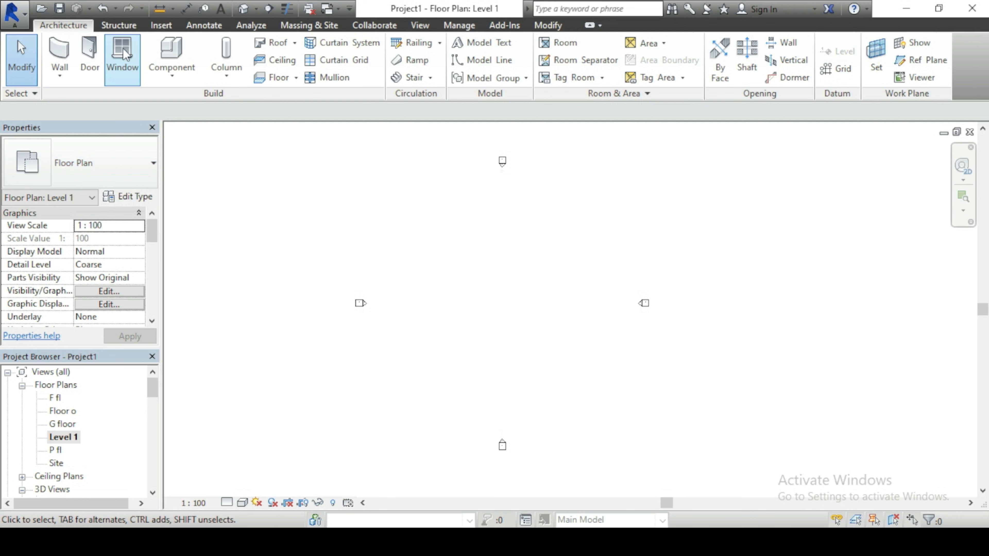
pyautogui.click(69, 54)
pyautogui.click(457, 266)
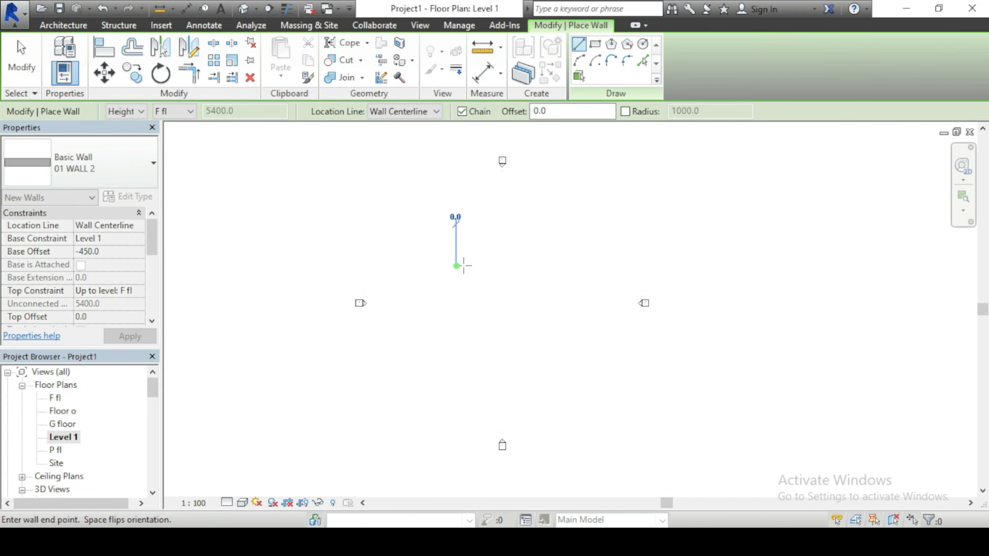
pyautogui.click(578, 265)
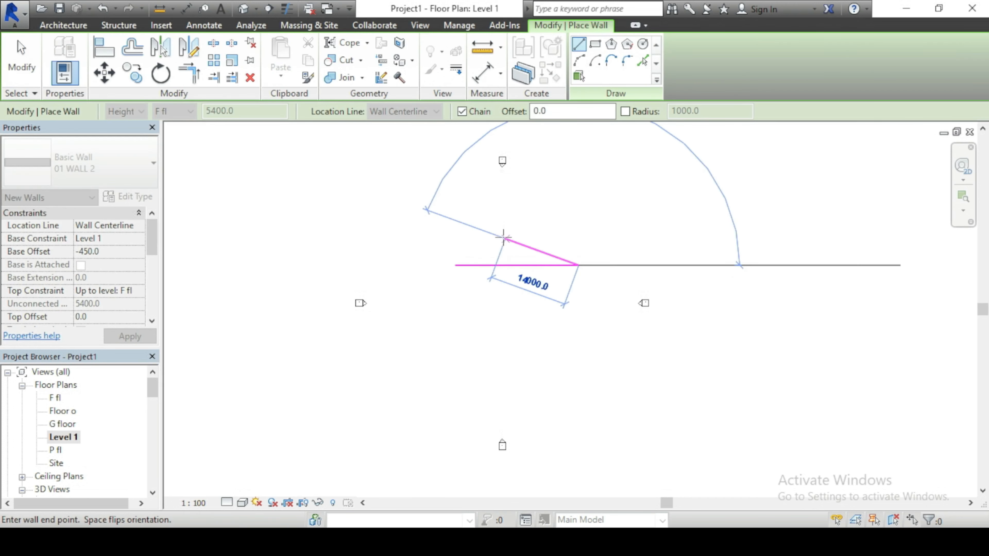
pyautogui.press('Escape')
pyautogui.scroll(4, 465, 263)
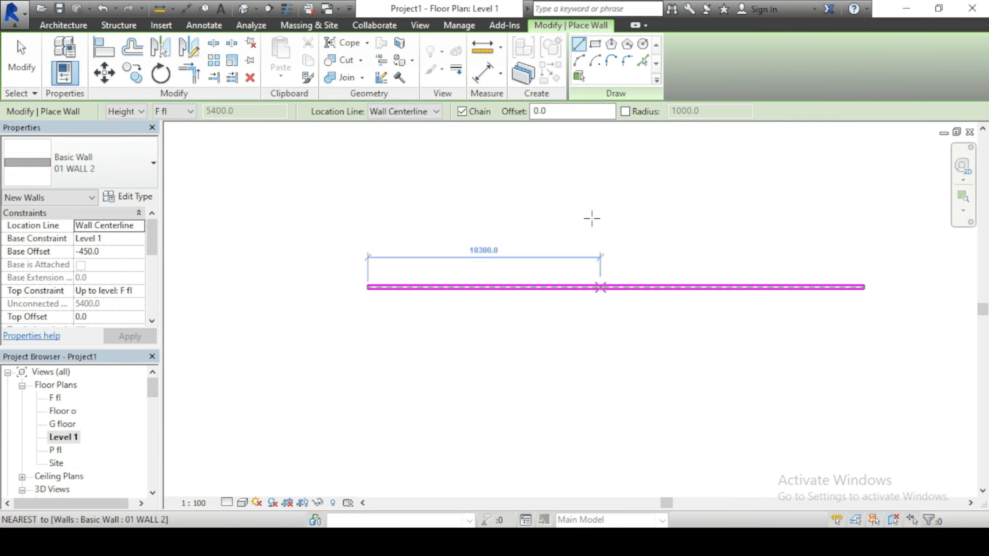
pyautogui.rightClick(575, 188)
pyautogui.click(595, 203)
pyautogui.scroll(-3, 464, 269)
pyautogui.scroll(2, 492, 261)
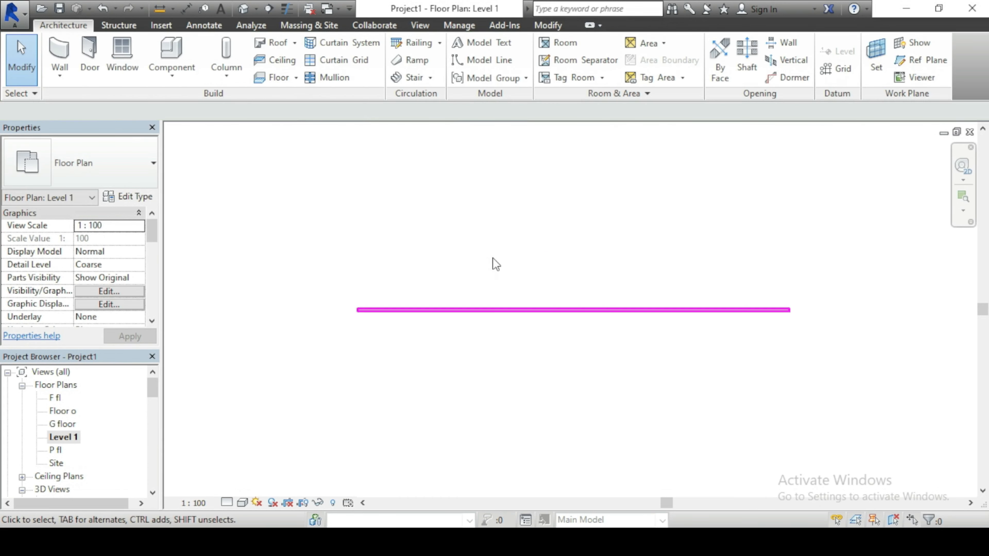
# Reopen Object Styles and review the line weight, color and pattern settings of Walls and the other model categories.
pyautogui.click(460, 25)
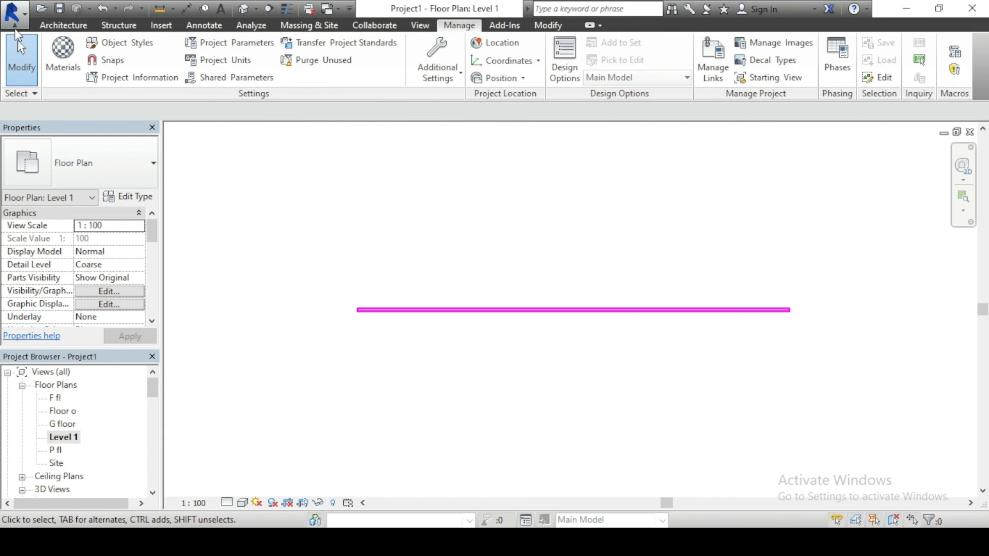
pyautogui.click(123, 45)
pyautogui.scroll(-2, 384, 293)
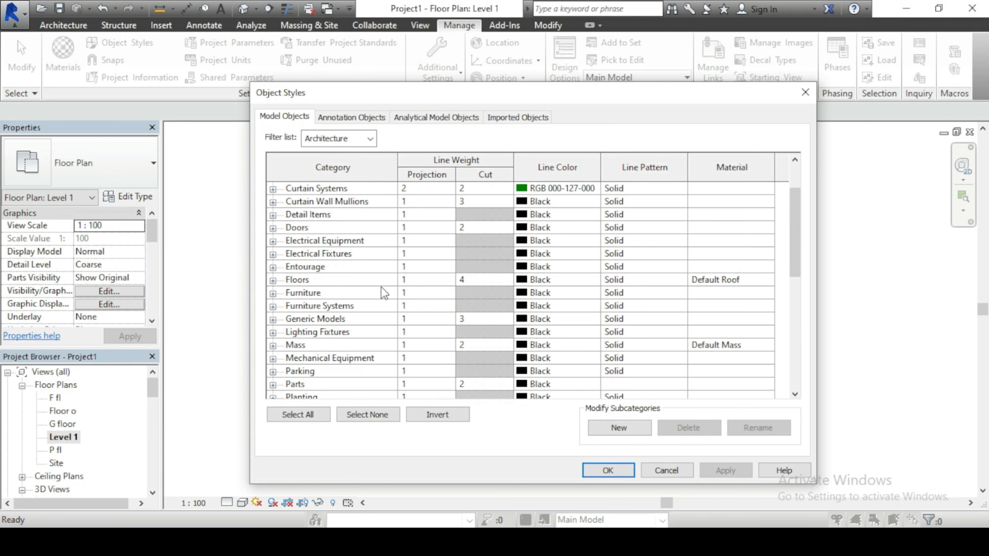
pyautogui.scroll(-2, 384, 293)
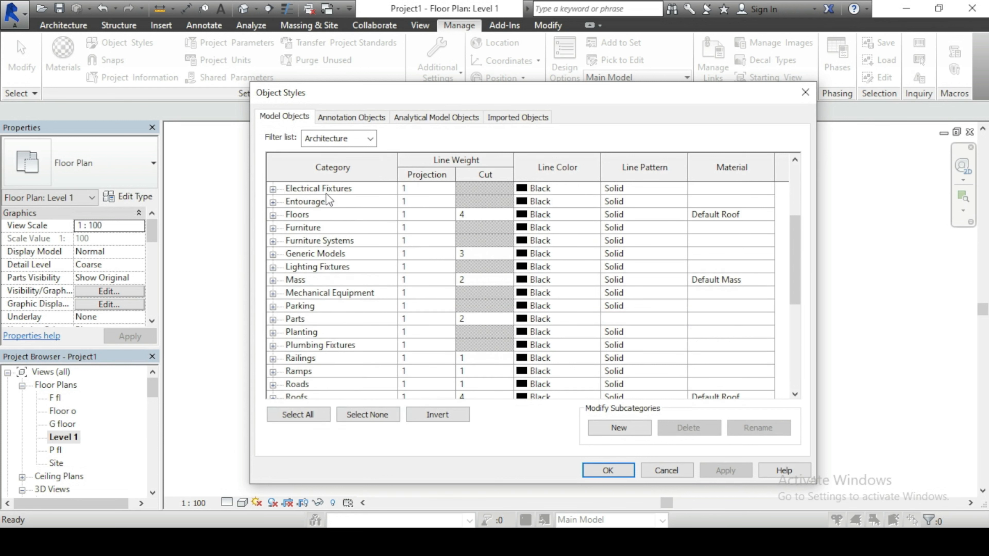
pyautogui.scroll(-2, 317, 230)
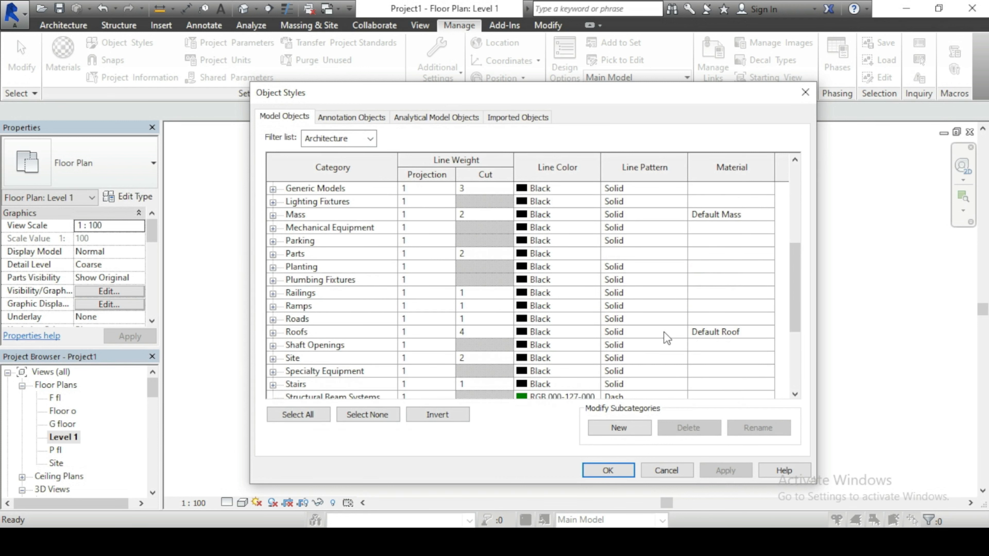
pyautogui.scroll(-4, 667, 337)
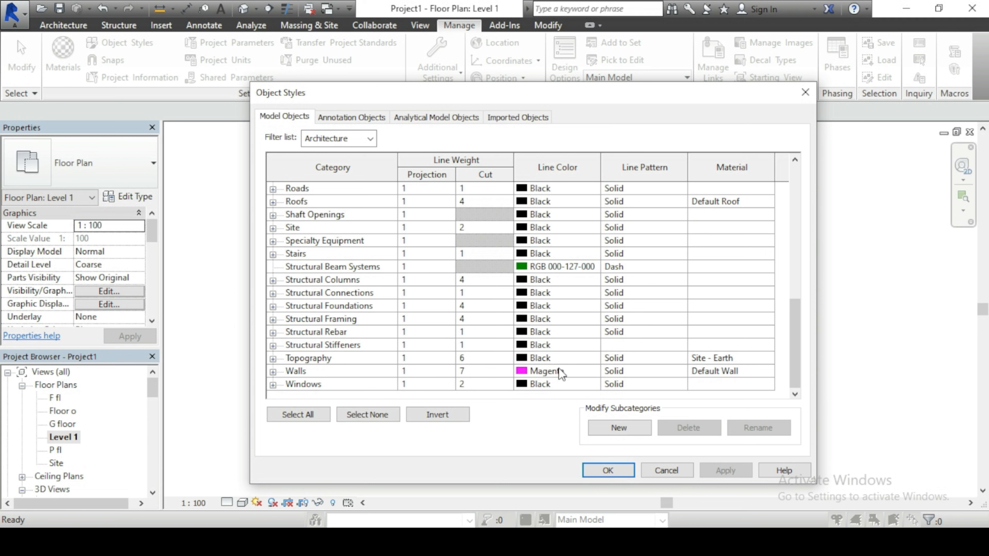
pyautogui.scroll(5, 561, 374)
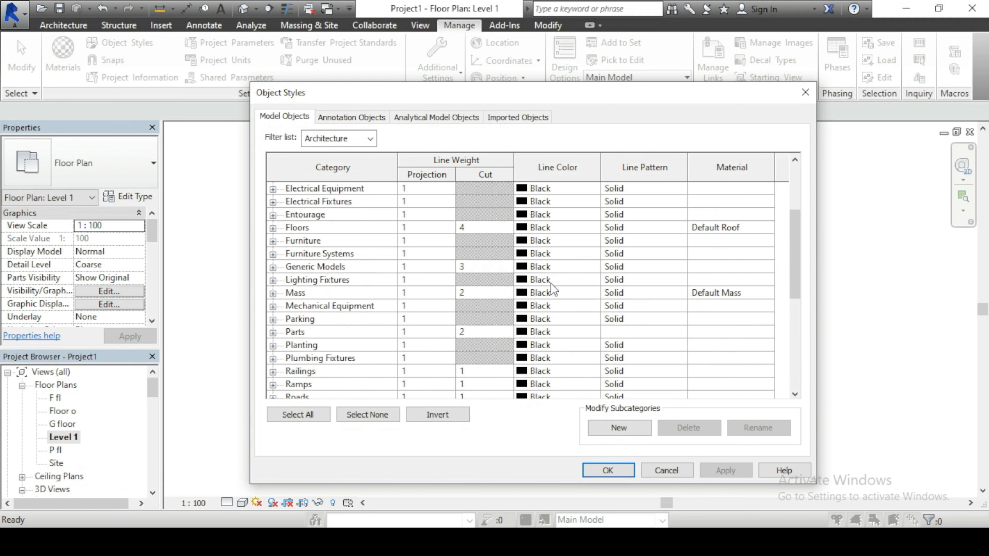
pyautogui.scroll(3, 553, 289)
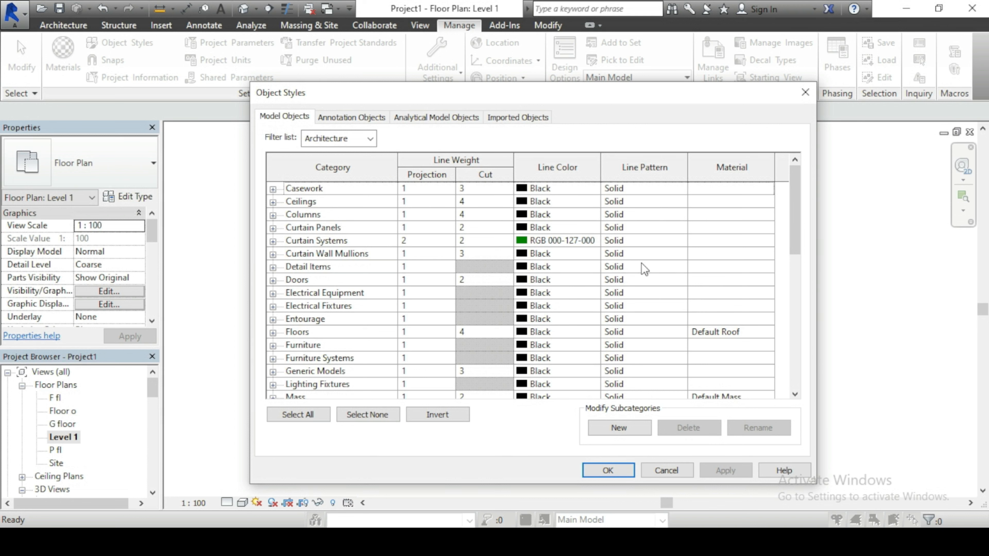
# Review the remaining architectural categories in Object Styles, accept the dialog, and examine the magenta wall in the Level 1 plan.
pyautogui.scroll(-4, 572, 314)
pyautogui.scroll(-1, 575, 320)
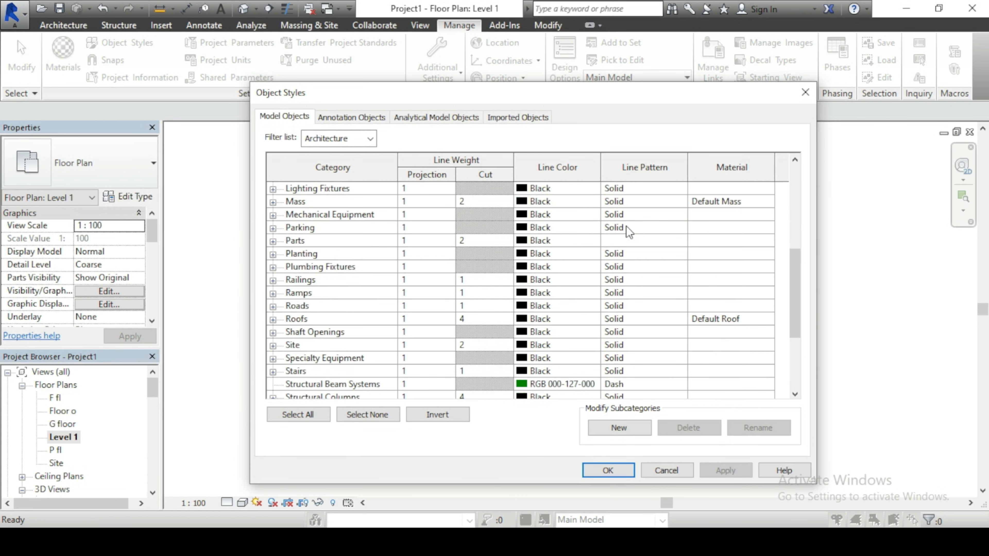
pyautogui.click(631, 470)
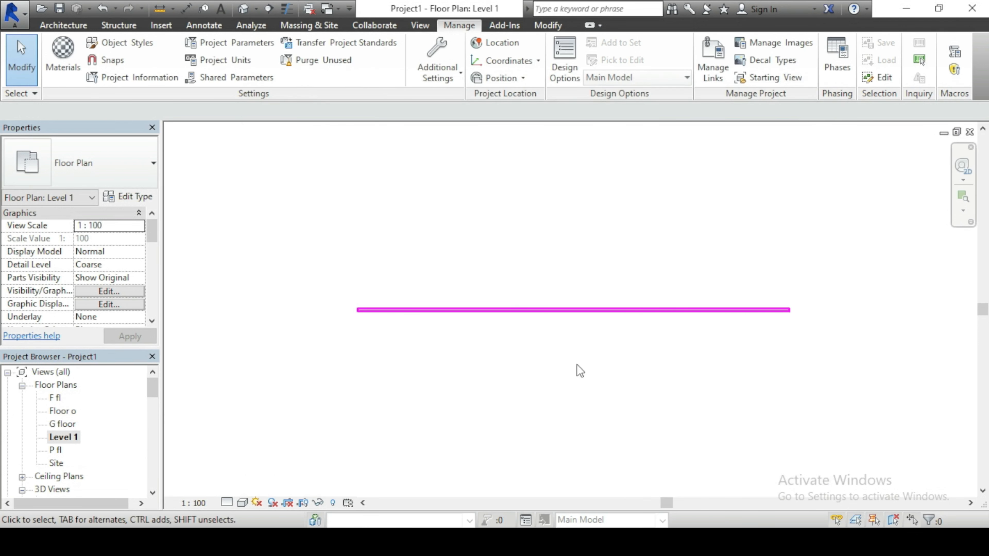
pyautogui.scroll(4, 459, 344)
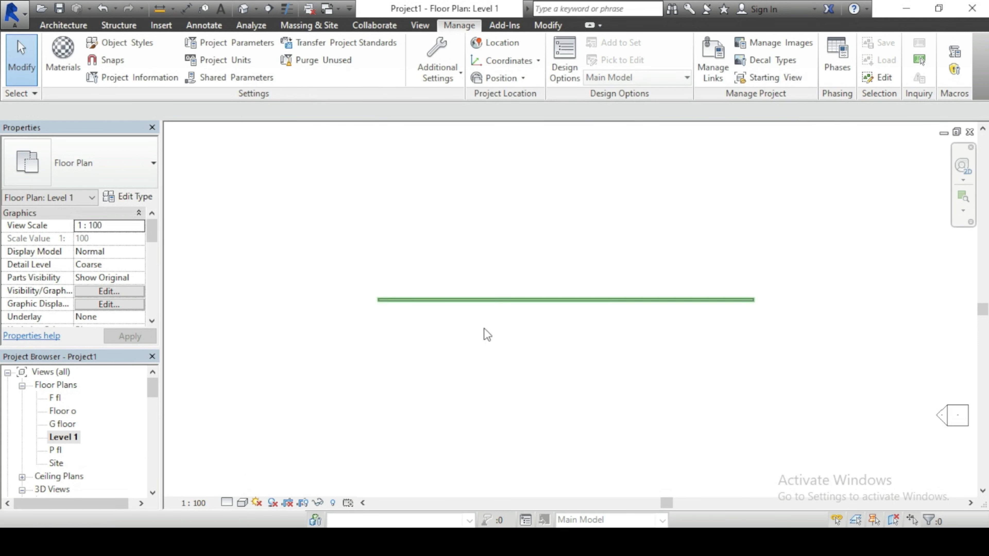
pyautogui.scroll(-2, 485, 336)
pyautogui.scroll(2, 481, 325)
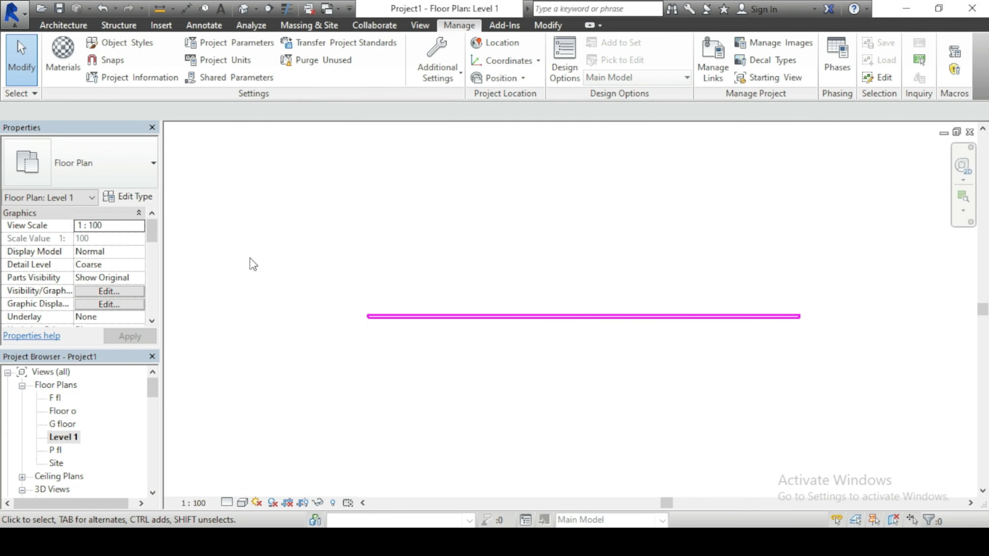
# Start the Wall tool, open the structure of type 01 WALL 2, and set its structure layer's thickness to 225 mm.
pyautogui.click(73, 26)
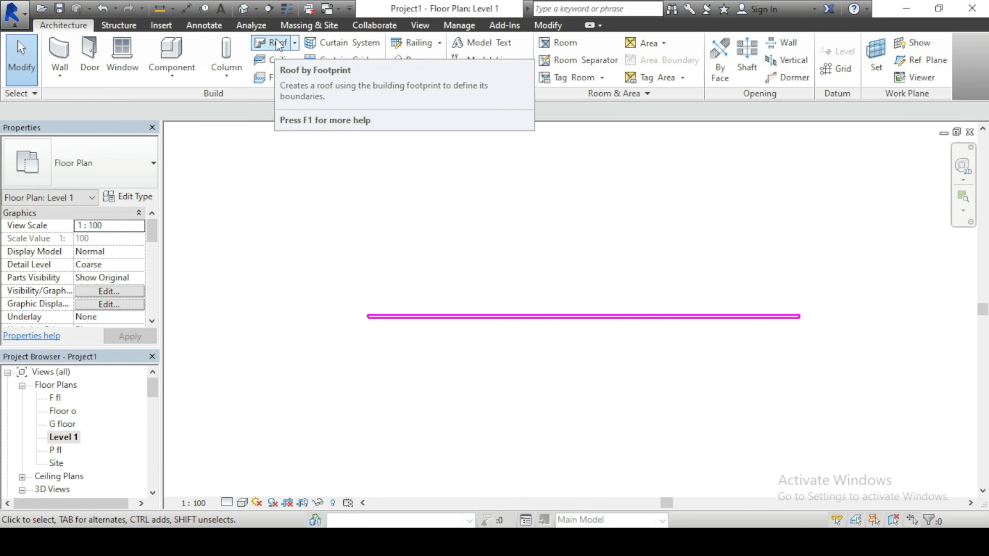
pyautogui.click(59, 51)
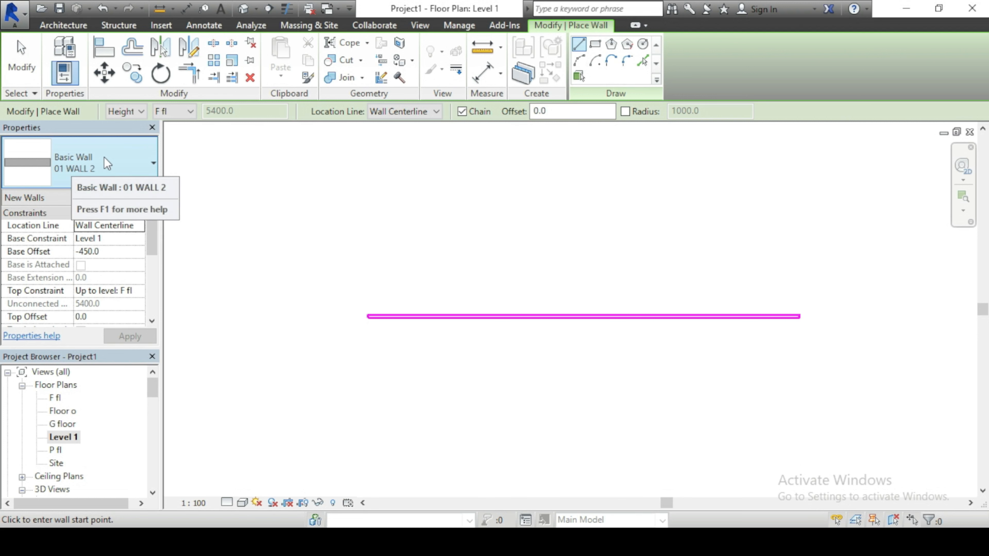
pyautogui.click(144, 197)
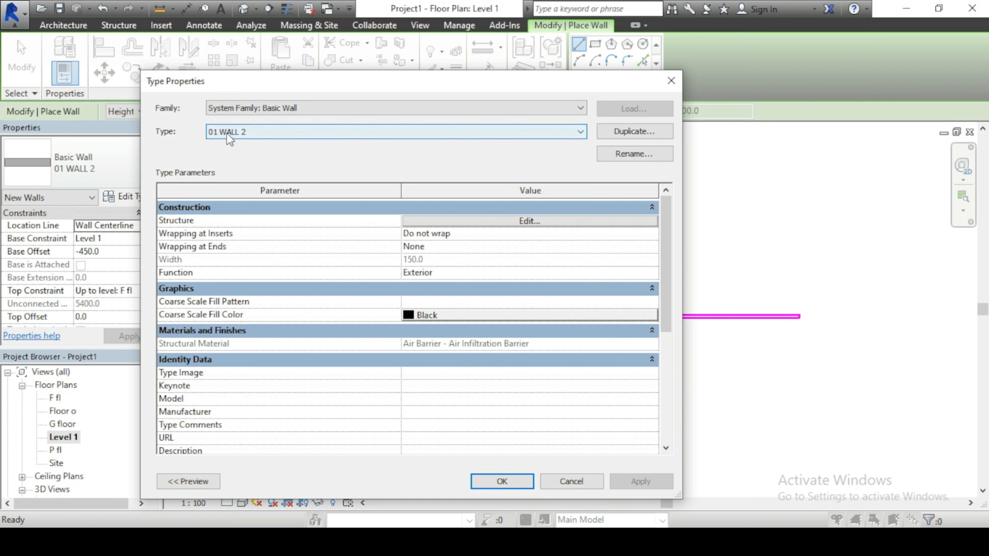
pyautogui.click(511, 221)
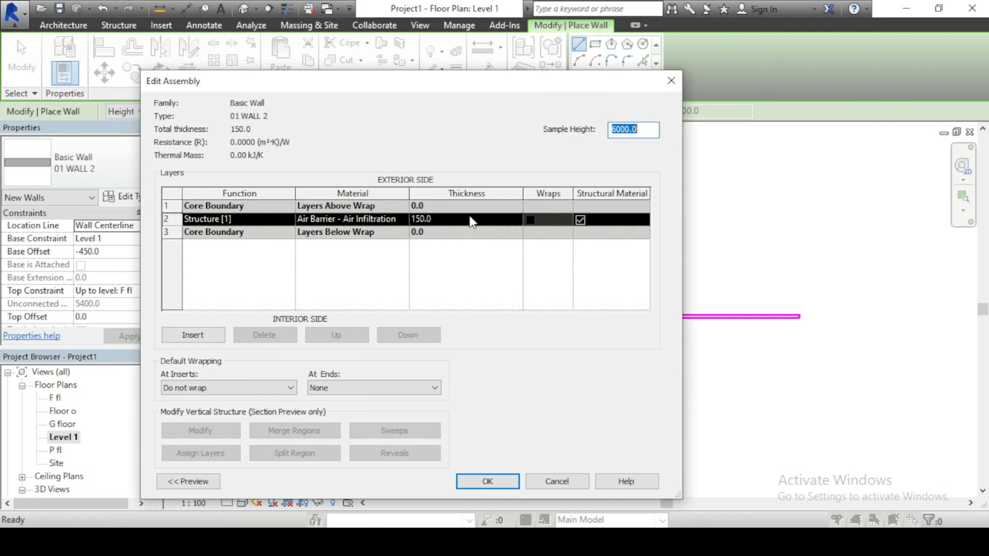
pyautogui.click(503, 219)
pyautogui.doubleClick(503, 218)
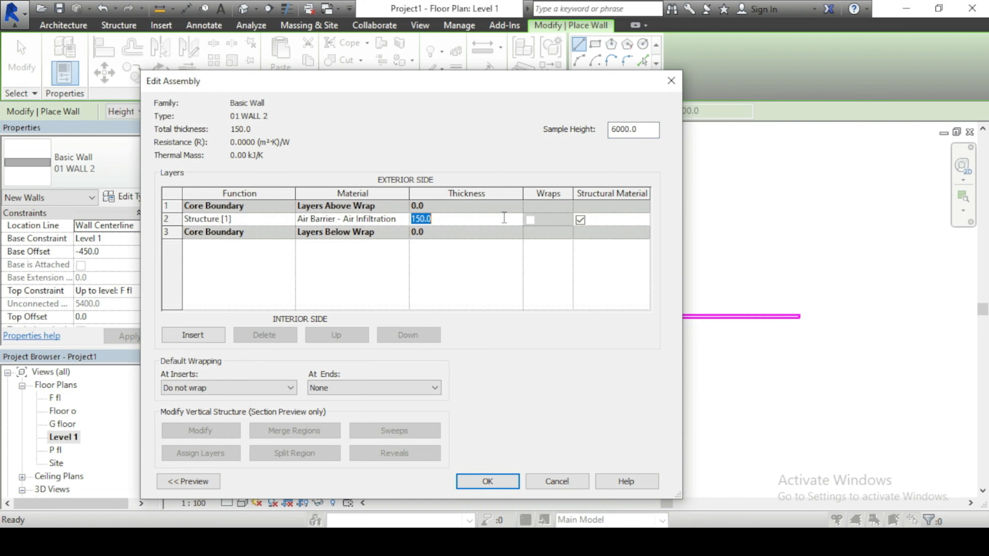
pyautogui.write('225')
pyautogui.click(472, 256)
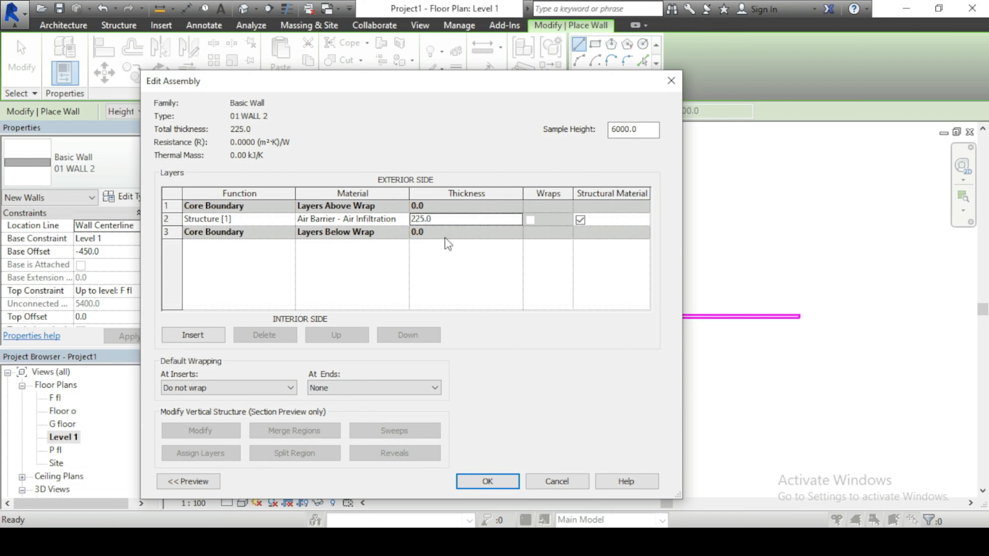
# Set the thickness of the wall type's structure layer to 300 mm.
pyautogui.click(444, 221)
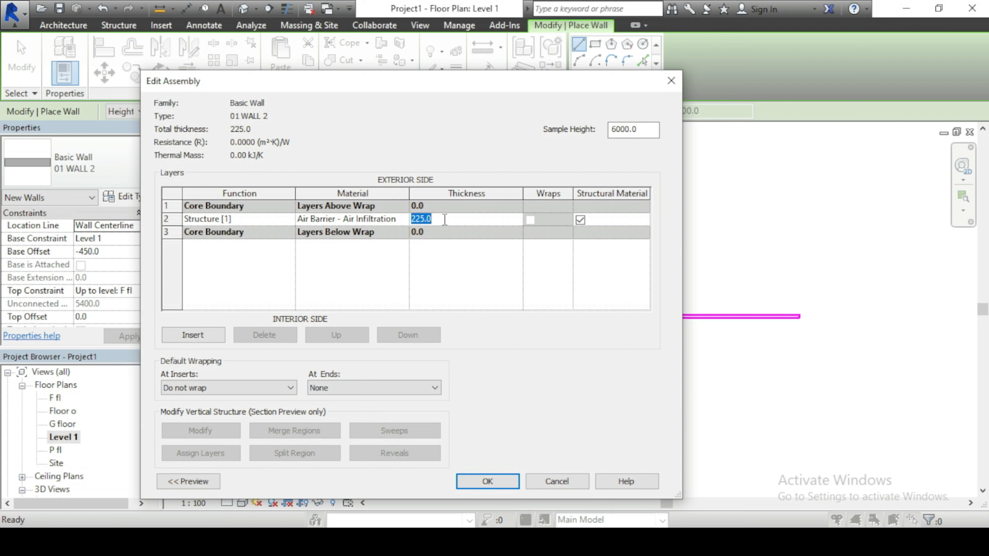
pyautogui.write('300')
pyautogui.click(457, 269)
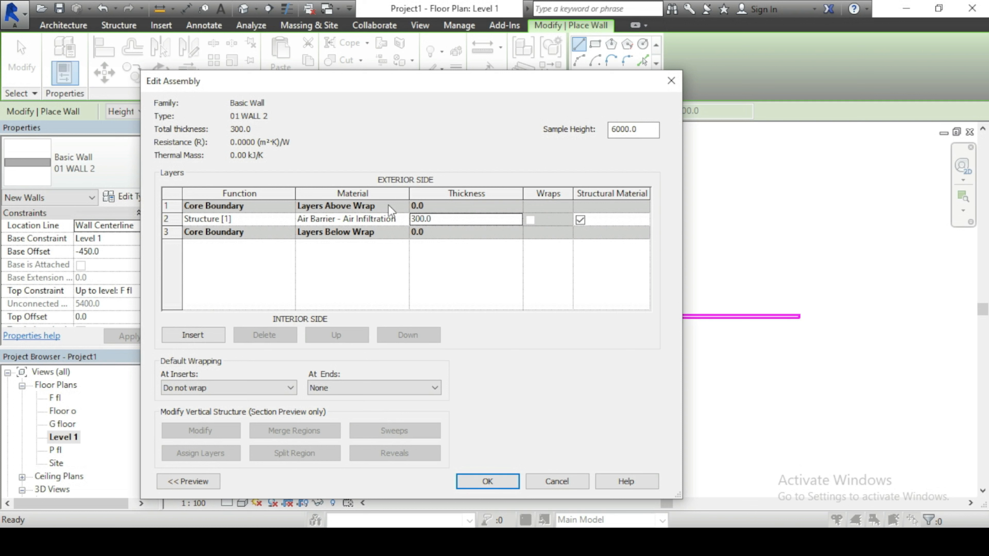
# Assign the cabinet material to the structure layer of 01 WALL 2, then accept the assembly and apply the type properties.
pyautogui.click(405, 219)
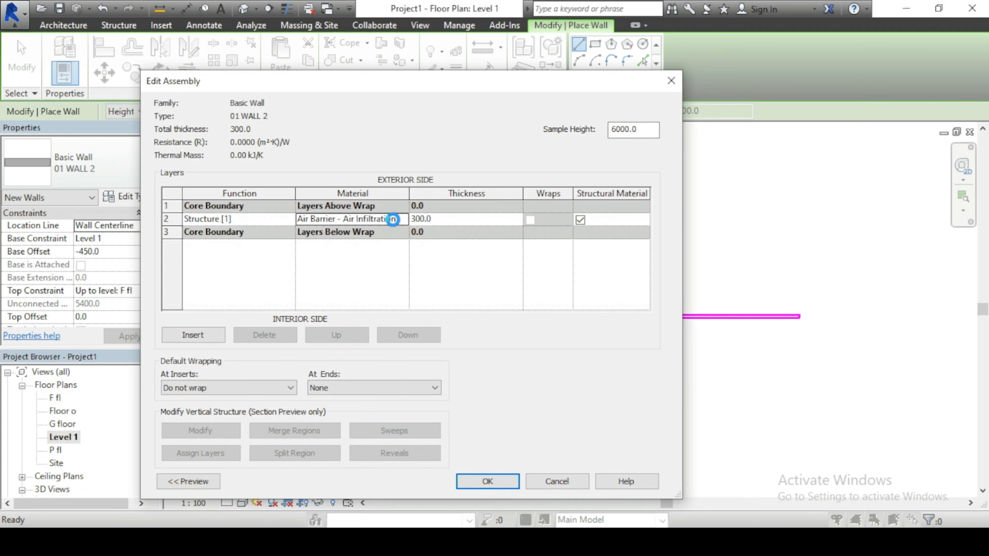
pyautogui.click(393, 220)
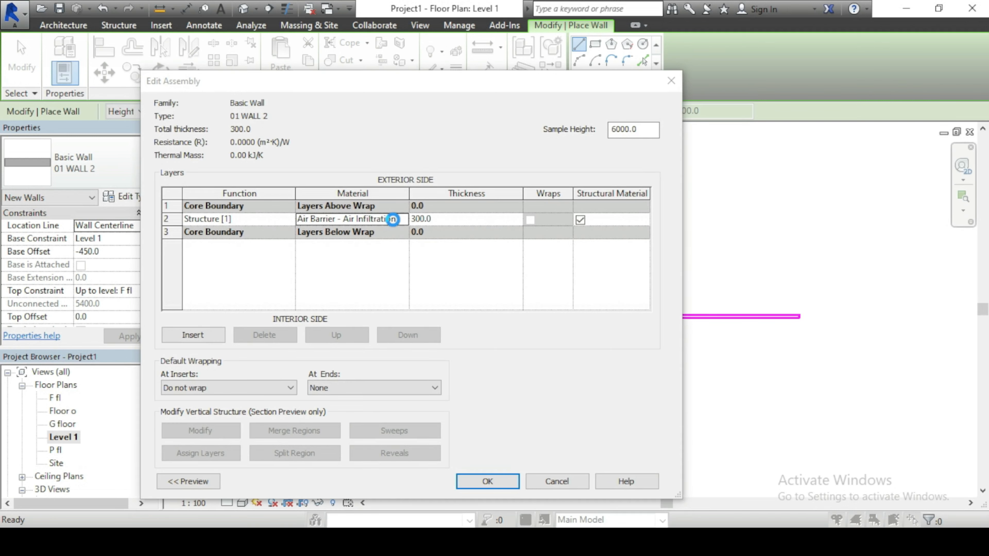
pyautogui.click(393, 220)
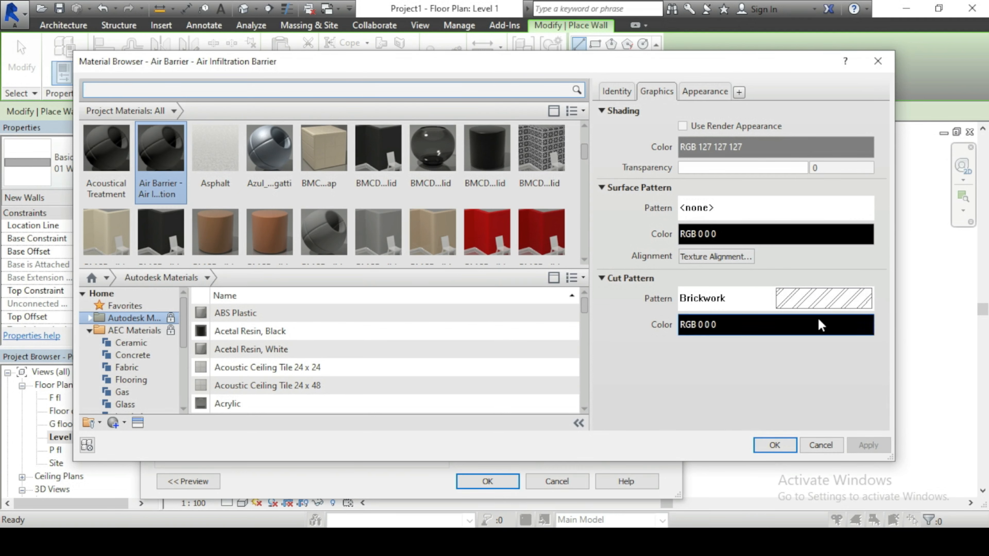
pyautogui.click(706, 92)
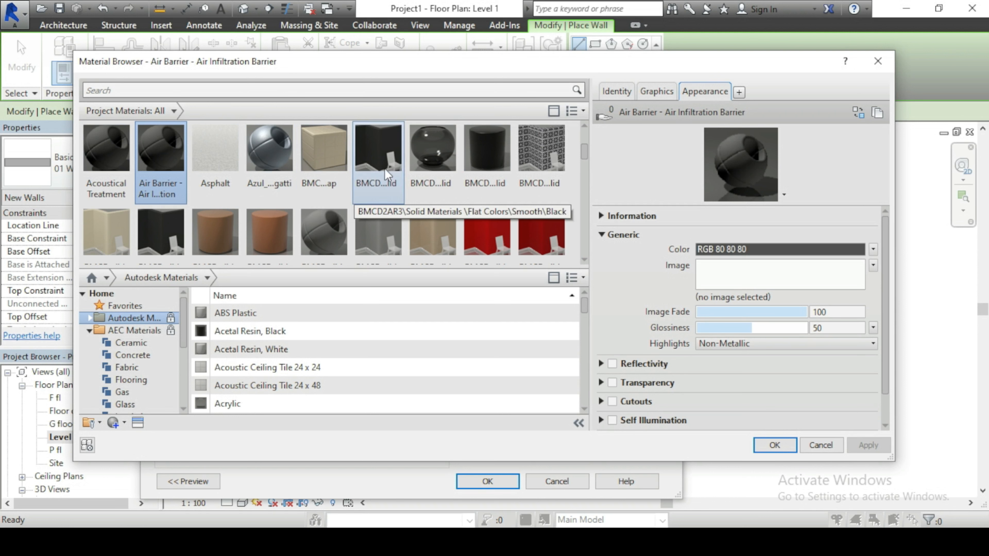
pyautogui.scroll(-5, 583, 157)
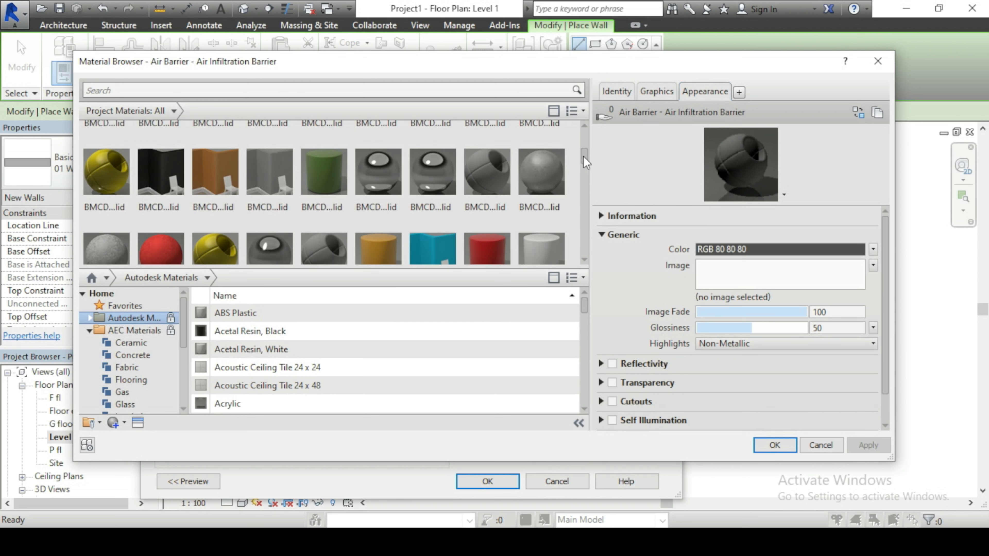
pyautogui.scroll(-1, 485, 221)
pyautogui.click(485, 225)
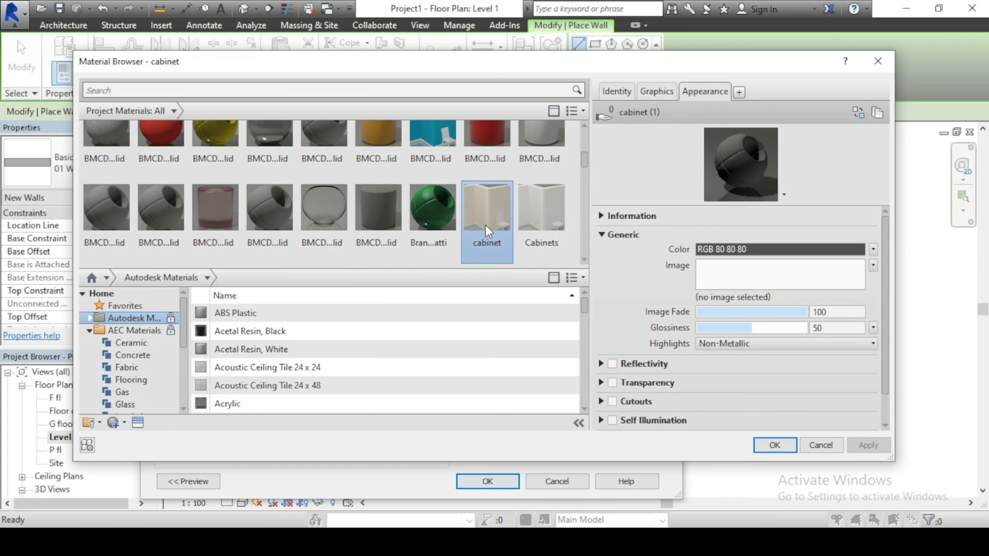
pyautogui.click(774, 445)
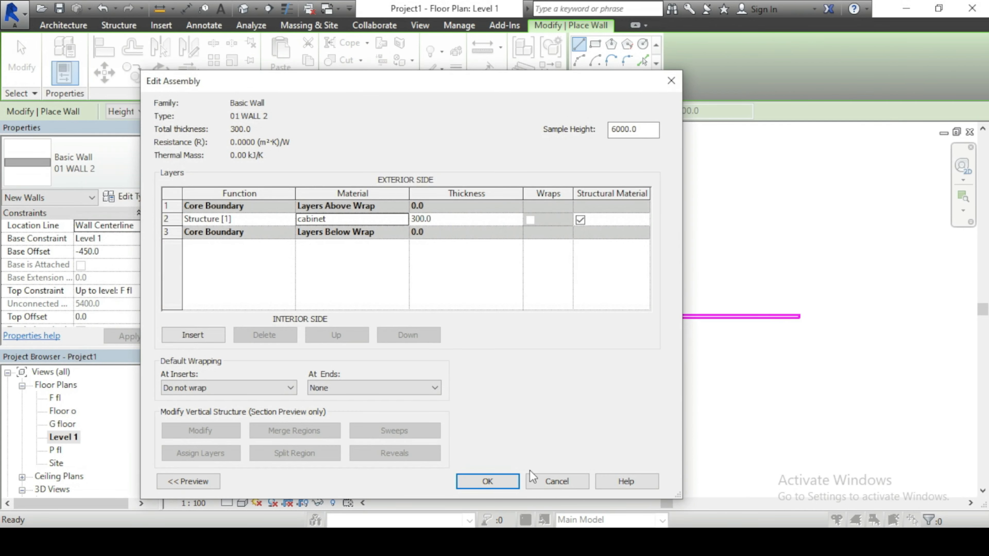
pyautogui.click(514, 483)
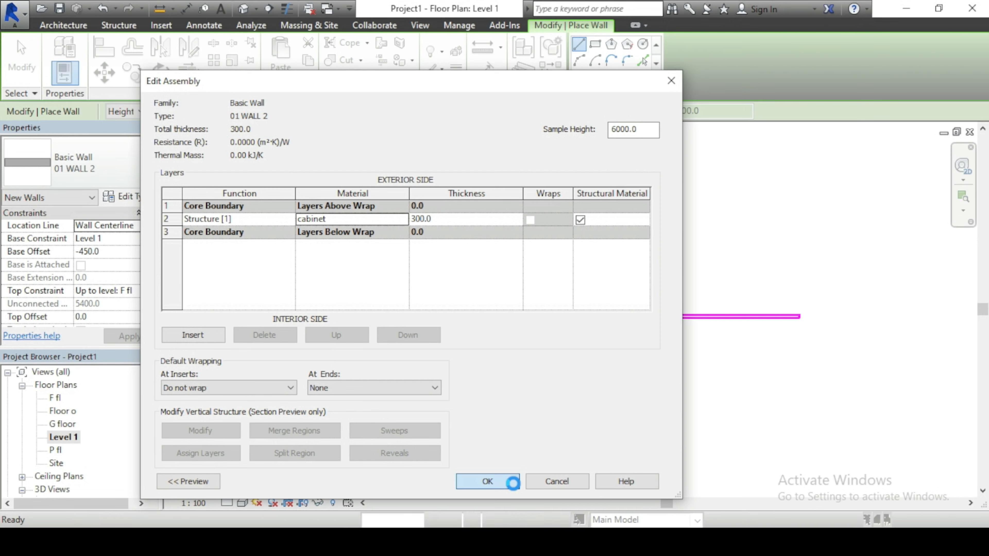
pyautogui.click(633, 482)
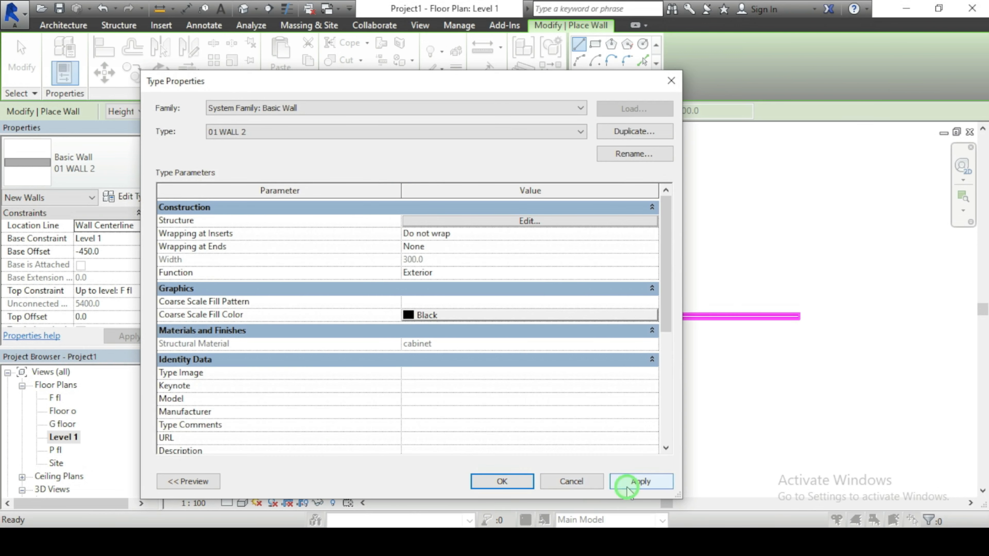
pyautogui.click(528, 485)
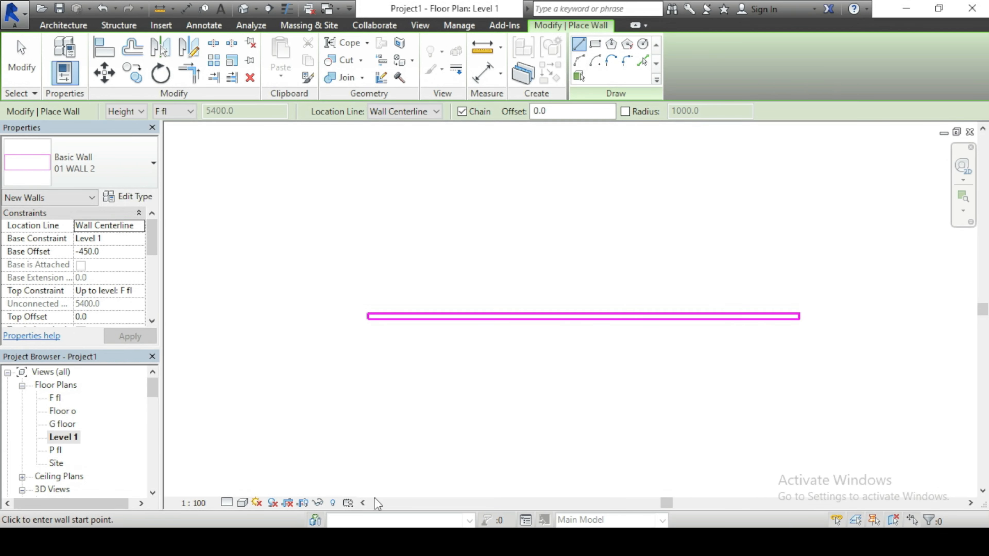
# Place an aligned dimension across the wall's thickness just outside its left end, and leave the dimension command.
pyautogui.scroll(2, 413, 316)
pyautogui.scroll(2, 413, 315)
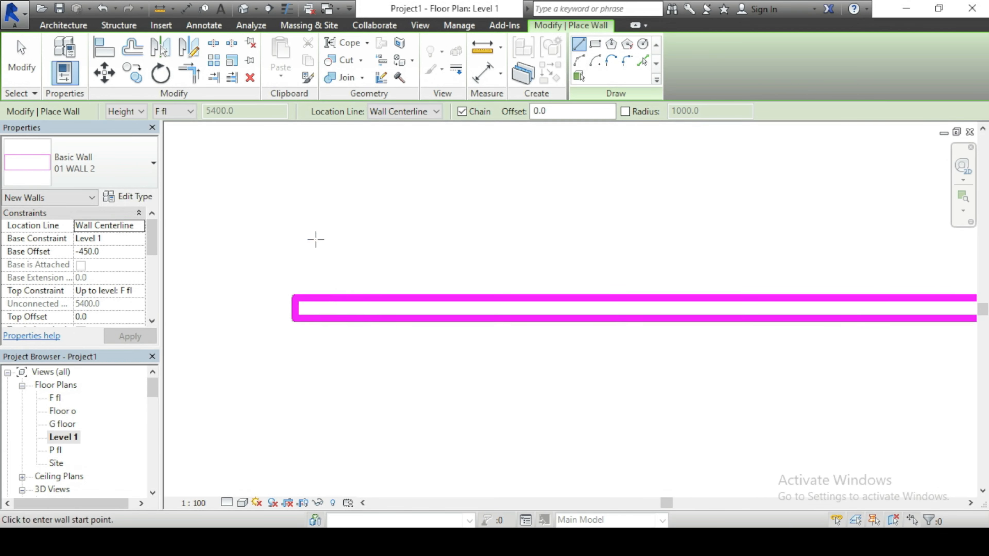
pyautogui.click(484, 76)
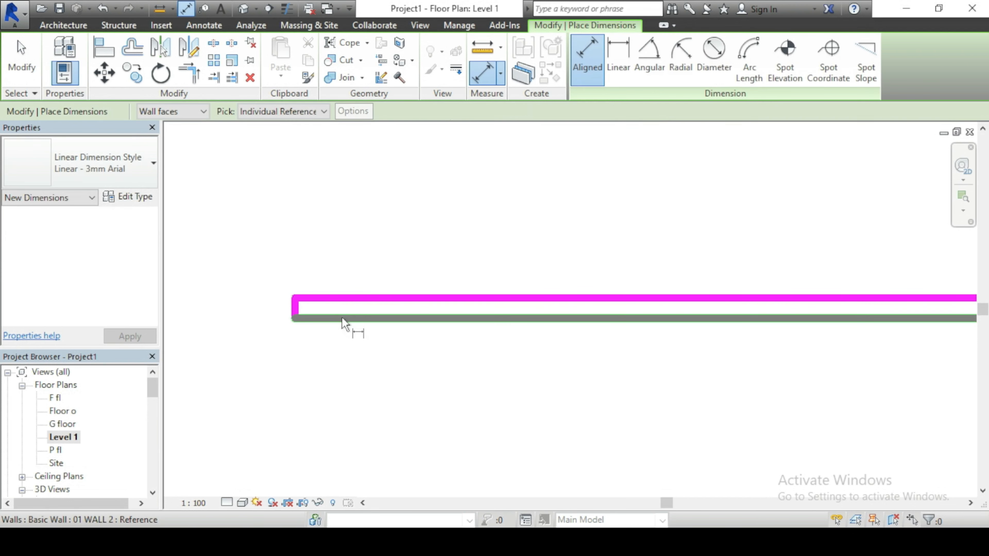
pyautogui.click(336, 318)
pyautogui.click(300, 299)
pyautogui.click(255, 302)
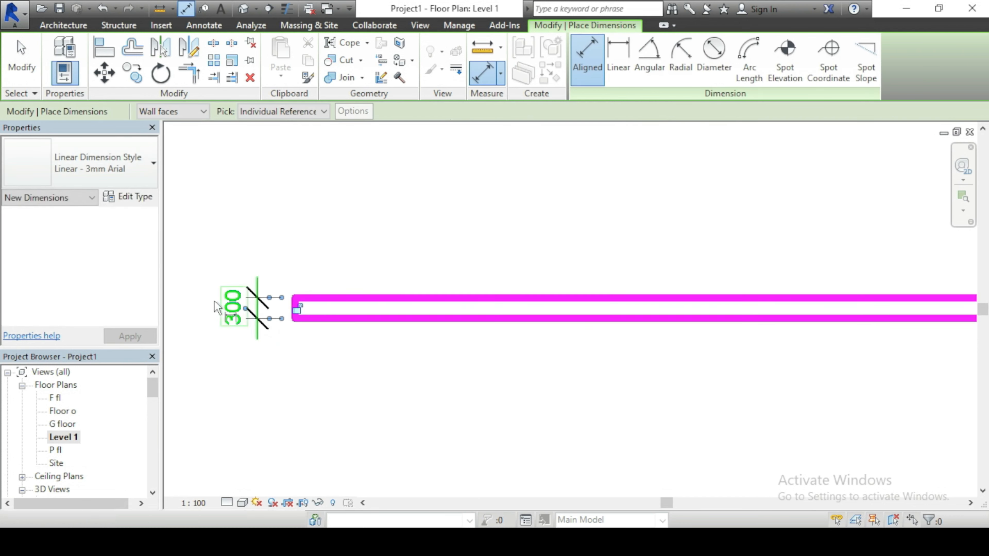
pyautogui.scroll(4, 218, 304)
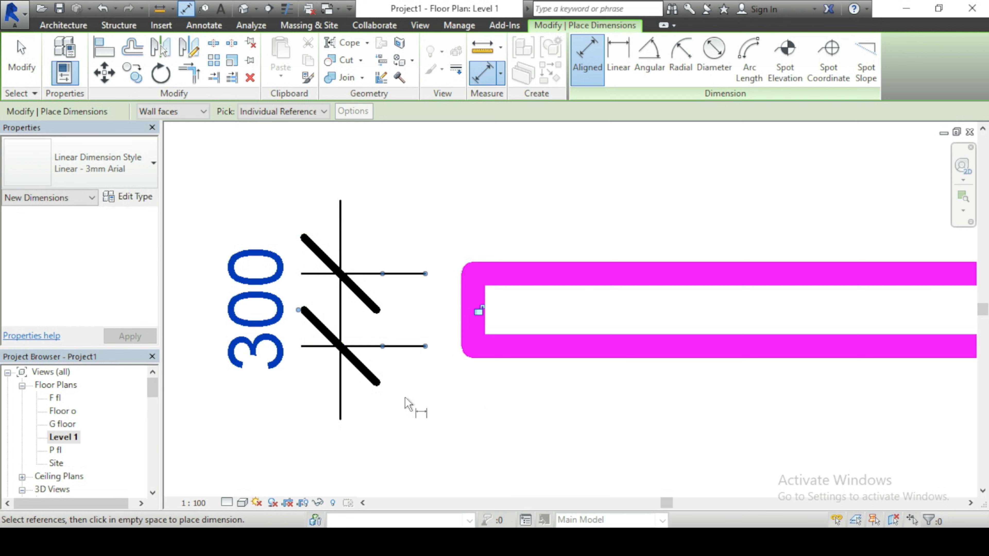
pyautogui.rightClick(467, 211)
pyautogui.click(483, 219)
pyautogui.scroll(-3, 468, 345)
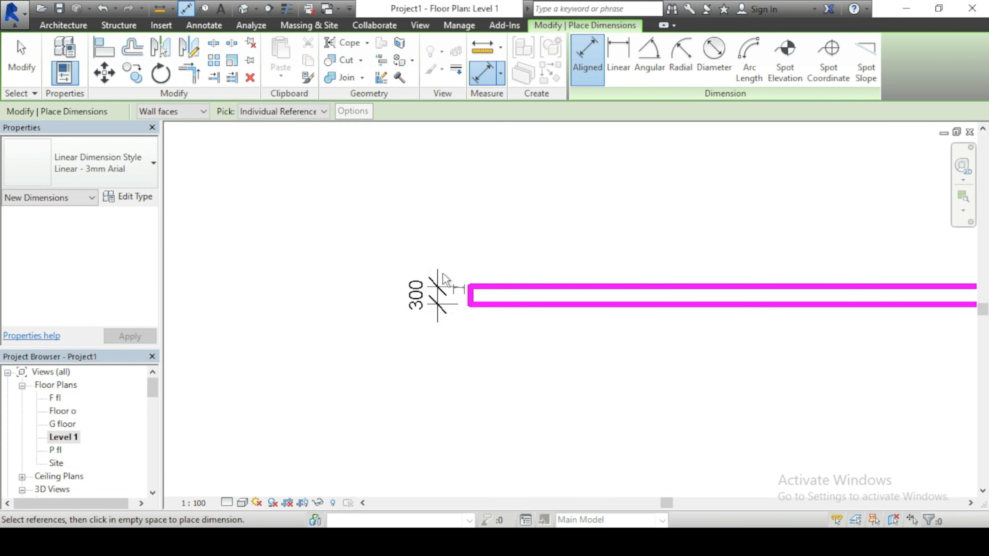
pyautogui.rightClick(404, 194)
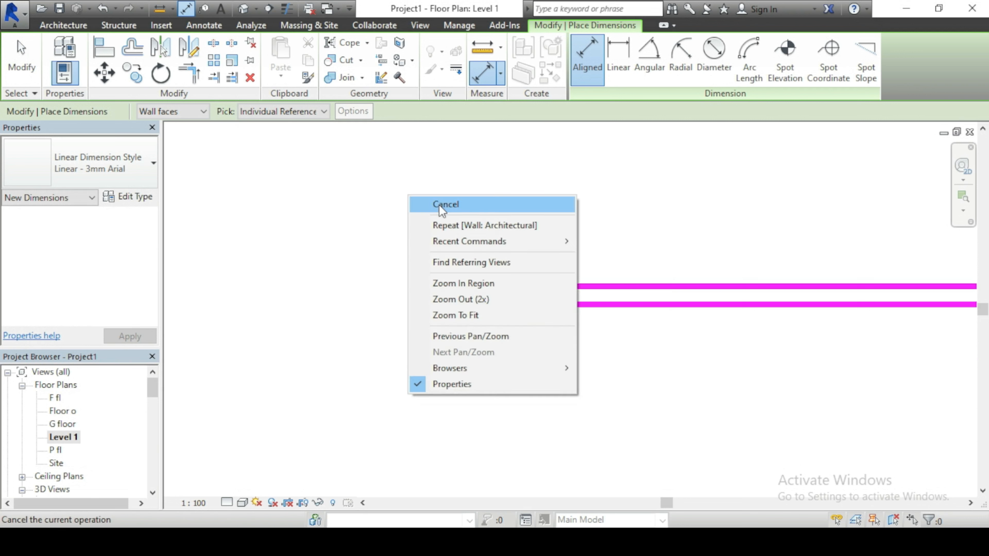
pyautogui.click(439, 206)
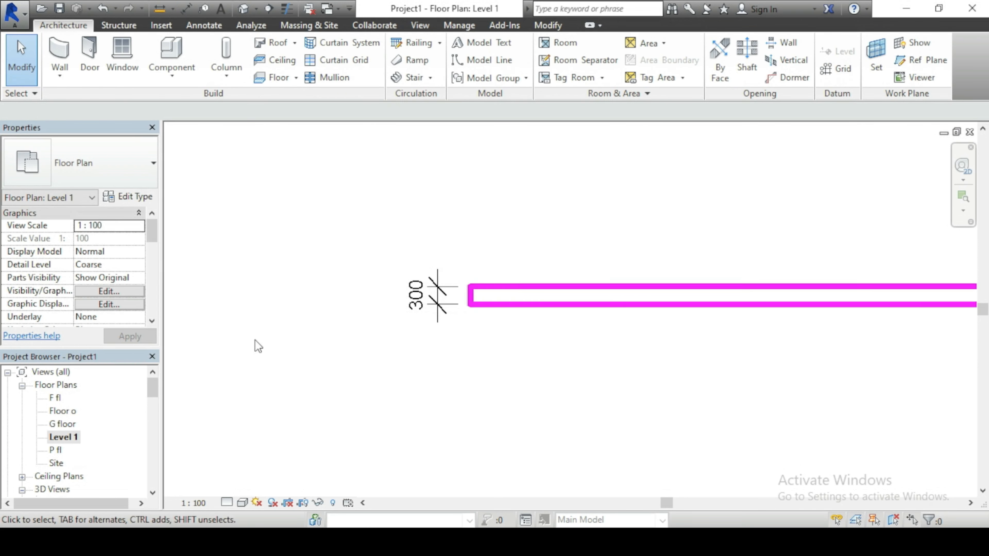
pyautogui.scroll(-1, 269, 335)
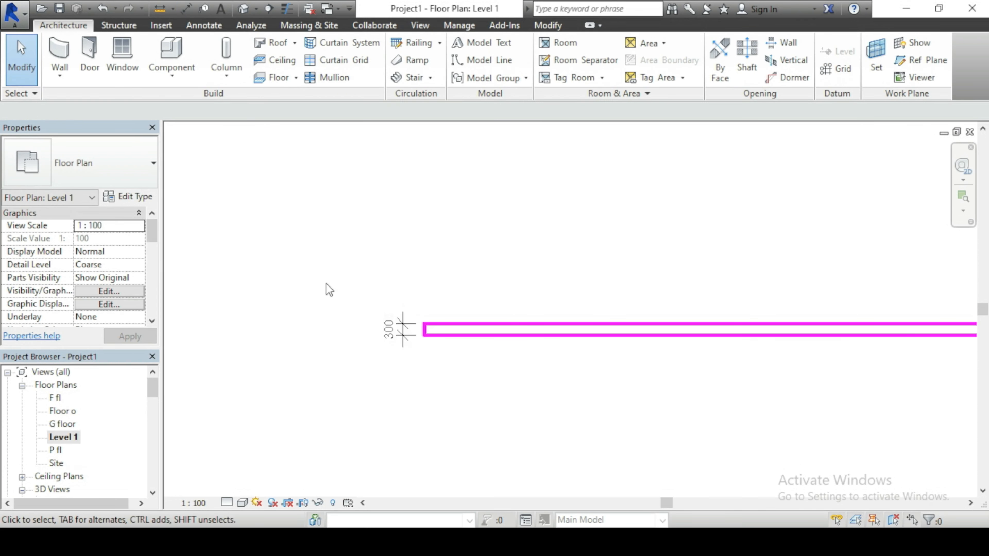
# Start the Door tool and review the available door types, keeping ExtSgl (10) 750 x 2100mm.
pyautogui.click(97, 63)
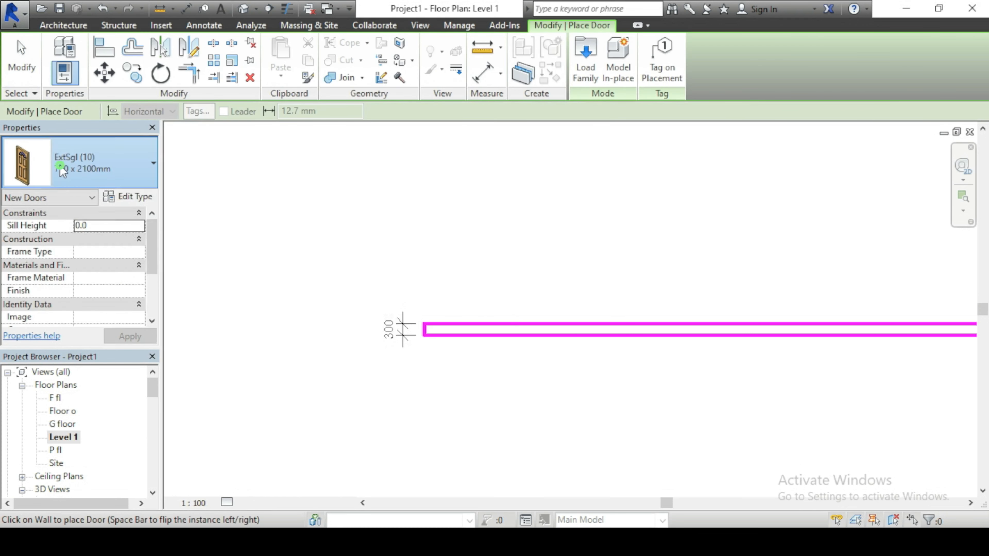
pyautogui.click(60, 164)
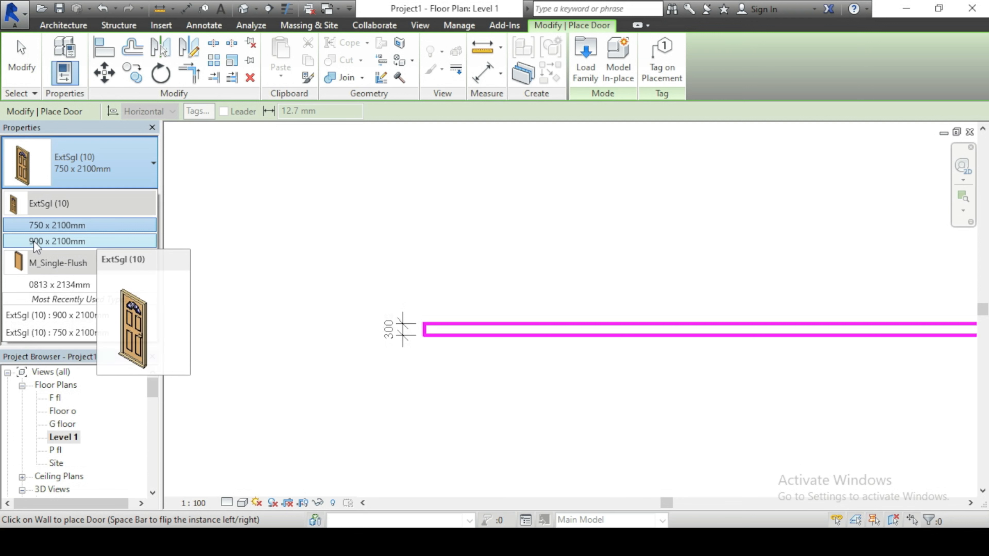
pyautogui.moveTo(107, 289)
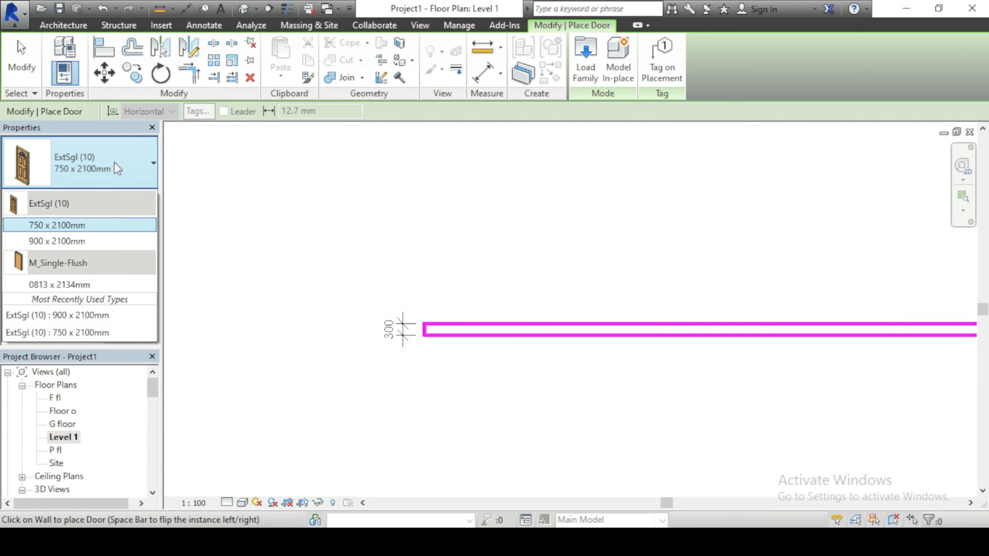
pyautogui.click(126, 139)
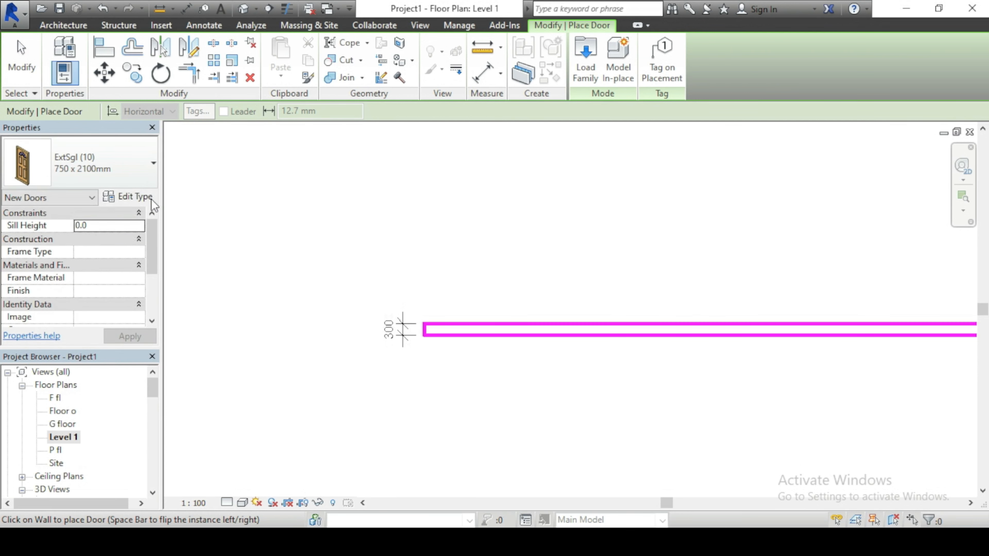
# Review the type parameters of the ExtSgl (10) 750 x 2100mm door and duplicate the type as 1200x2100mm.
pyautogui.click(127, 197)
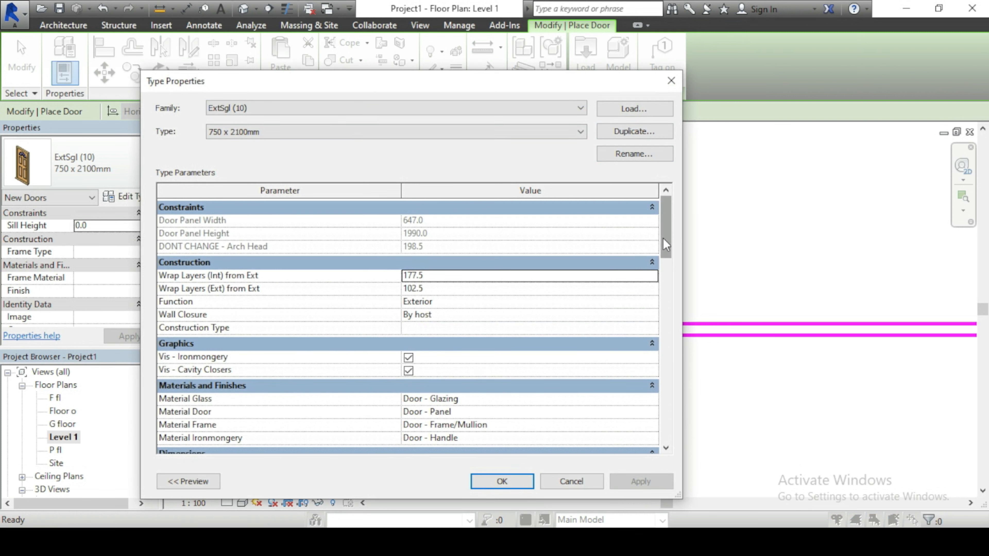
pyautogui.moveTo(666, 203); pyautogui.dragTo(666, 243)
pyautogui.scroll(-4, 664, 241)
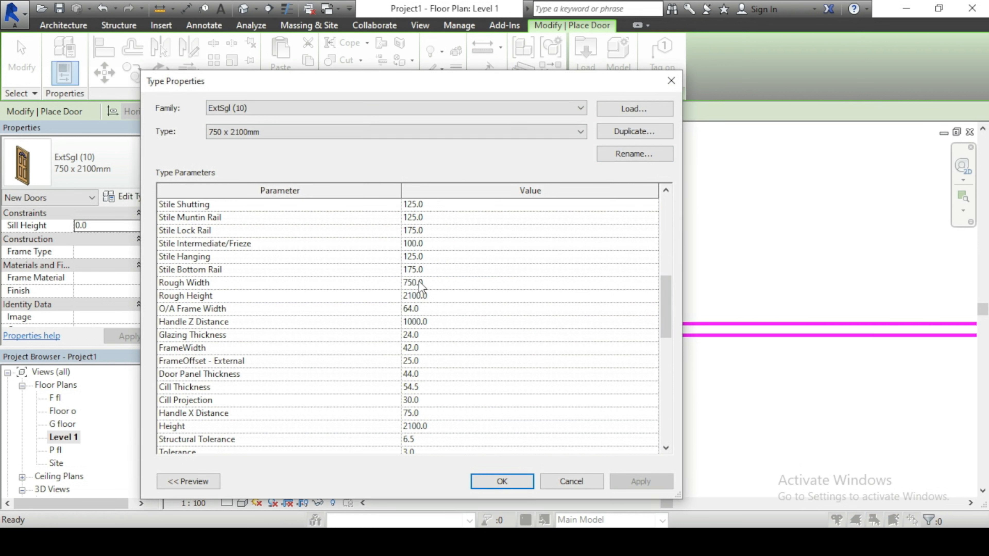
pyautogui.click(438, 284)
pyautogui.scroll(1, 541, 323)
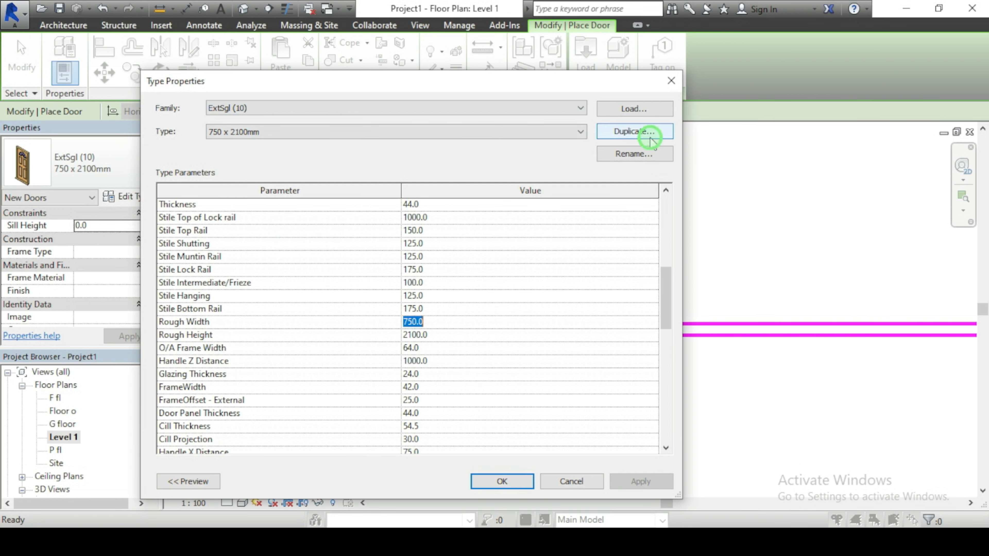
pyautogui.click(639, 132)
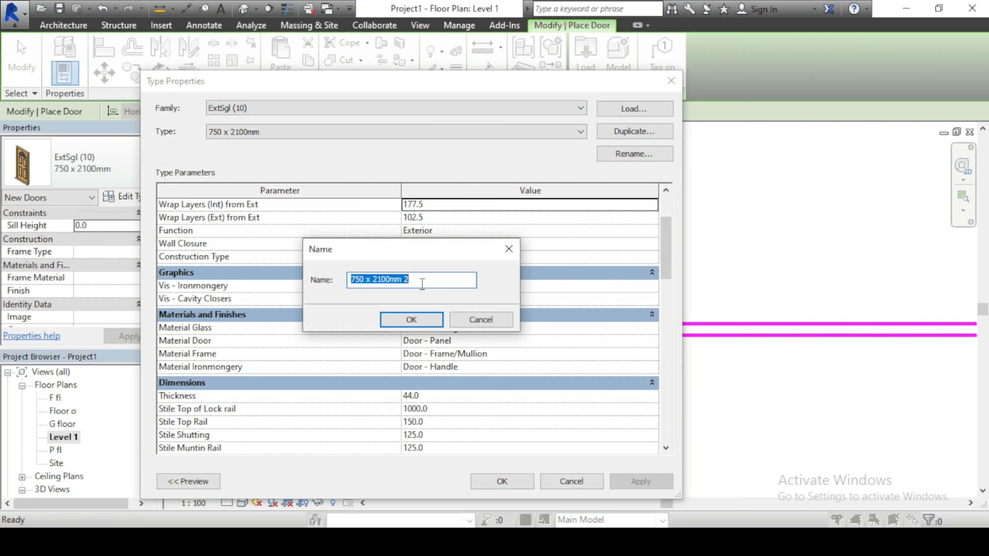
pyautogui.write('1200x')
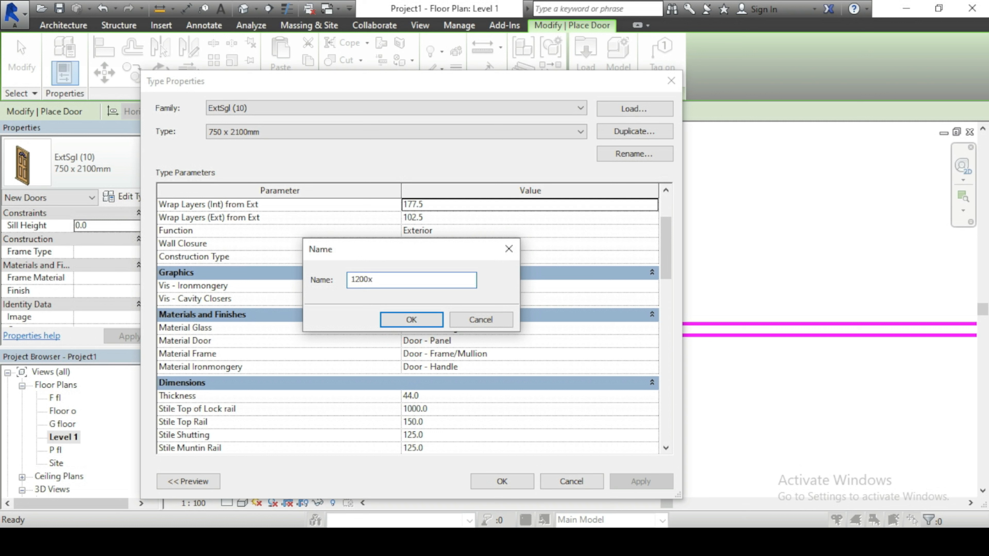
pyautogui.write('2100mm')
pyautogui.click(409, 318)
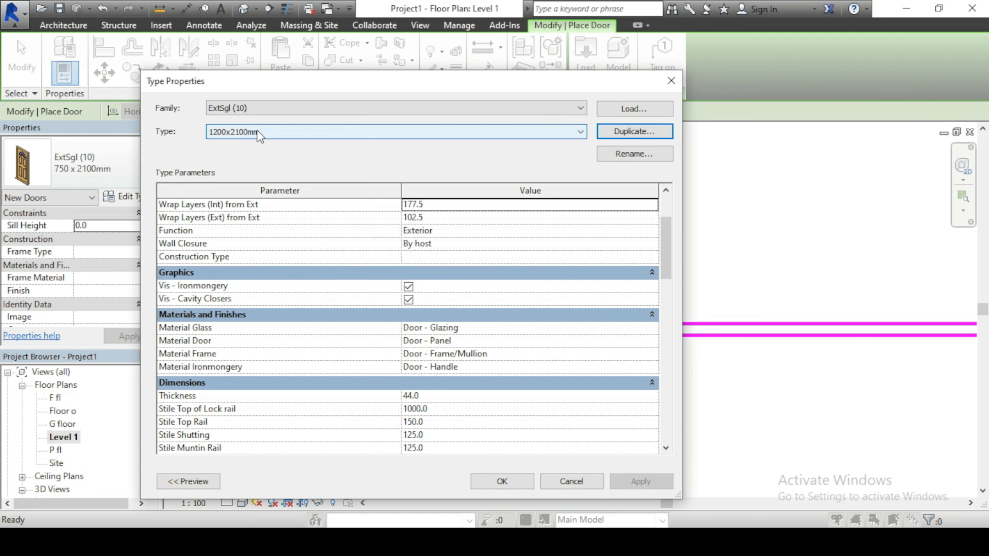
# Set the rough width of the 1200x2100mm door type to 1200 and accept the type properties.
pyautogui.scroll(-8, 541, 318)
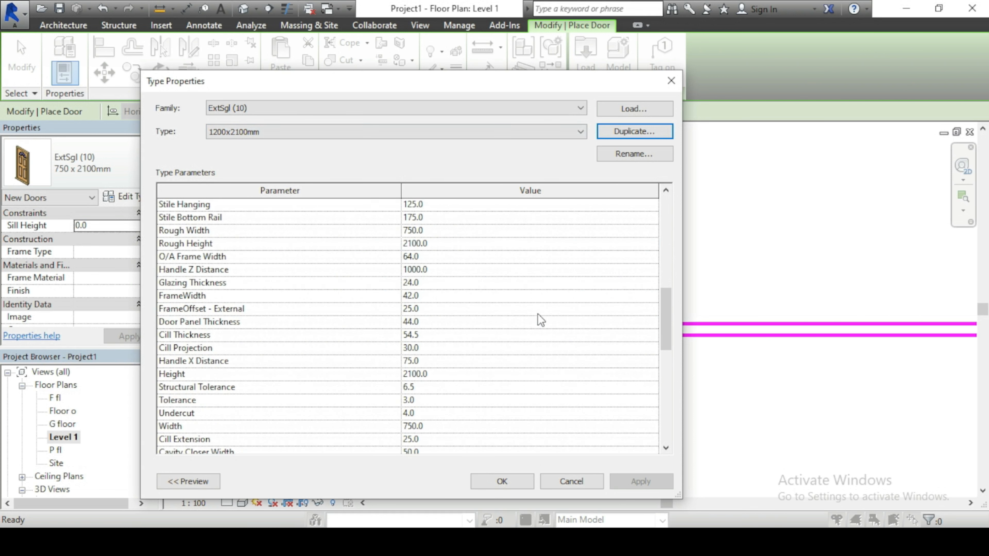
pyautogui.scroll(5, 541, 320)
pyautogui.click(431, 230)
pyautogui.write('12')
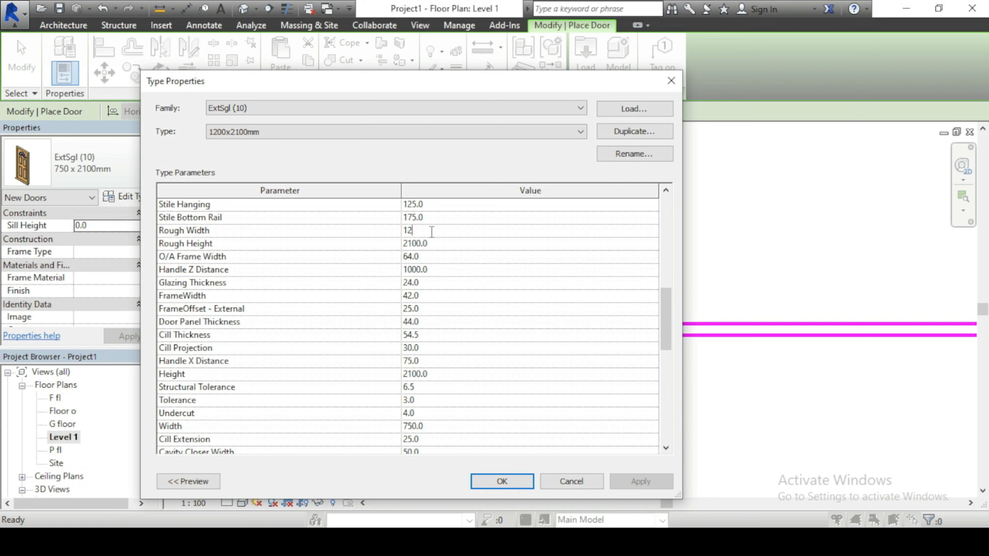
pyautogui.write('00')
pyautogui.click(441, 243)
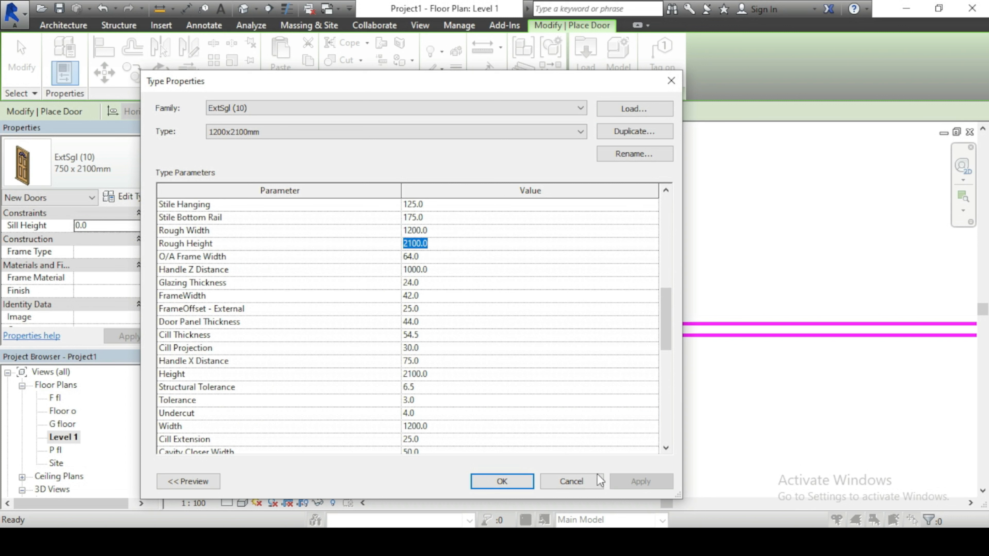
pyautogui.click(503, 482)
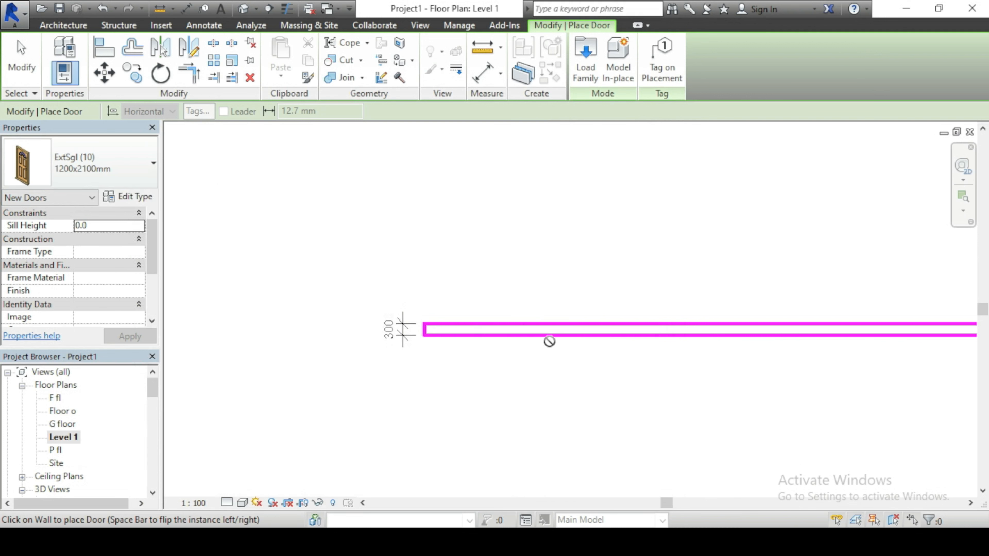
# Place the 1200x2100mm door in the wall, centred about 3000 mm from the wall's left end, and leave the door command.
pyautogui.click(544, 332)
pyautogui.press('Escape')
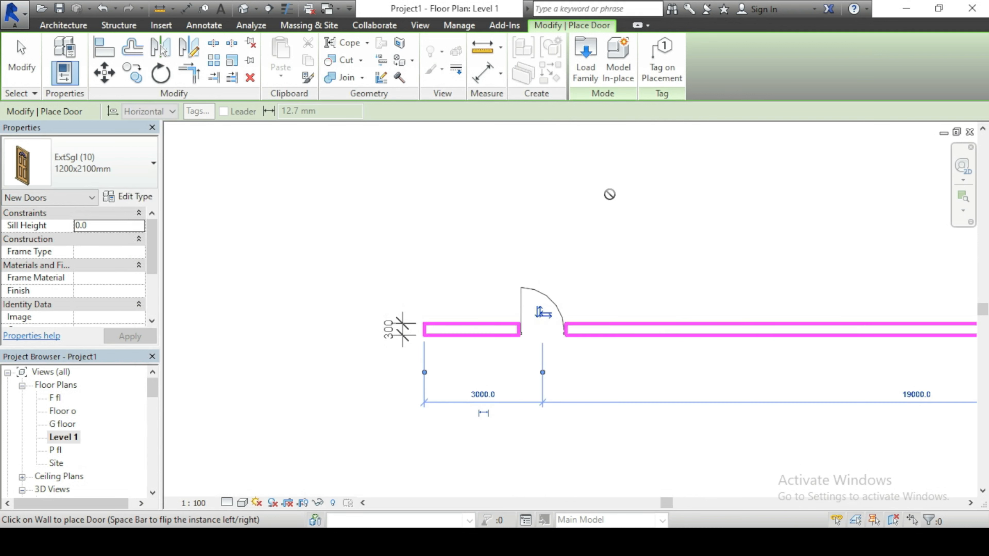
pyautogui.press('Escape')
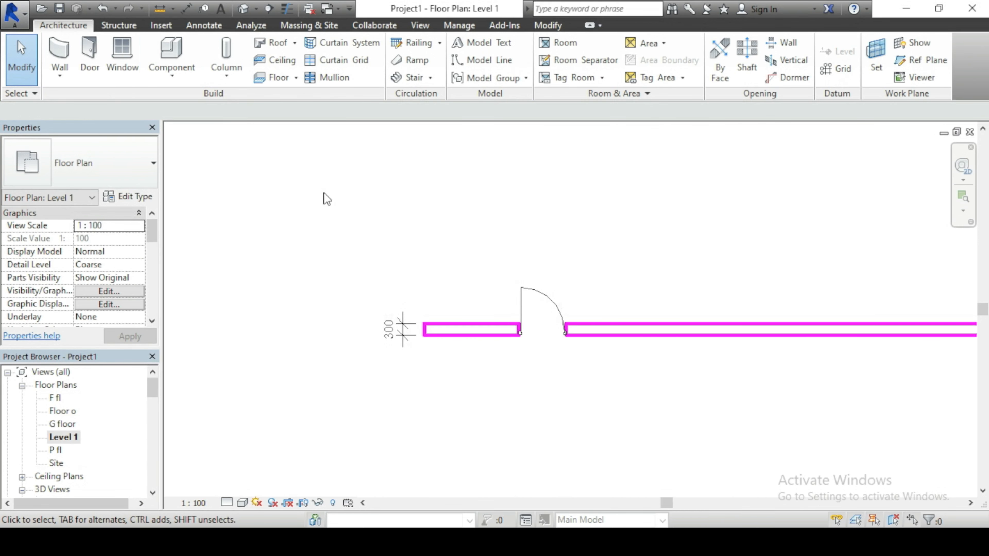
# Start the aligned dimension command and try to dimension the door opening's width between its side references.
pyautogui.press('d')
pyautogui.press('i')
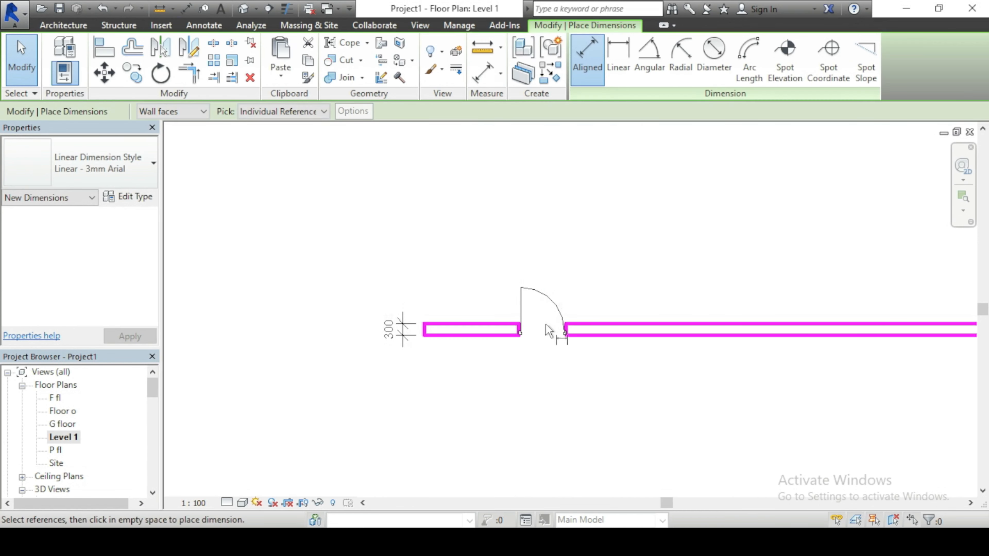
pyautogui.scroll(3, 548, 331)
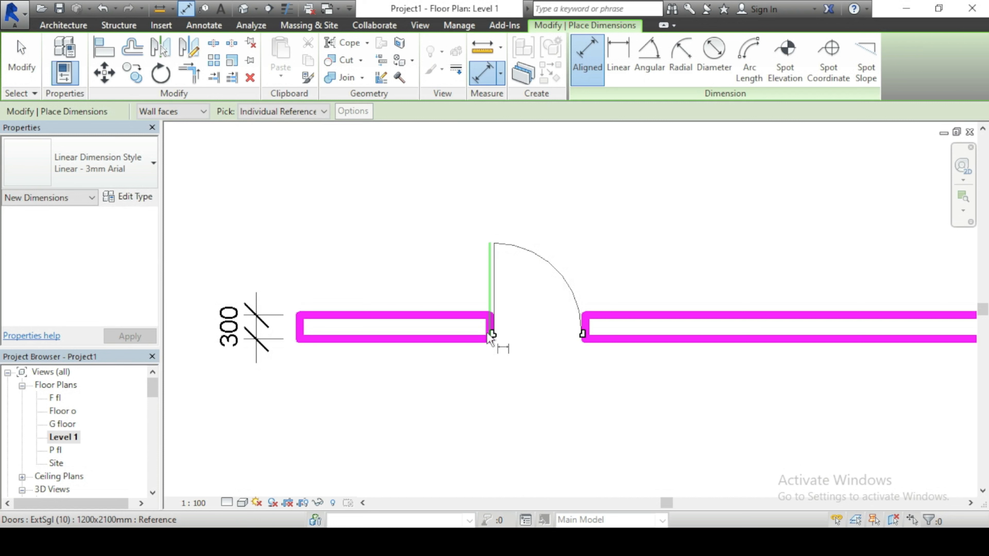
pyautogui.click(490, 338)
pyautogui.click(595, 340)
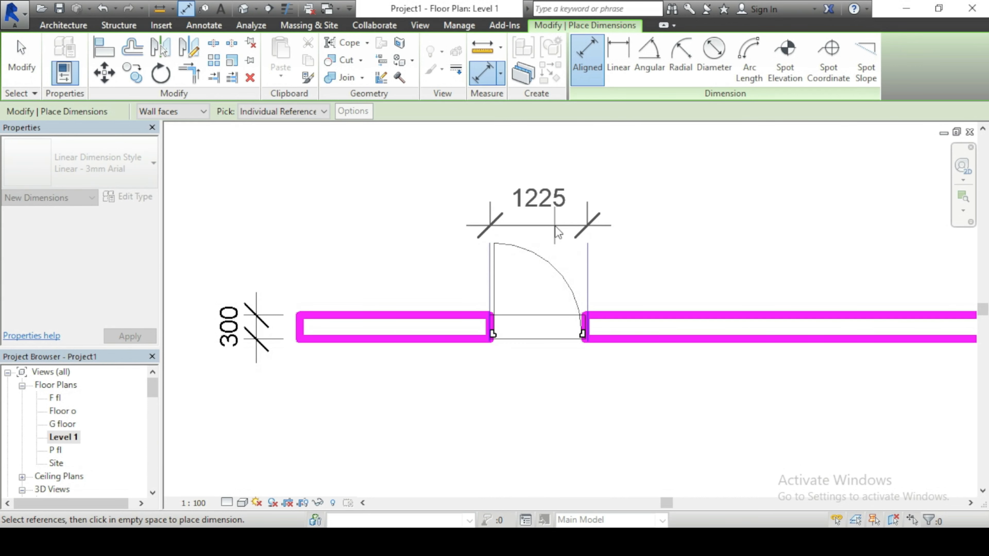
pyautogui.press('Escape')
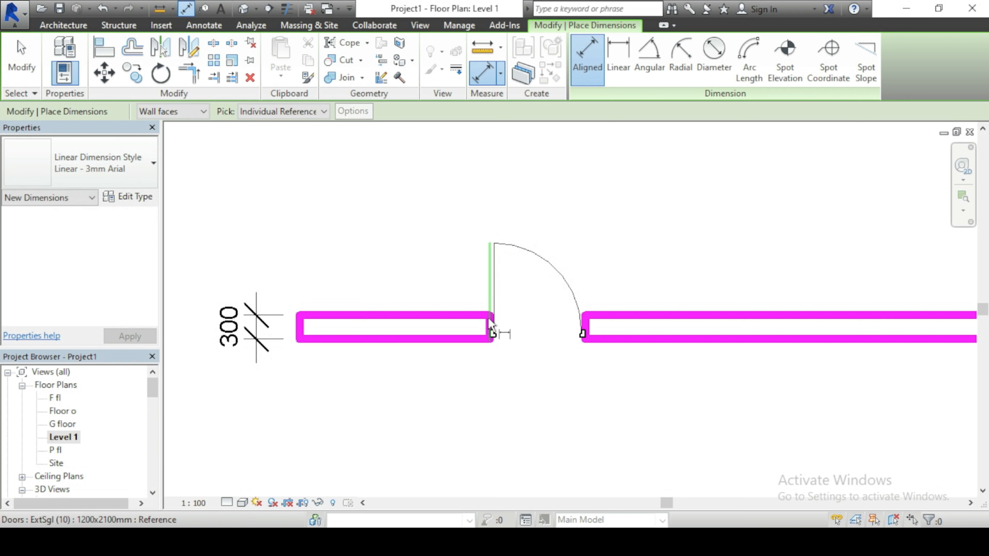
pyautogui.click(490, 326)
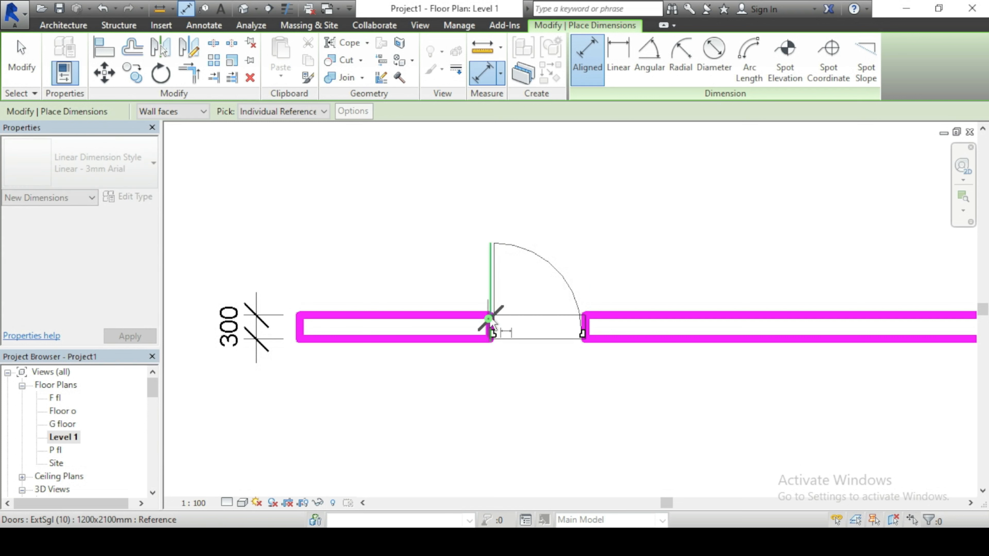
pyautogui.click(584, 330)
pyautogui.press('Escape')
# Place an aligned dimension across the door opening's width above the door swing, and leave the dimension command.
pyautogui.click(588, 315)
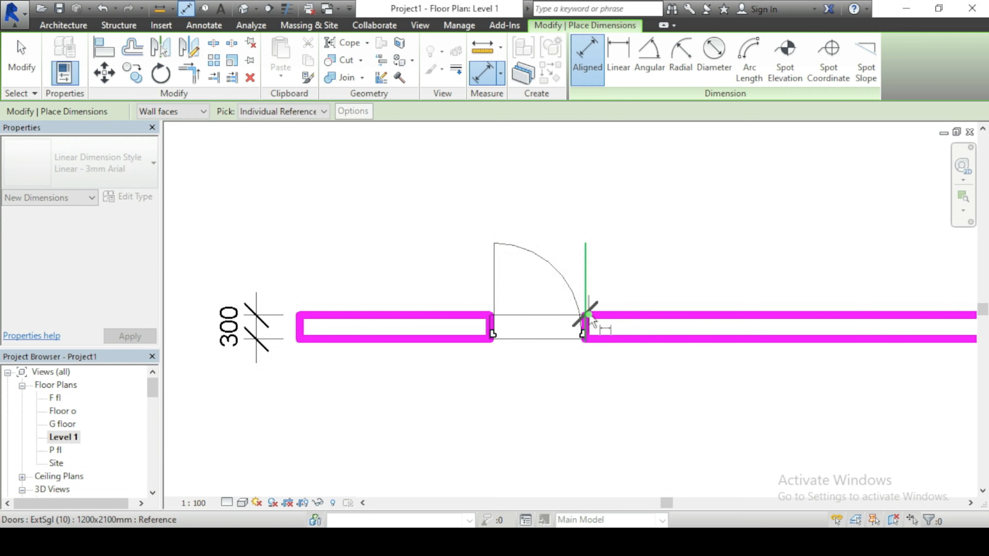
pyautogui.click(490, 304)
pyautogui.click(564, 198)
pyautogui.scroll(-2, 623, 261)
pyautogui.press('Escape')
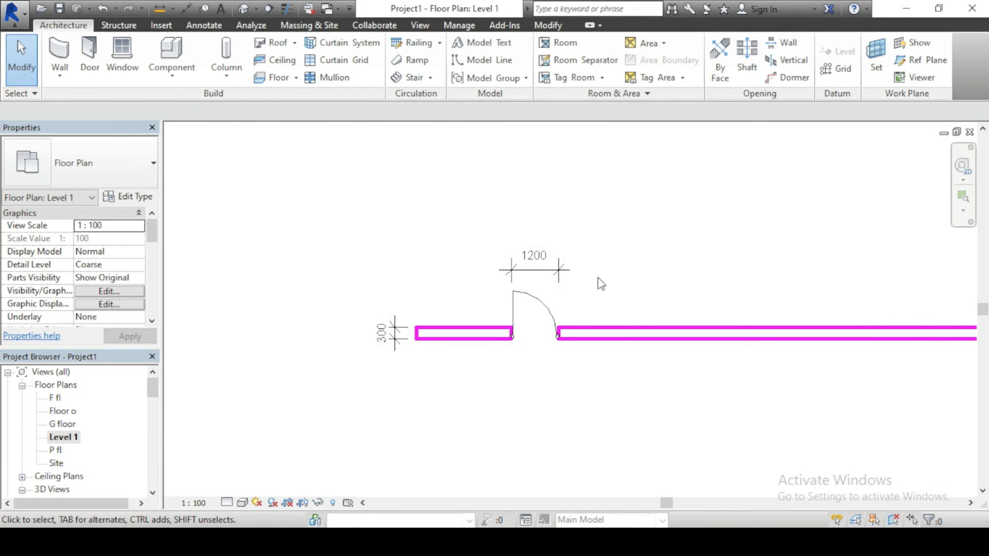
# Start the Window tool and set the M_Fixed 0406 x 0610mm type's height to 600, default sill height to 900 and width to 600.
pyautogui.click(123, 62)
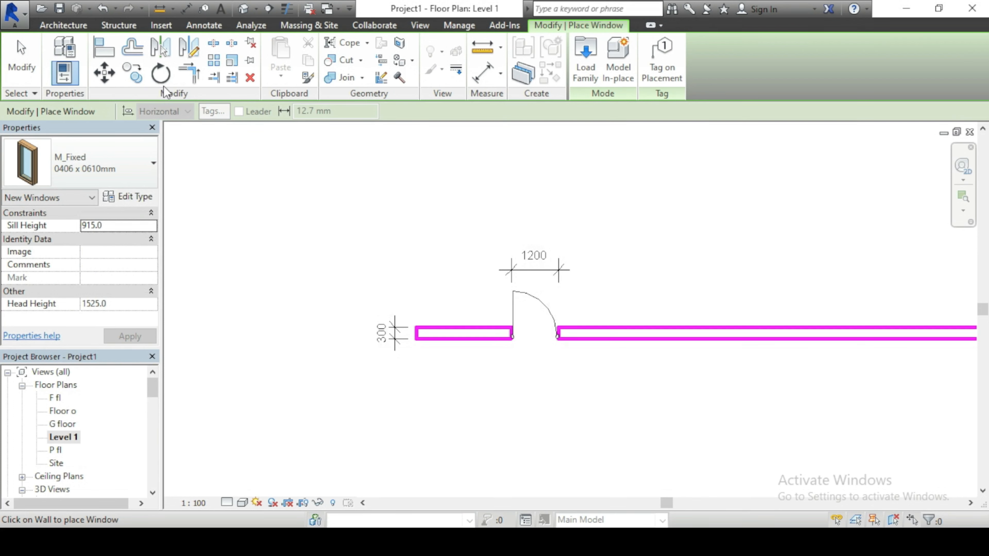
pyautogui.click(139, 201)
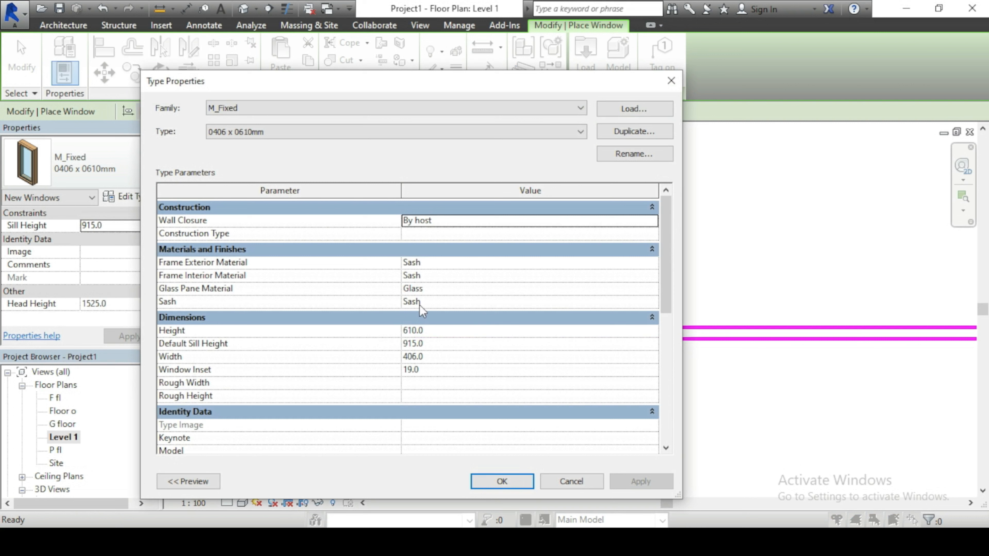
pyautogui.click(448, 331)
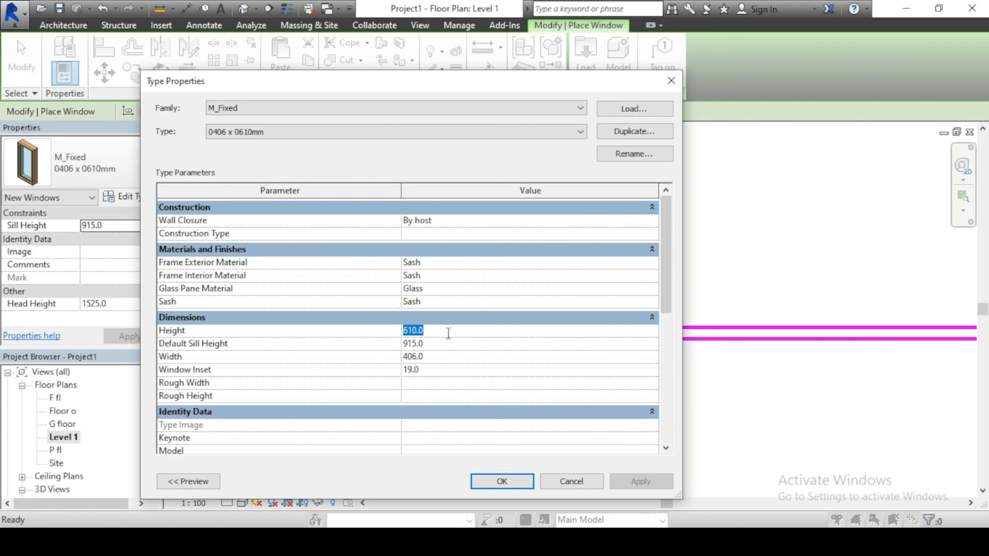
pyautogui.write('90')
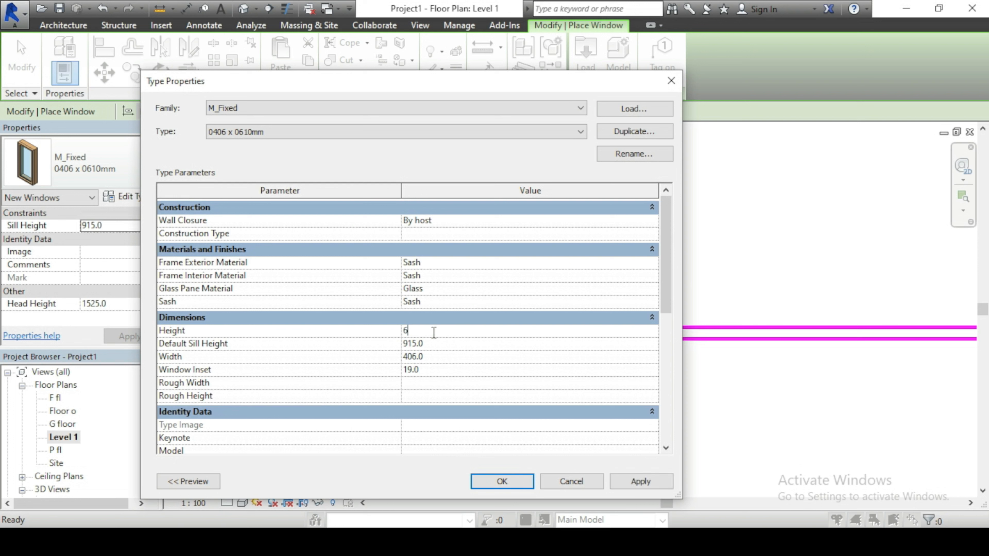
pyautogui.click(436, 343)
pyautogui.write('900')
pyautogui.click(443, 370)
pyautogui.click(443, 357)
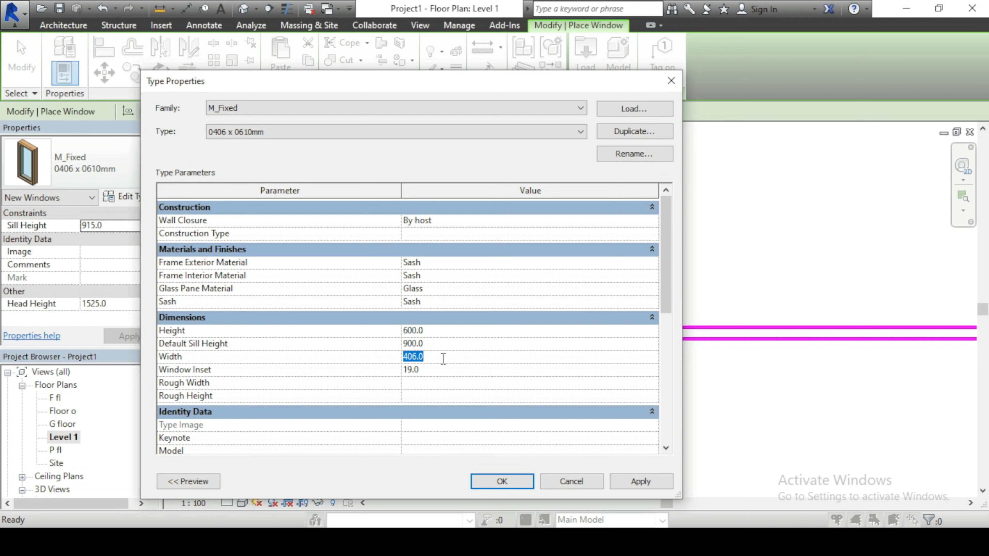
pyautogui.write('600')
pyautogui.click(640, 482)
pyautogui.click(519, 487)
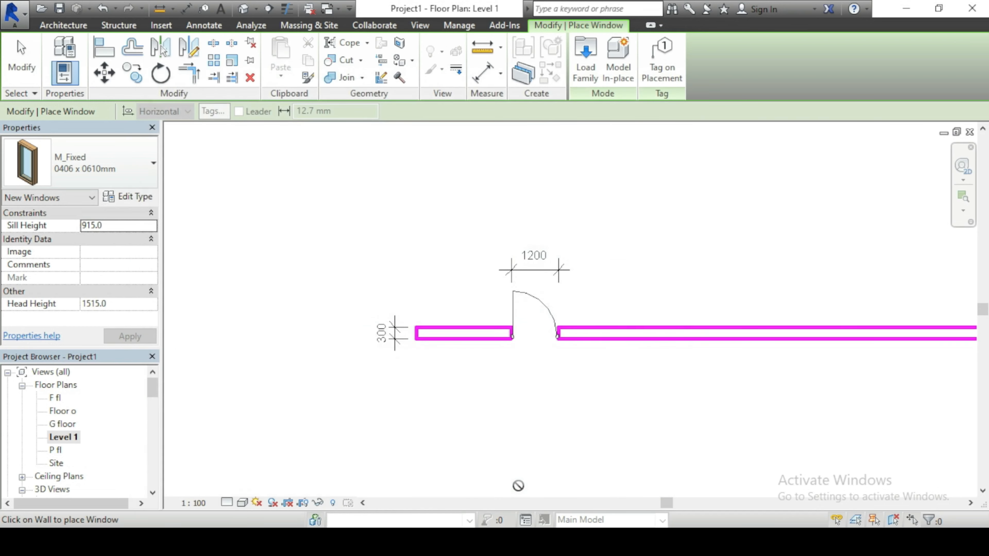
# Place the M_Fixed window in the wall about 2400 mm right of the door's centre, and check its placement by selecting it.
pyautogui.click(629, 335)
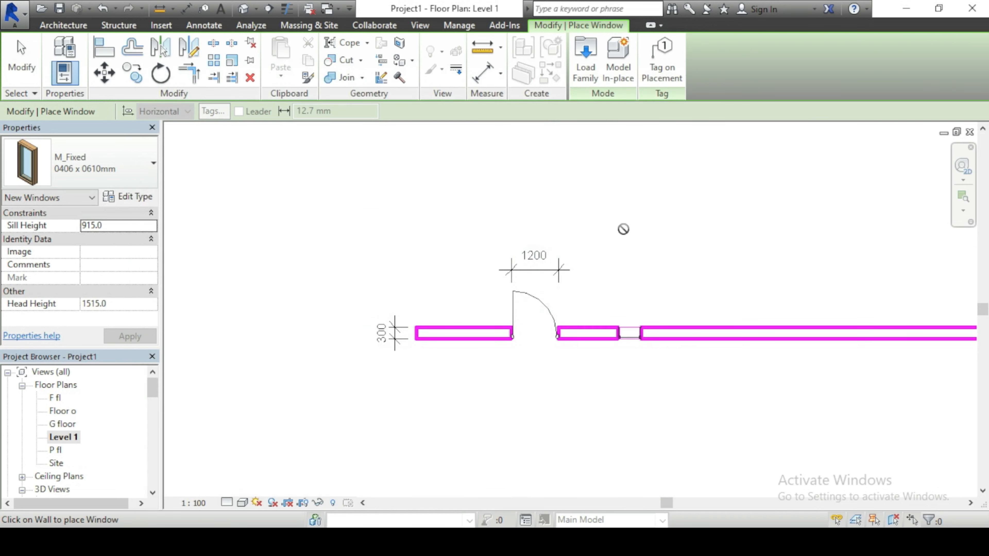
pyautogui.press('Escape')
pyautogui.scroll(3, 633, 367)
pyautogui.click(625, 309)
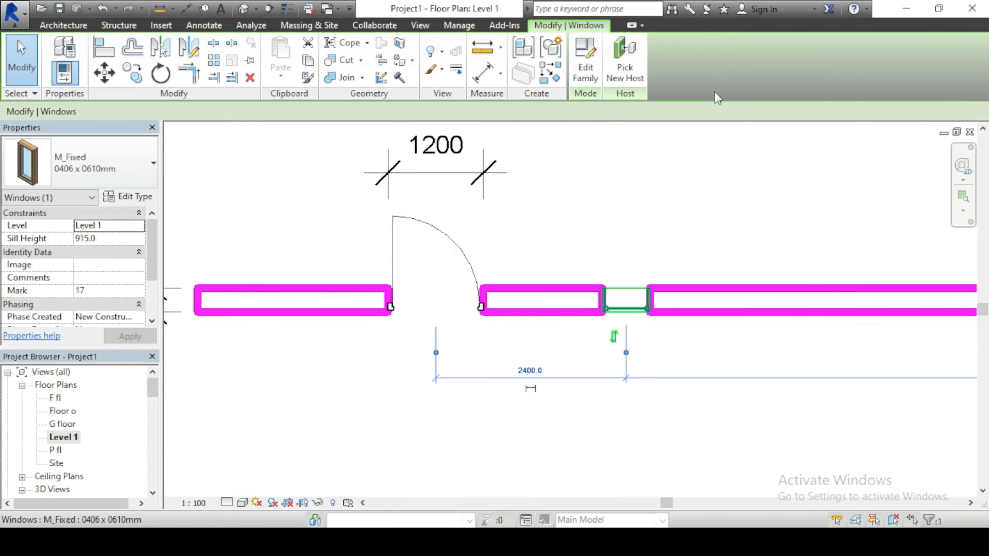
pyautogui.click(648, 125)
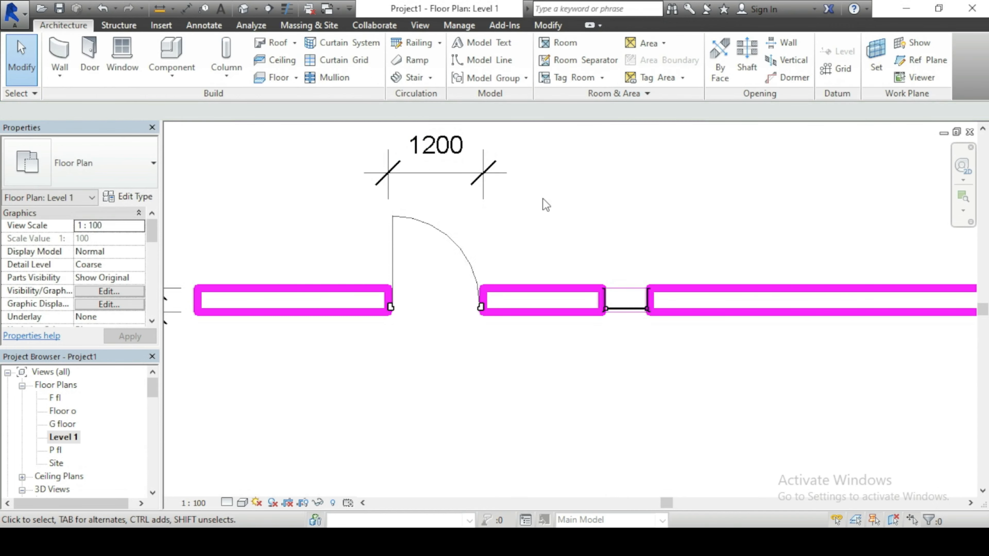
# Place an aligned dimension across the window's width just above the wall.
pyautogui.press('d')
pyautogui.press('i')
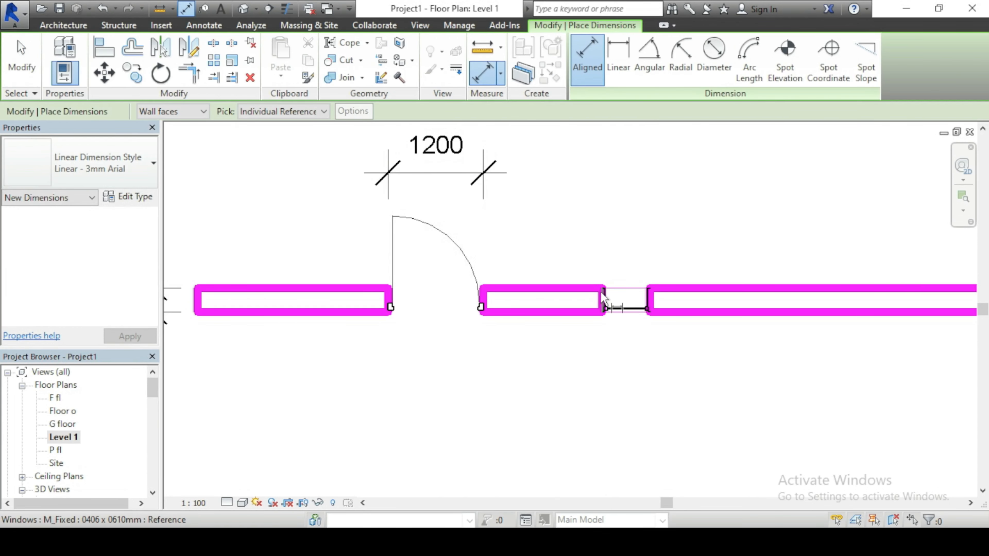
pyautogui.click(602, 298)
pyautogui.click(646, 298)
pyautogui.click(627, 240)
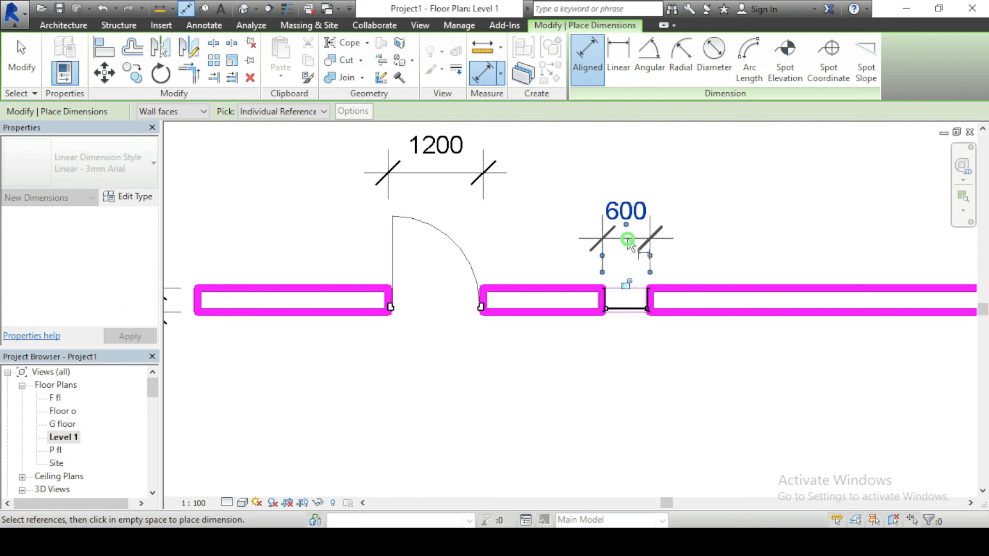
pyautogui.scroll(-3, 626, 234)
pyautogui.scroll(2, 703, 195)
pyautogui.rightClick(702, 191)
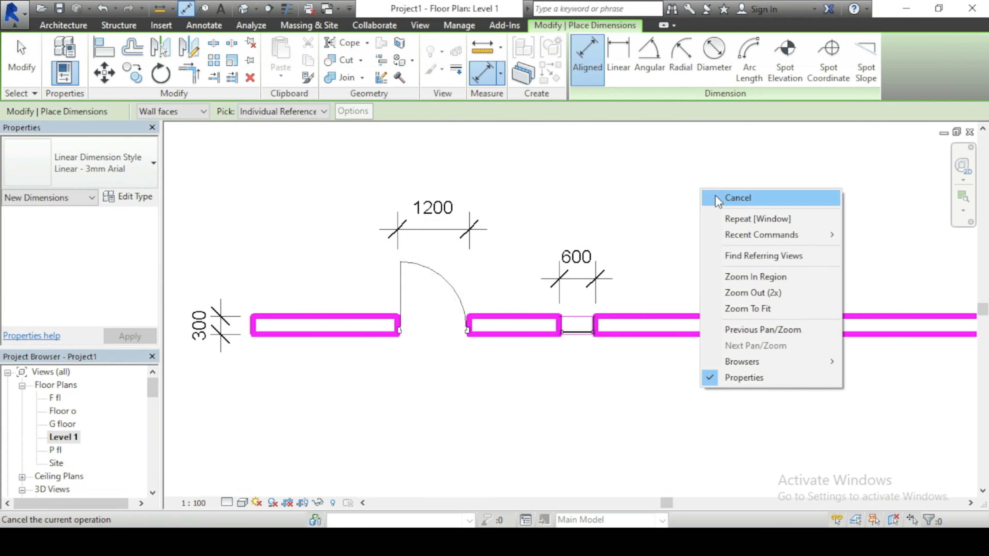
# Leave the dimension command.
pyautogui.click(718, 199)
pyautogui.scroll(-3, 477, 250)
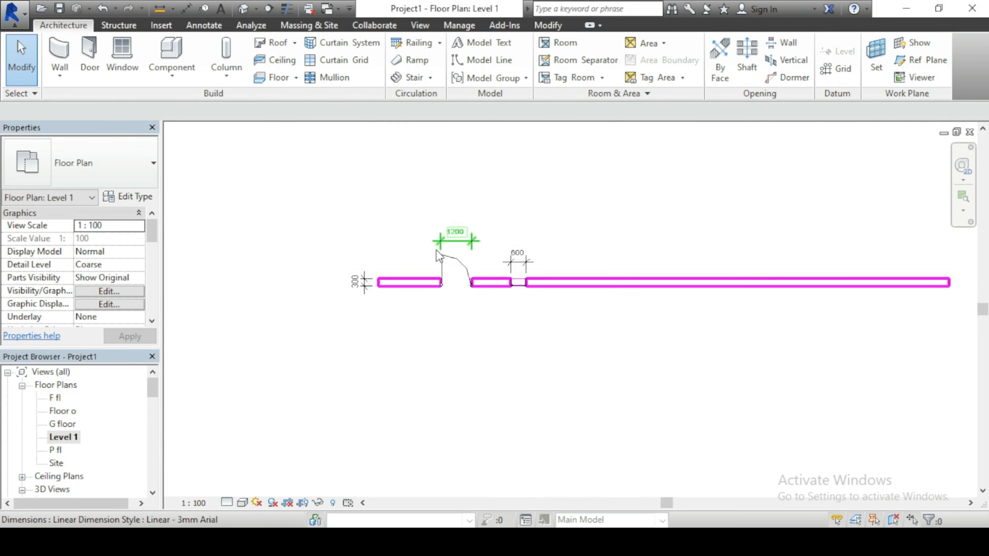
pyautogui.scroll(2, 436, 250)
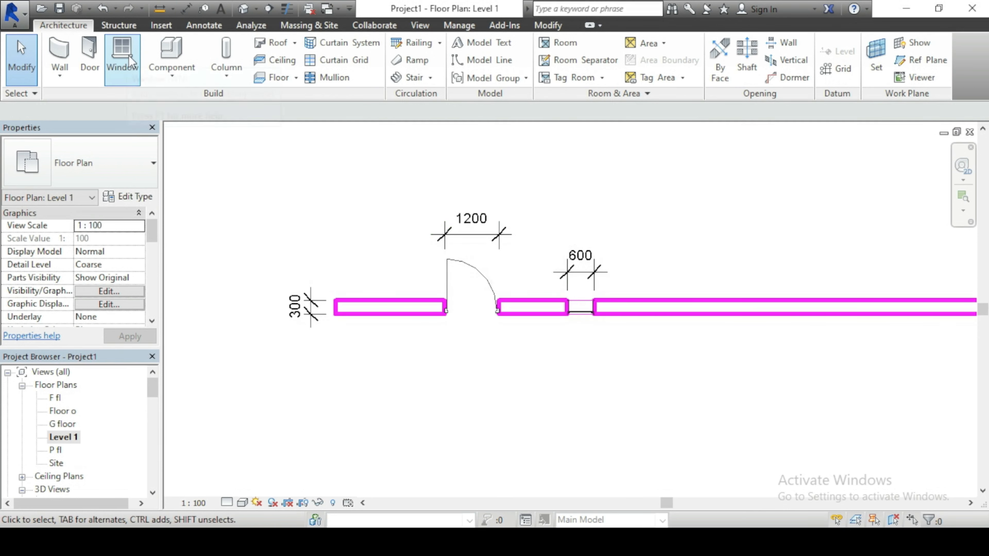
# Start a roof by footprint based on Floor o, review the available basic roof types, and cancel the roof sketch.
pyautogui.click(277, 48)
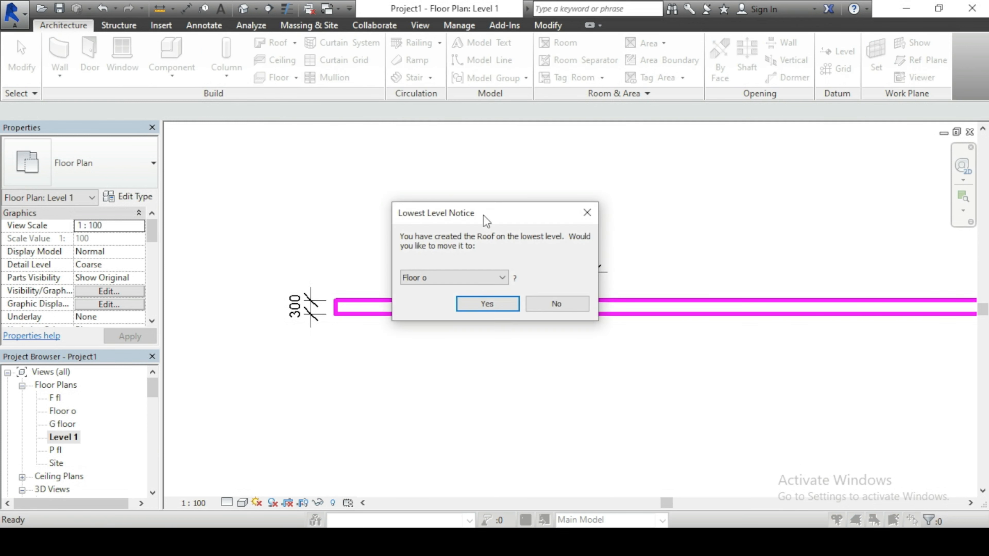
pyautogui.click(490, 279)
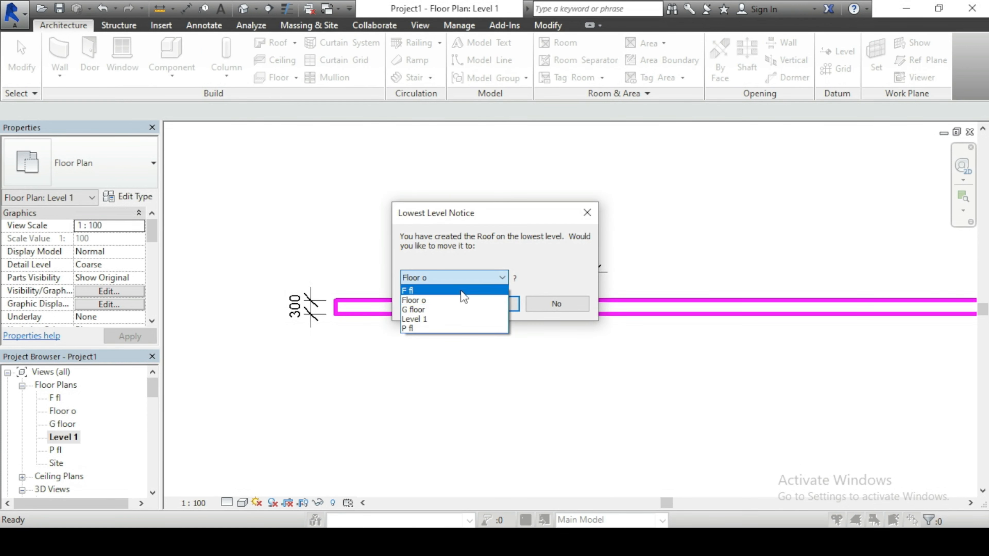
pyautogui.click(534, 261)
pyautogui.click(487, 304)
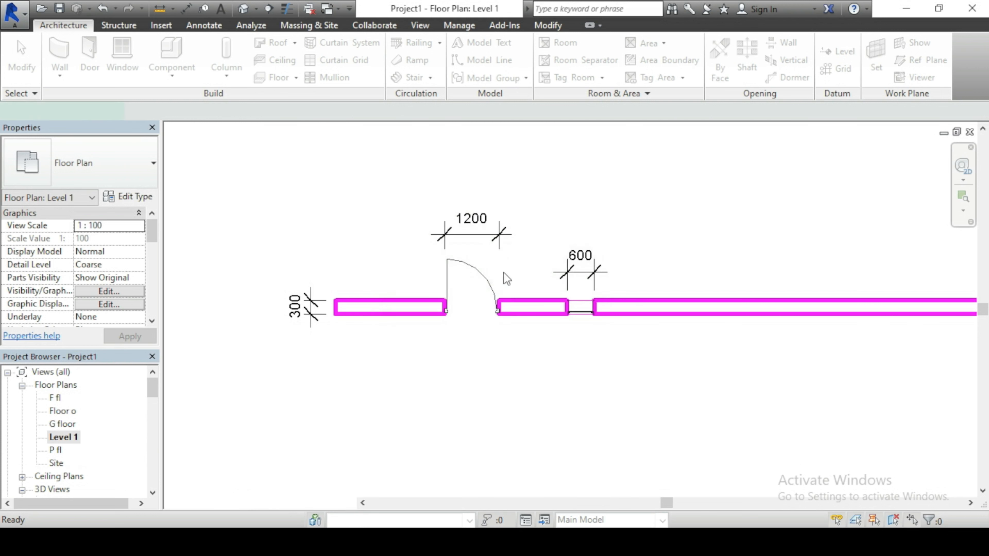
pyautogui.click(95, 171)
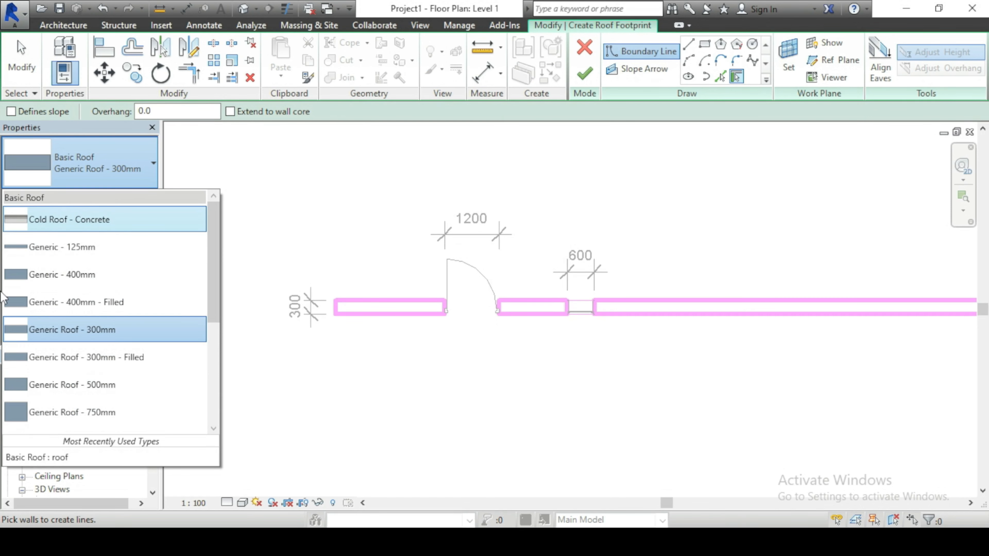
pyautogui.scroll(-2, 127, 304)
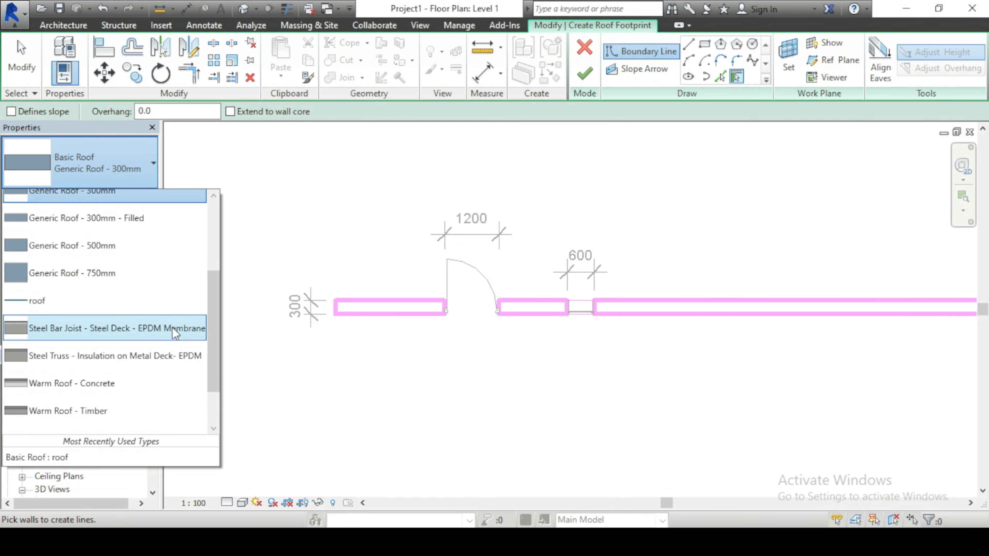
pyautogui.scroll(4, 81, 296)
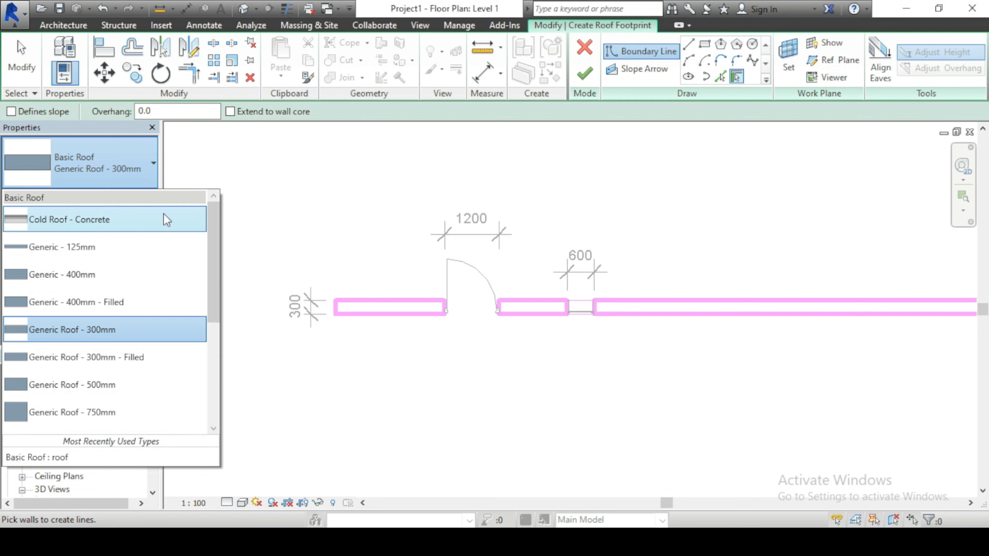
pyautogui.click(585, 49)
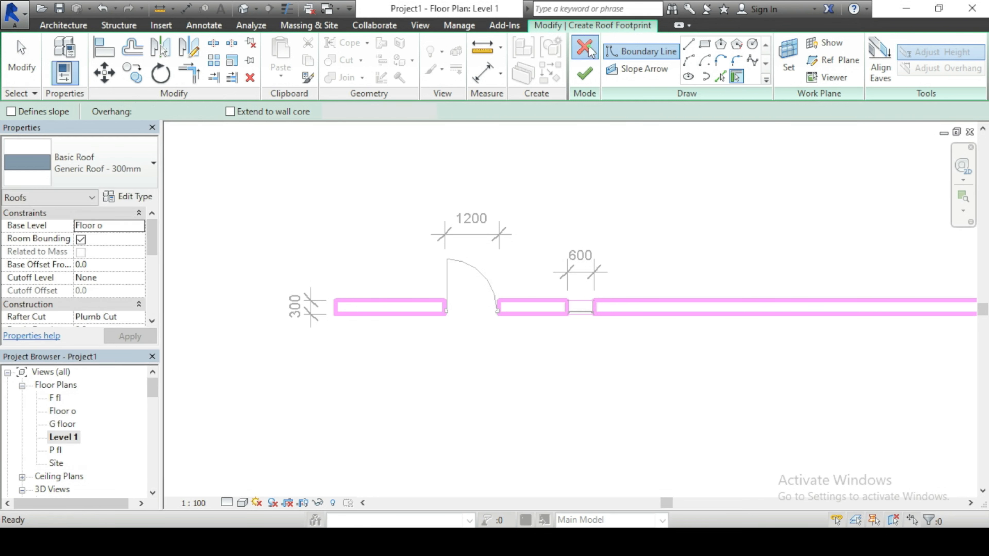
pyautogui.click(585, 49)
pyautogui.scroll(2, 482, 257)
pyautogui.scroll(-1, 482, 257)
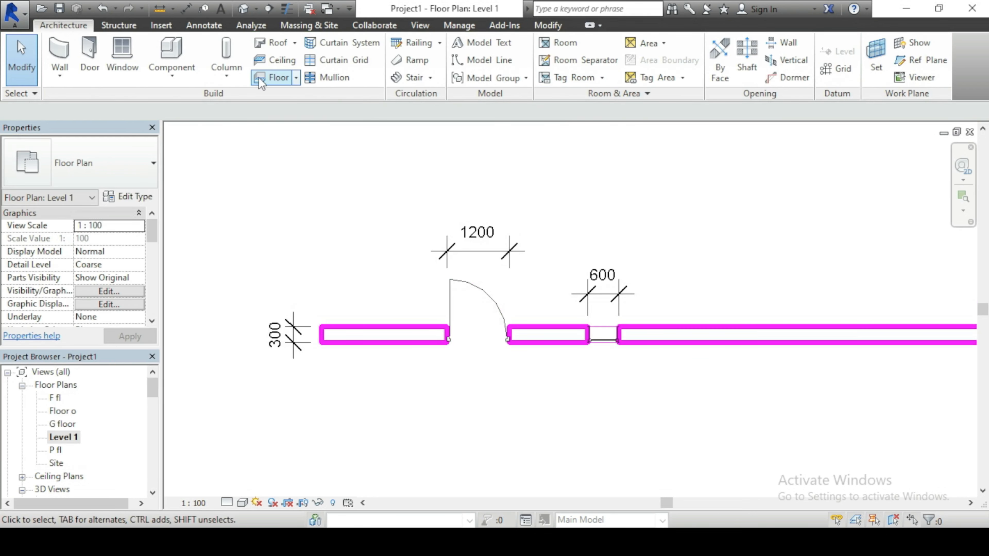
# Start the Floor tool with the floor tiles 3 type and set its Tile structure layer thickness to 300.
pyautogui.click(276, 78)
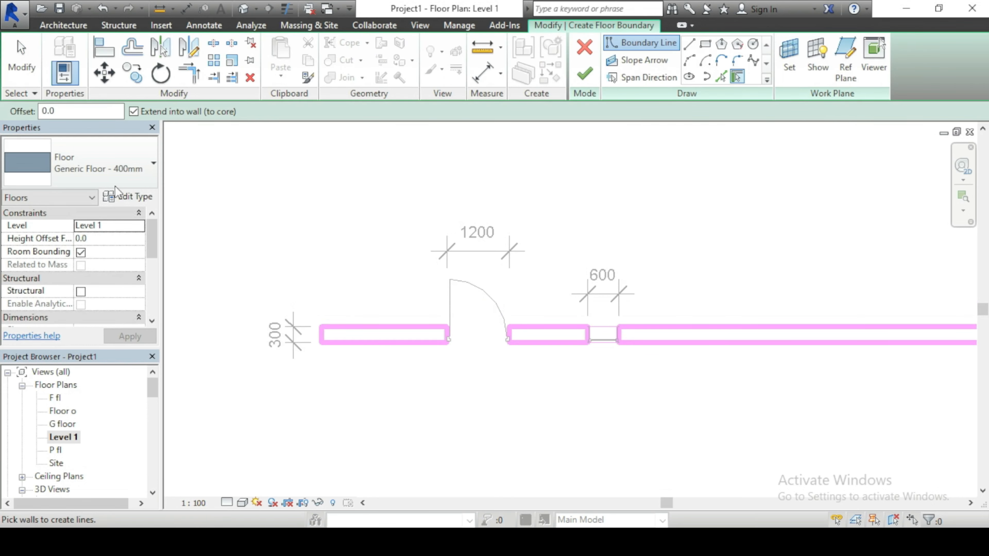
pyautogui.click(117, 173)
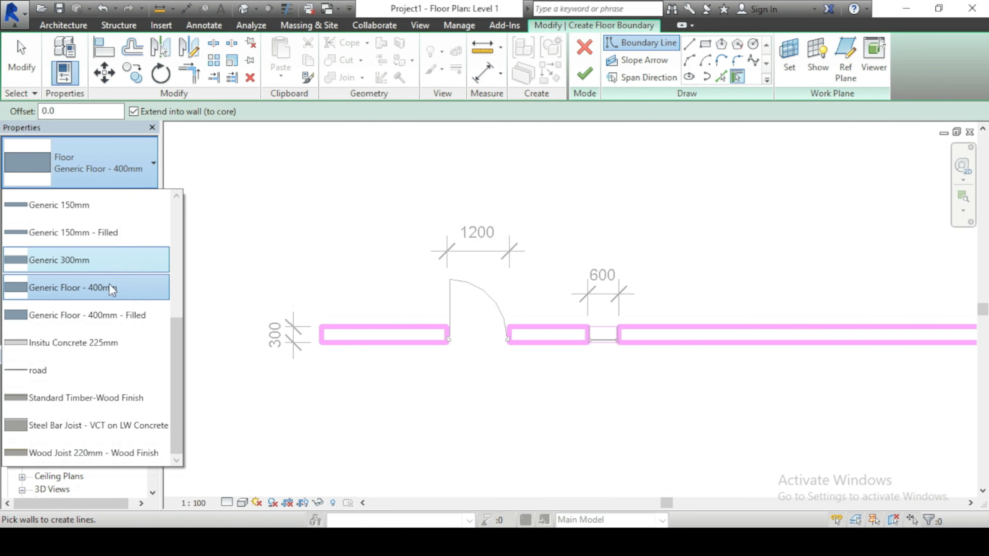
pyautogui.scroll(1, 100, 210)
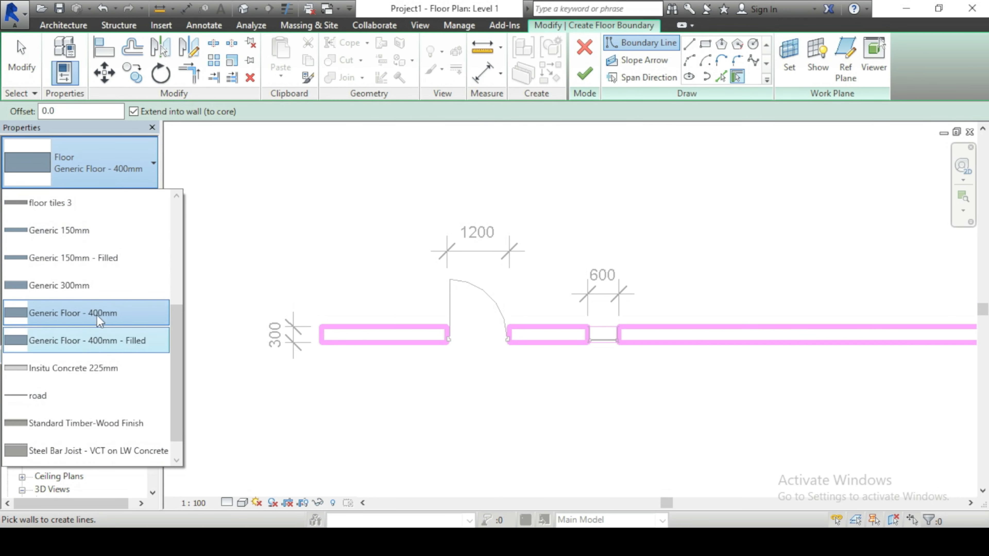
pyautogui.click(73, 210)
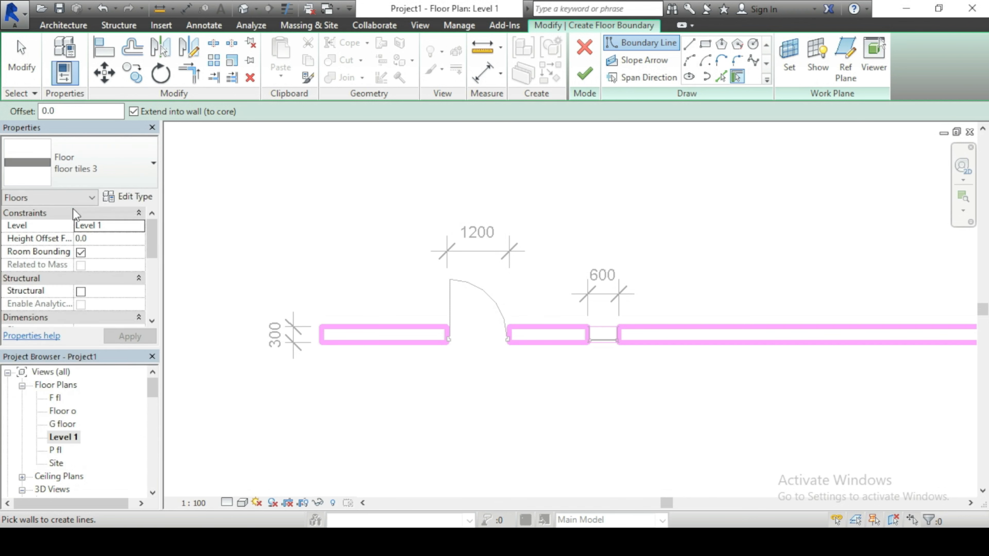
pyautogui.click(130, 197)
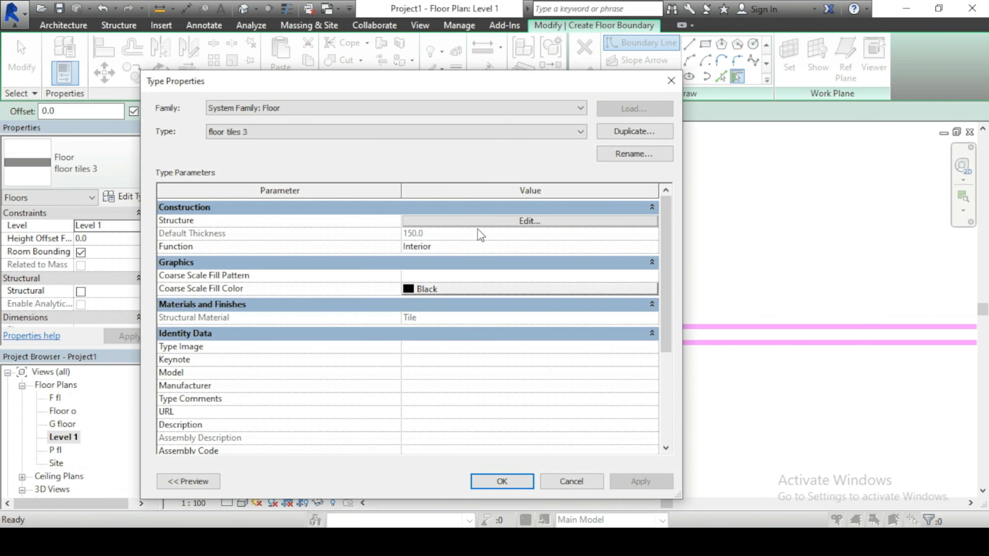
pyautogui.click(502, 220)
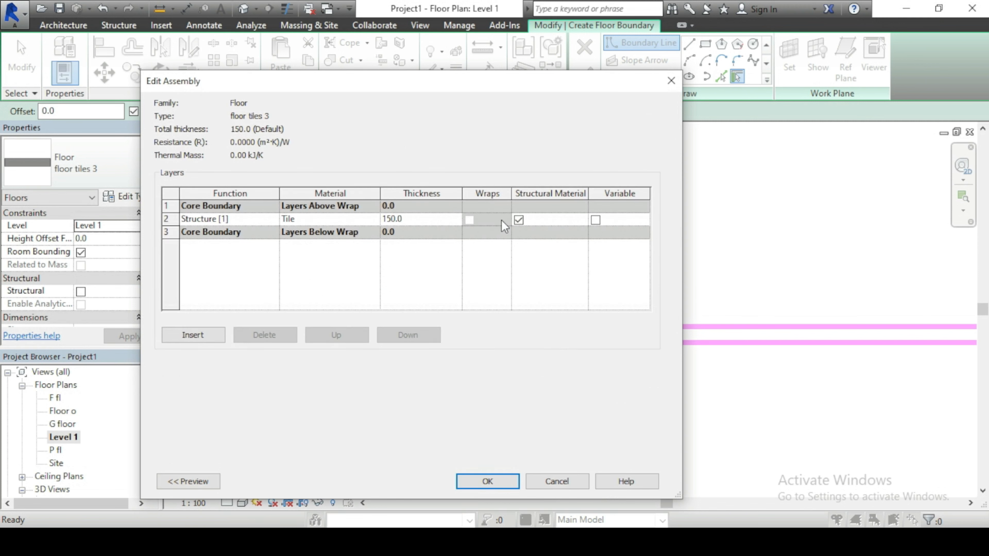
pyautogui.click(415, 215)
pyautogui.write('300')
pyautogui.click(326, 219)
pyautogui.click(500, 482)
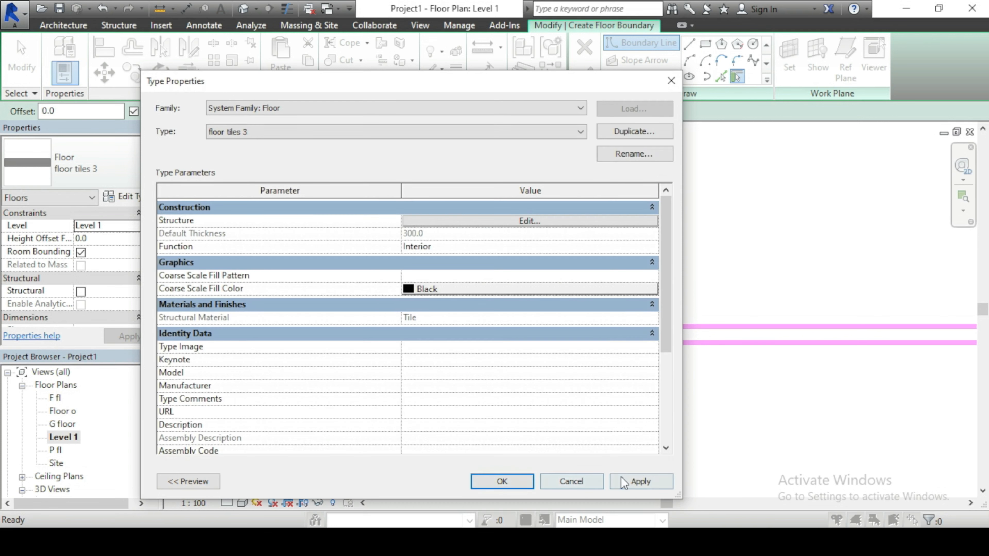
pyautogui.click(623, 482)
pyautogui.click(502, 482)
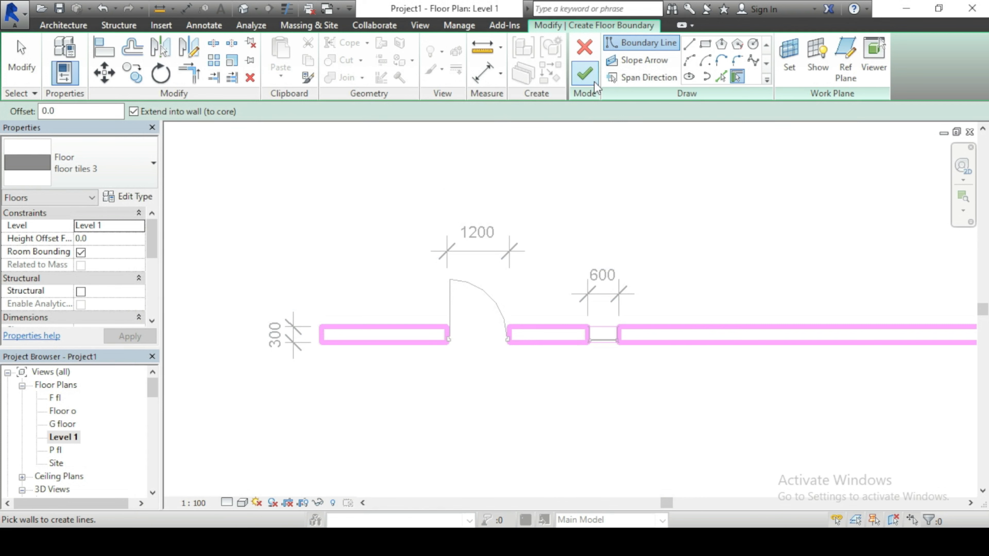
# Try to finish the floor without a boundary, and quit sketching to discard it.
pyautogui.click(584, 73)
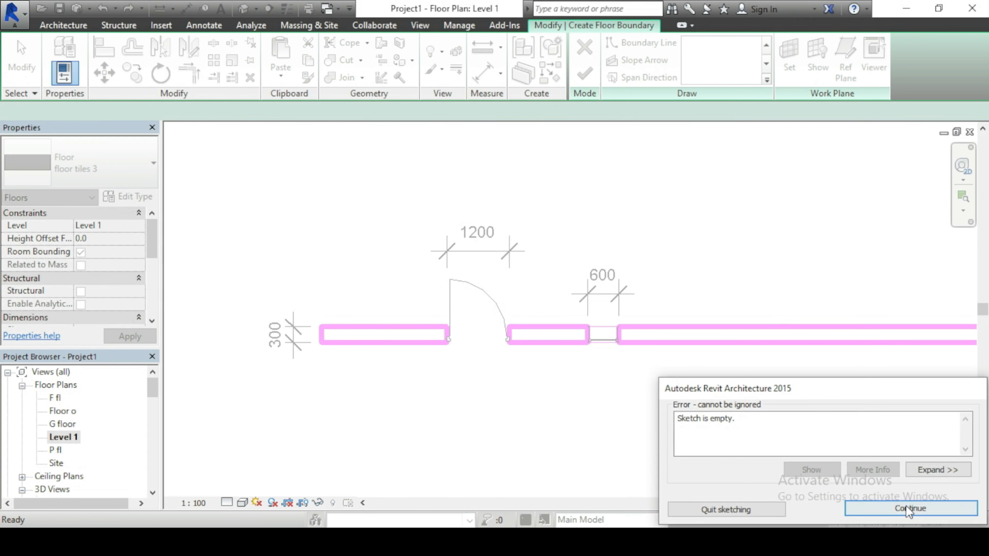
pyautogui.click(769, 509)
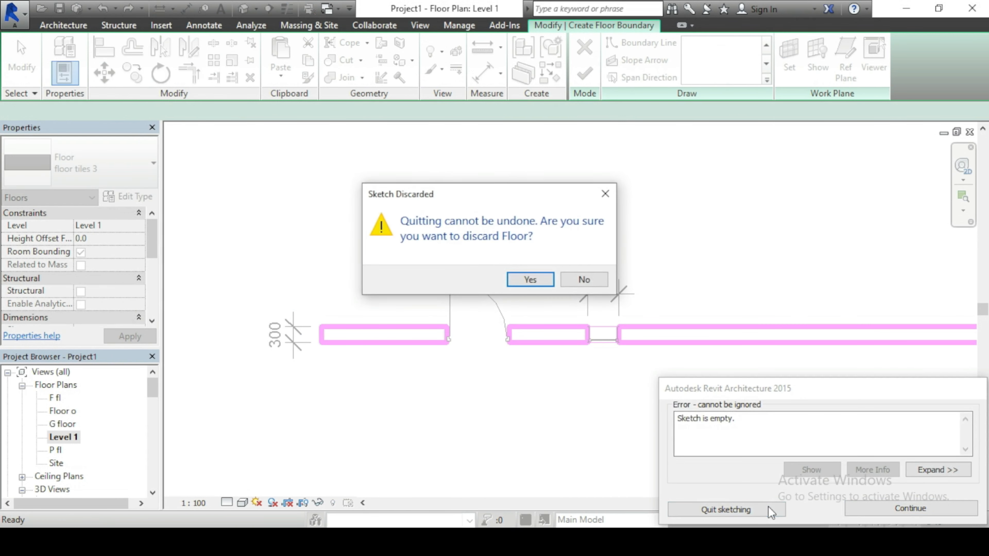
pyautogui.click(530, 280)
pyautogui.scroll(-4, 473, 273)
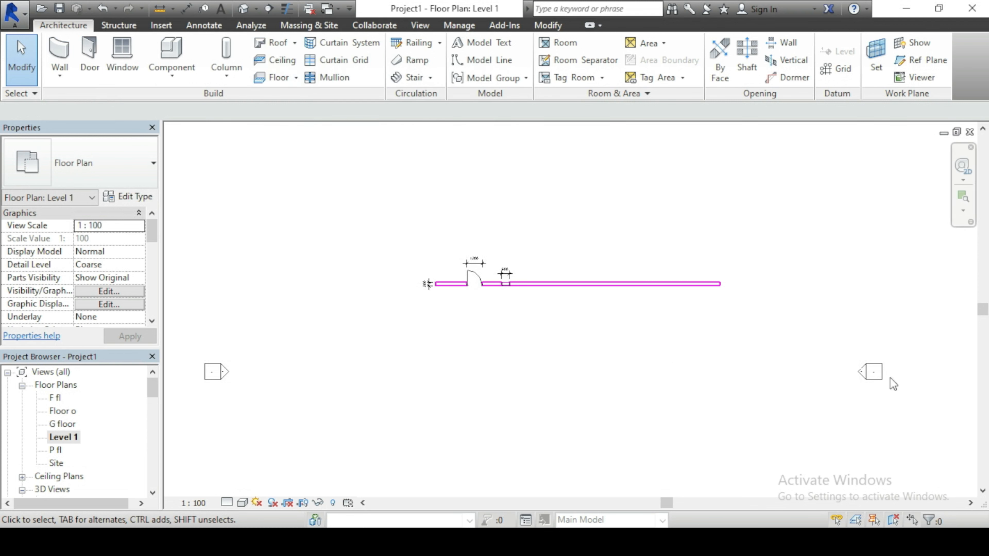
pyautogui.scroll(-1, 433, 376)
pyautogui.scroll(4, 481, 332)
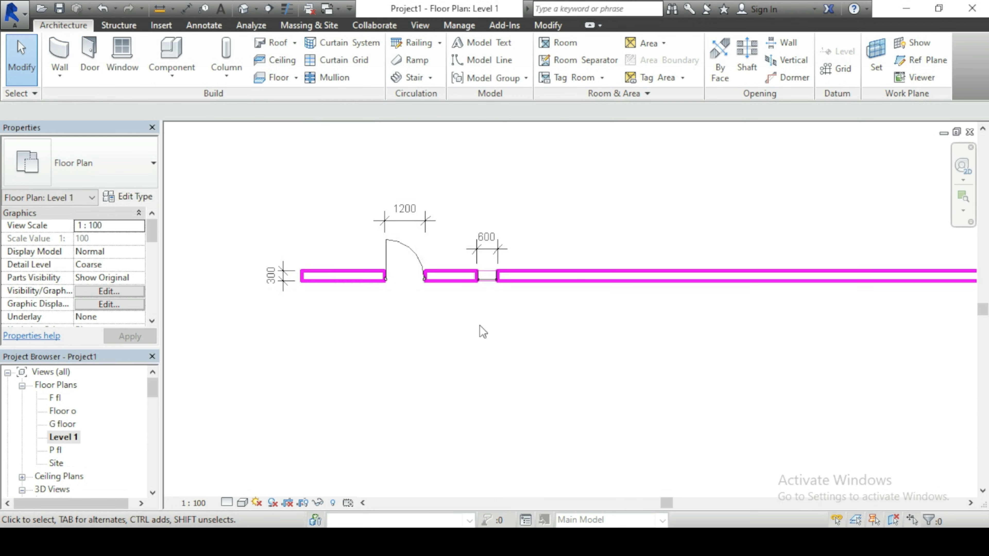
pyautogui.moveTo(530, 346); pyautogui.dragTo(553, 351, button='middle')
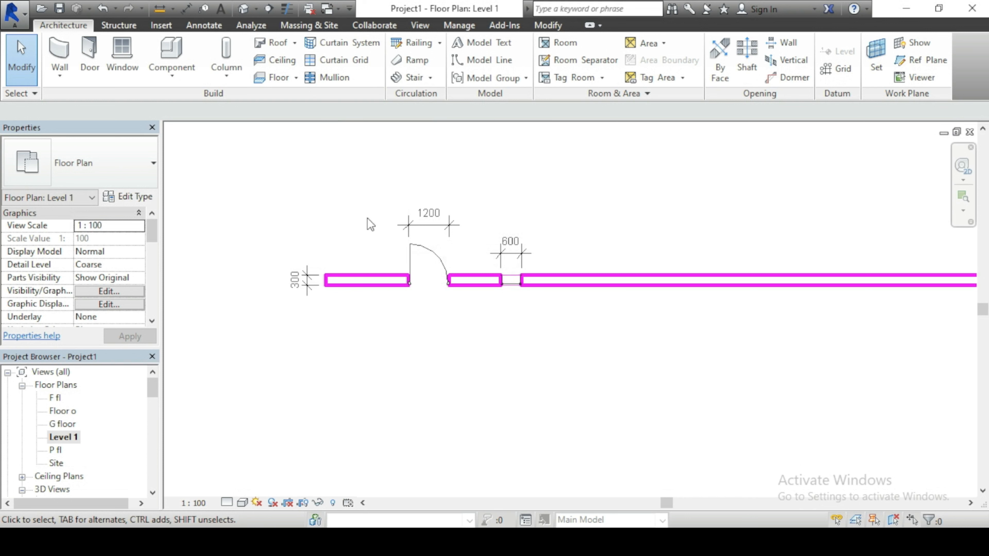
pyautogui.scroll(-3, 331, 284)
pyautogui.scroll(3, 366, 285)
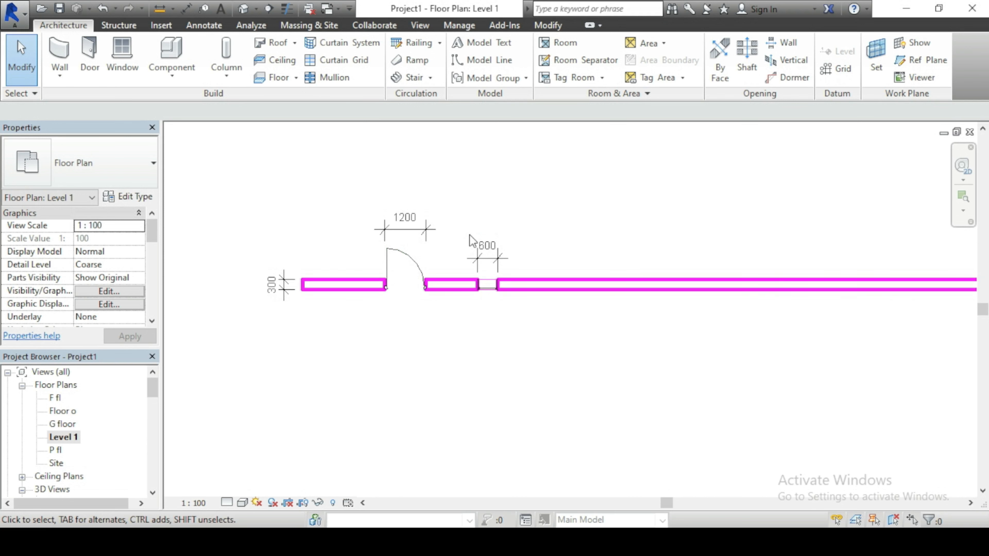
pyautogui.scroll(-3, 505, 237)
pyautogui.scroll(4, 517, 234)
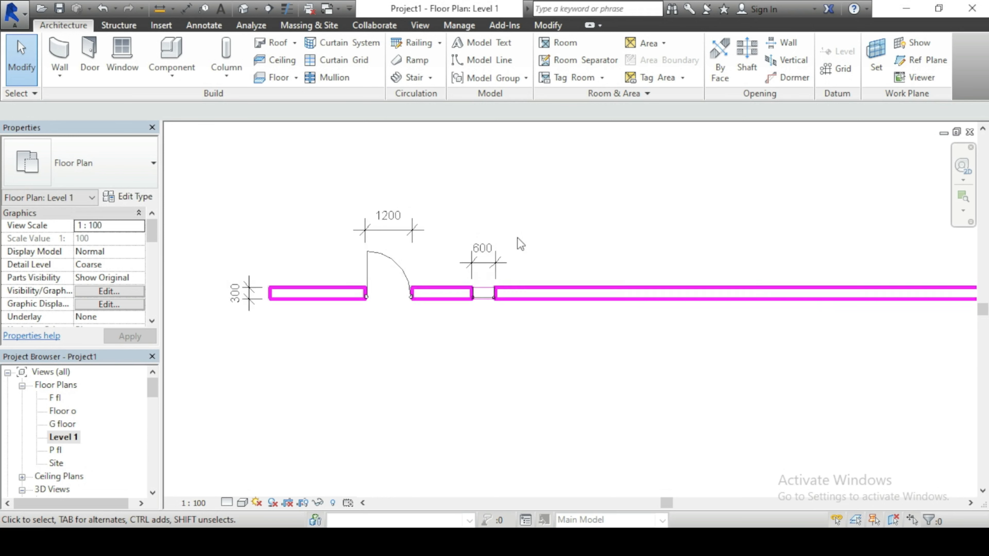
pyautogui.scroll(-2, 502, 326)
pyautogui.scroll(3, 469, 332)
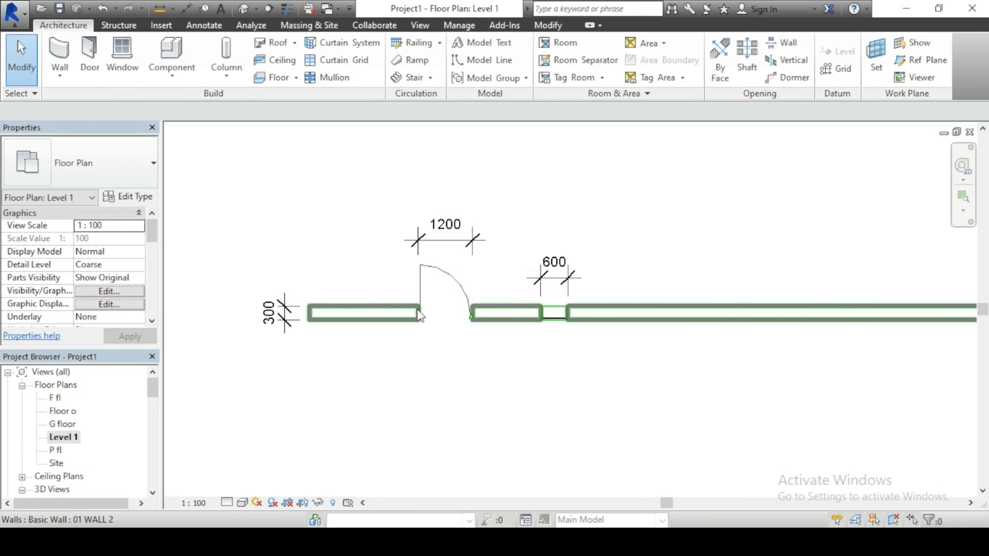
# Examine the Level 1 floor plan's view properties, from the graphics settings through identity data to the extents.
pyautogui.click(72, 438)
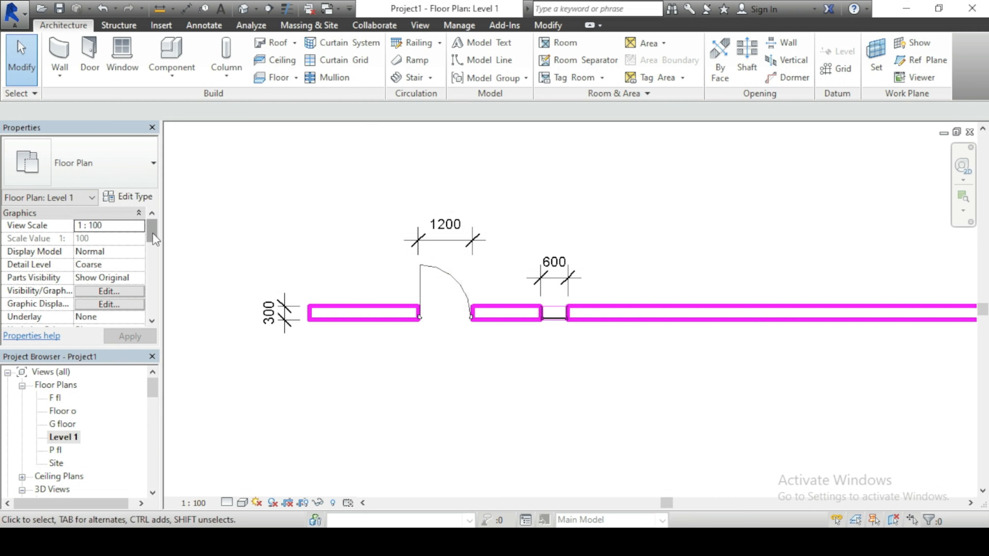
pyautogui.moveTo(153, 234); pyautogui.dragTo(145, 297)
pyautogui.scroll(10, 28, 297)
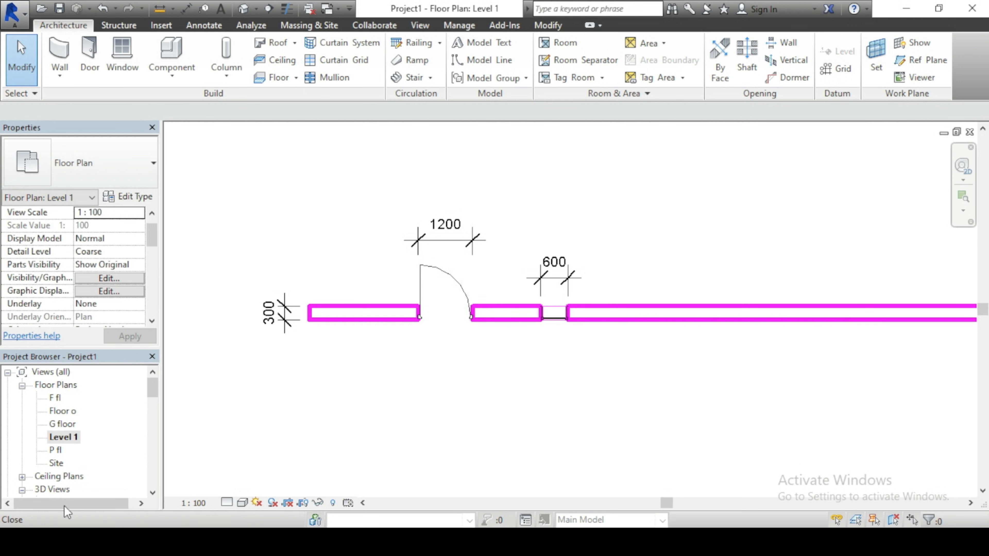
pyautogui.scroll(-5, 110, 278)
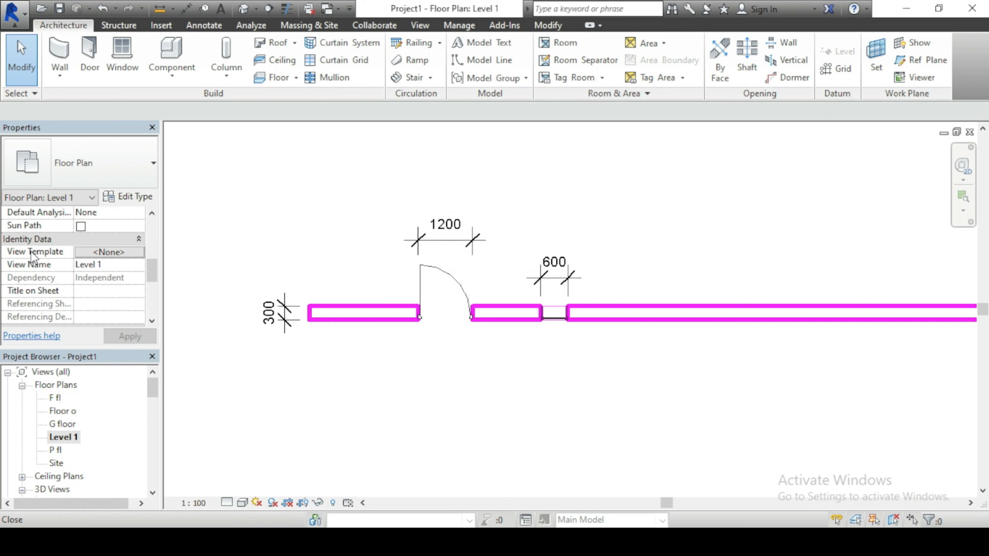
pyautogui.scroll(-3, 33, 262)
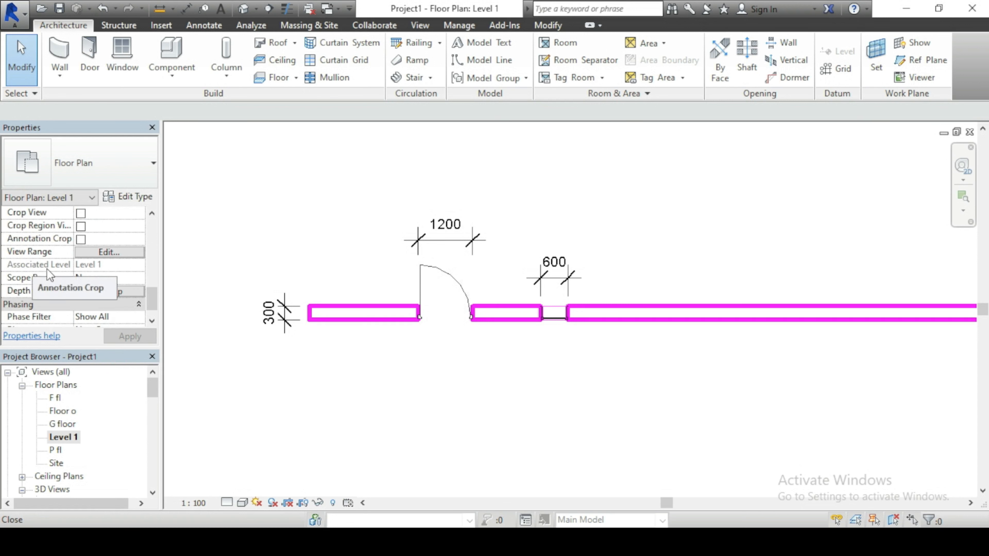
pyautogui.scroll(3, 48, 273)
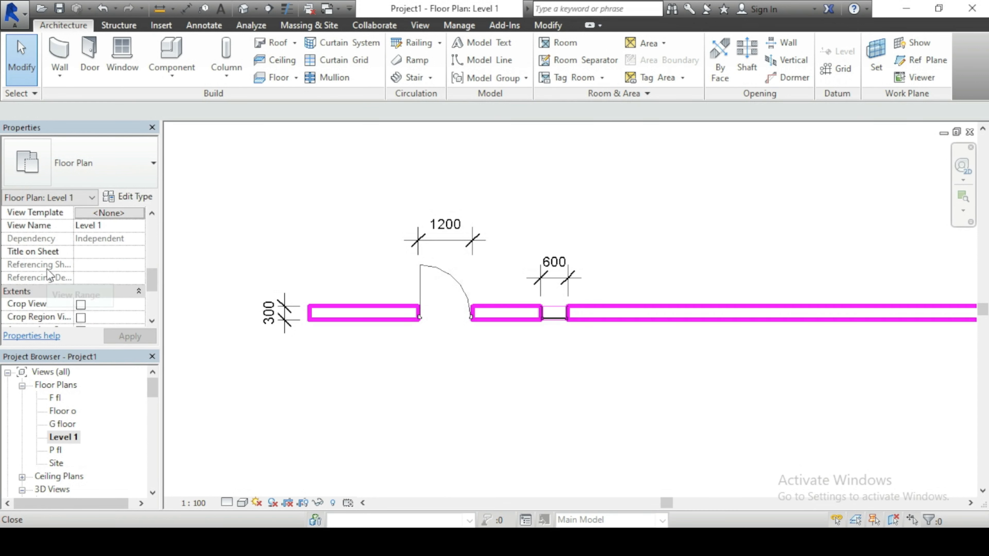
pyautogui.scroll(1, 47, 273)
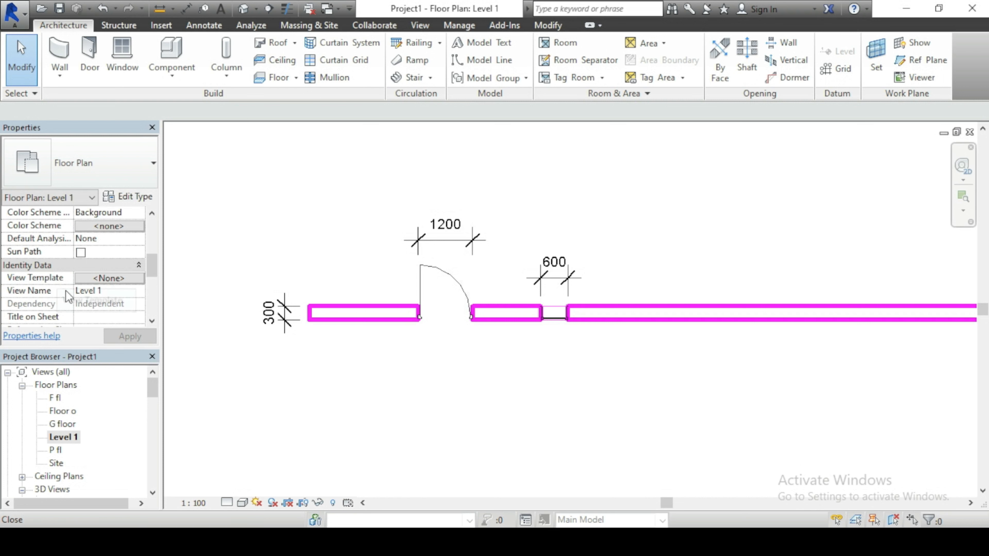
pyautogui.scroll(3, 66, 291)
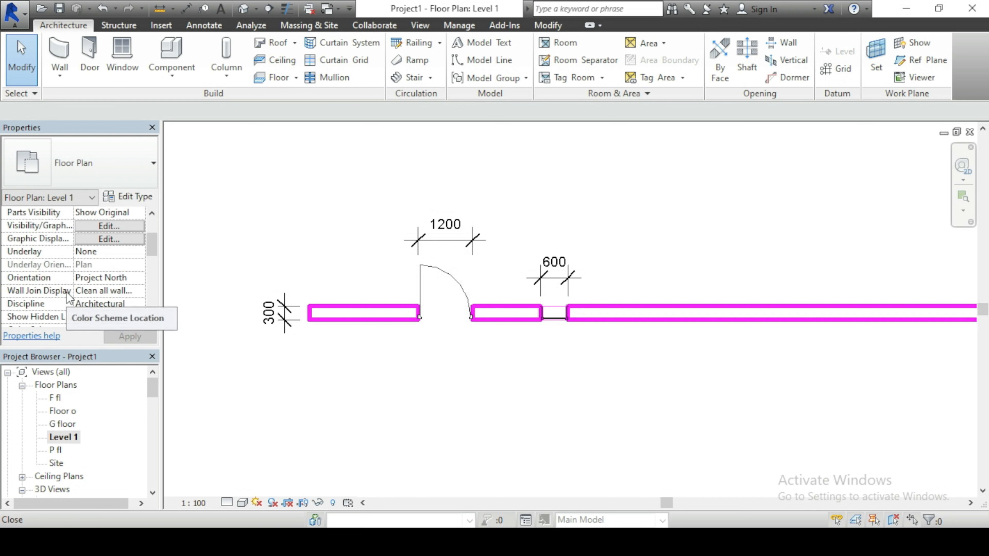
pyautogui.scroll(2, 66, 291)
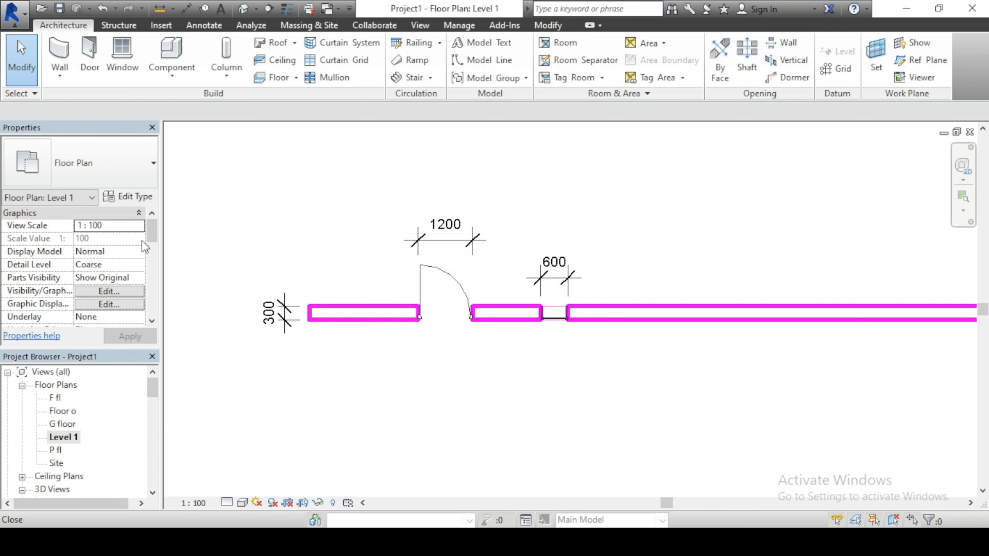
pyautogui.moveTo(152, 230); pyautogui.dragTo(151, 294)
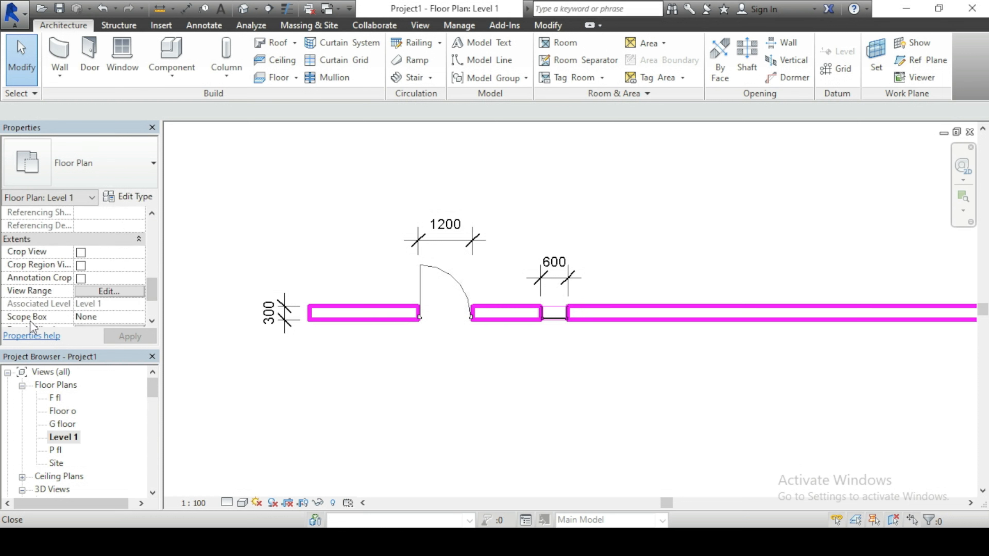
# Review the Level 1 view properties from graphics to phasing, and examine the top and cut plane offsets in its View Range.
pyautogui.scroll(5, 31, 291)
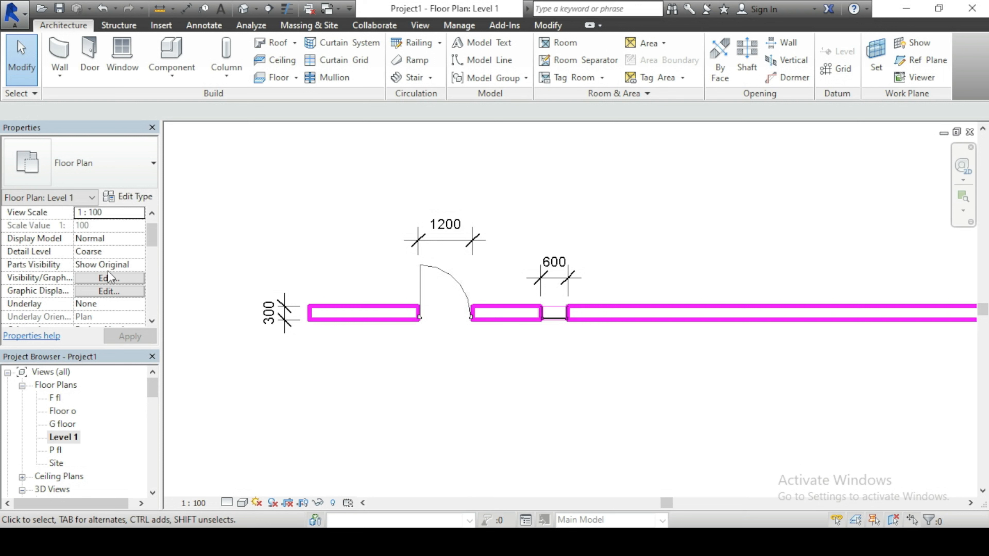
pyautogui.scroll(1, 137, 268)
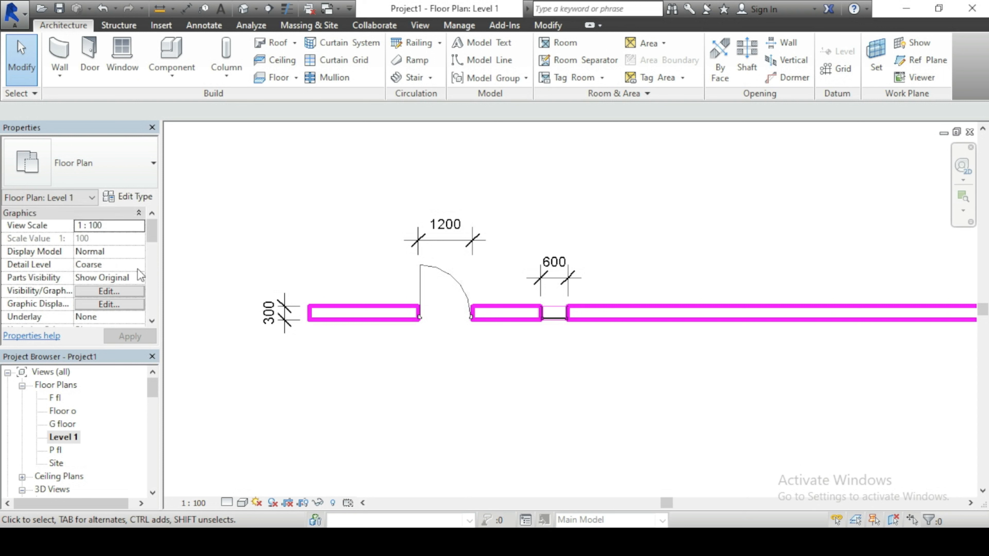
pyautogui.scroll(-6, 137, 269)
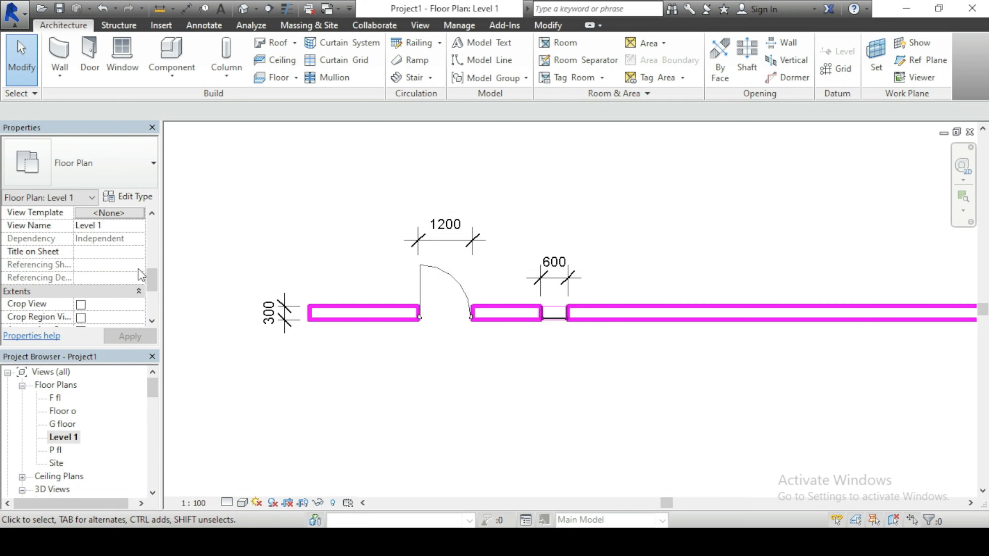
pyautogui.scroll(-1, 140, 275)
pyautogui.scroll(-1, 141, 275)
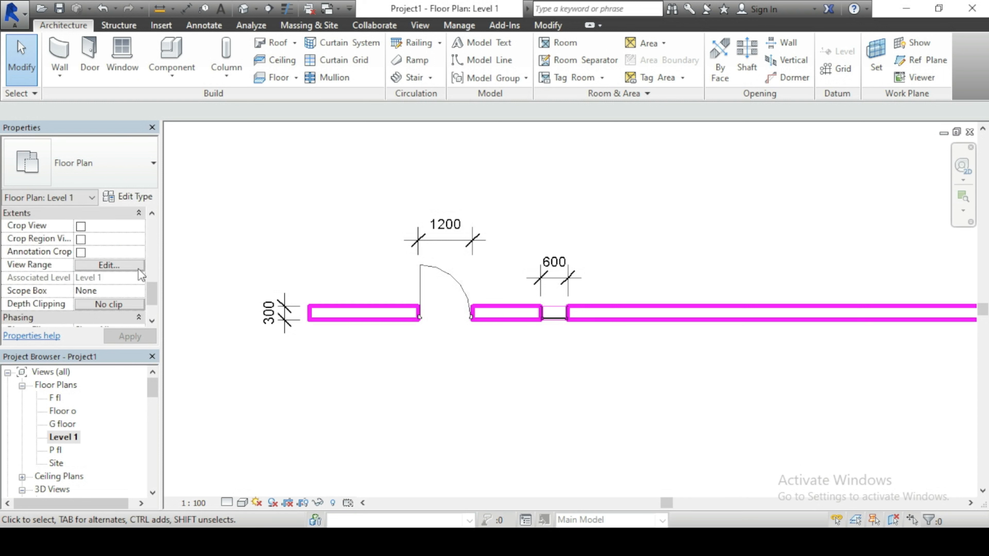
pyautogui.scroll(-2, 139, 269)
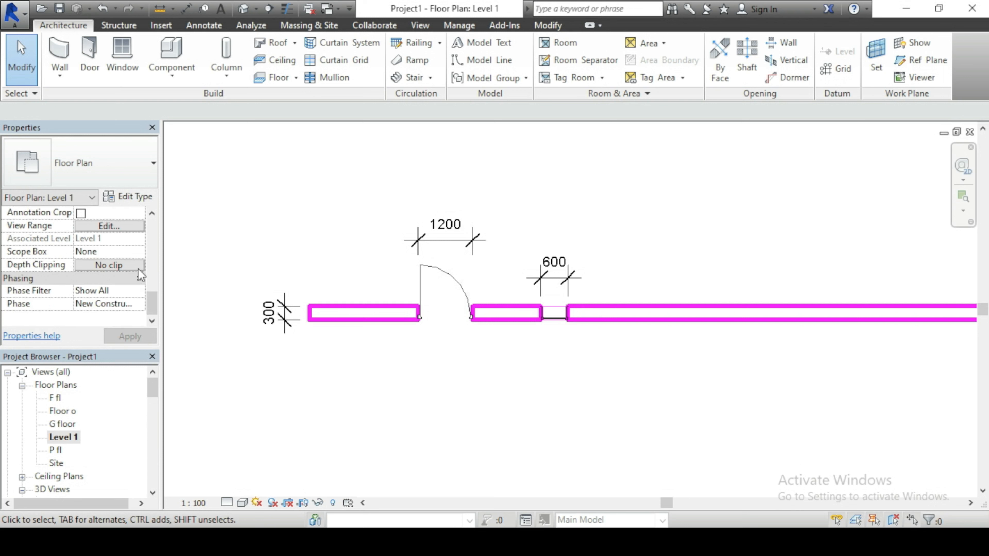
pyautogui.click(109, 226)
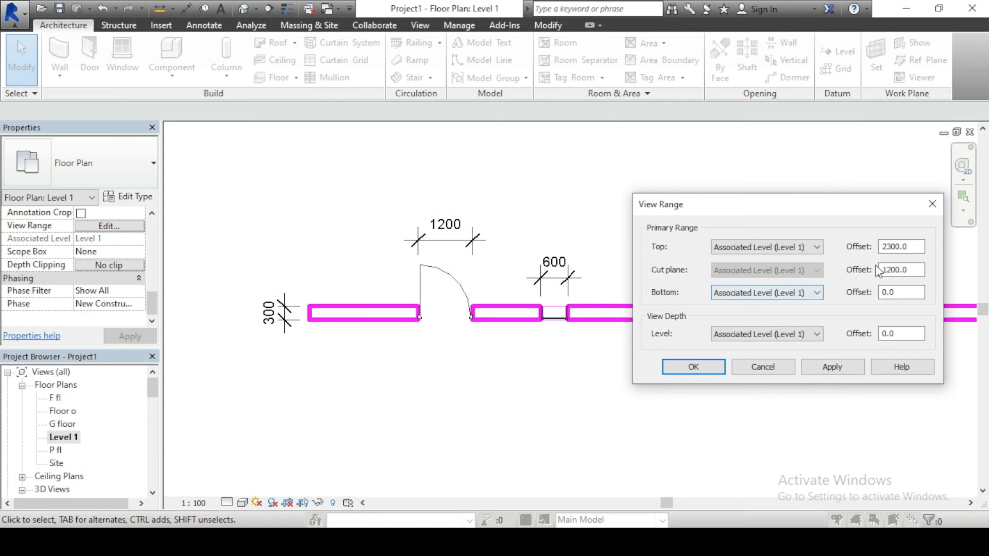
pyautogui.click(912, 247)
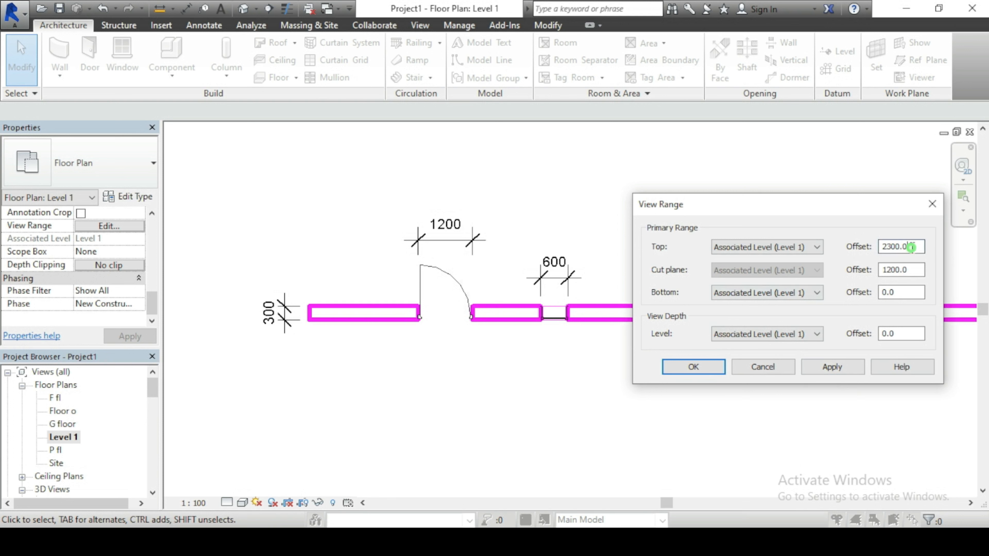
pyautogui.press('Tab')
pyautogui.click(918, 271)
pyautogui.doubleClick(916, 273)
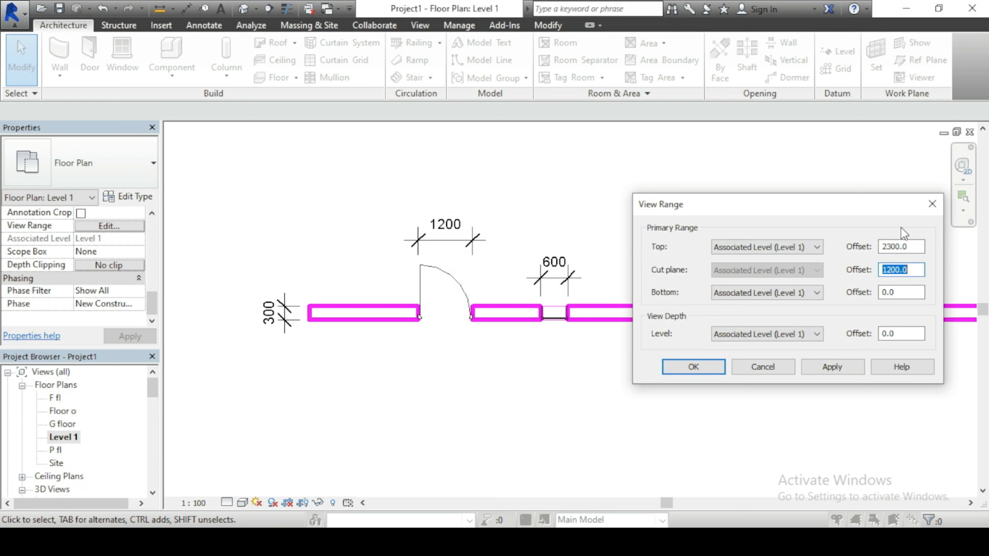
pyautogui.doubleClick(920, 247)
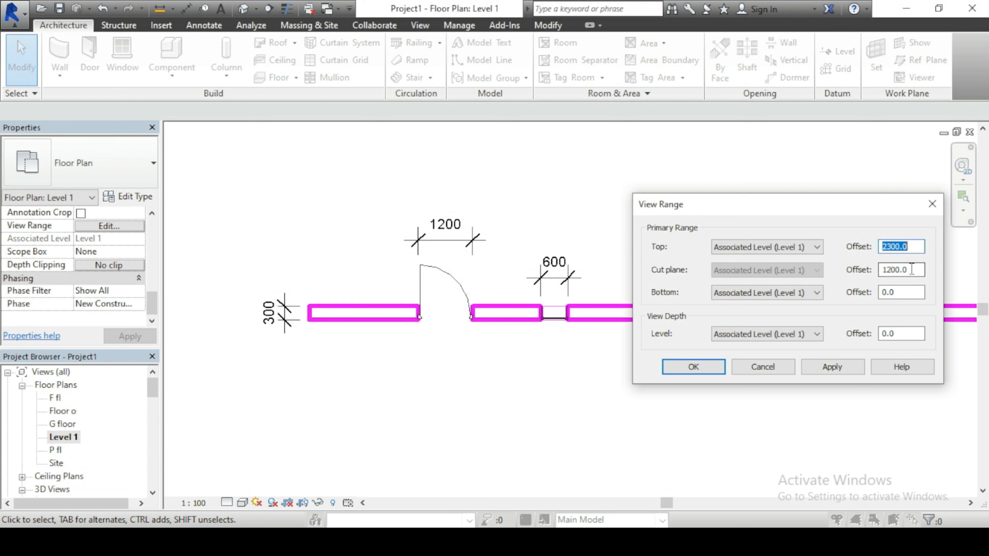
# Set the Level 1 view range's cut plane offset to 1800 and apply it.
pyautogui.doubleClick(903, 269)
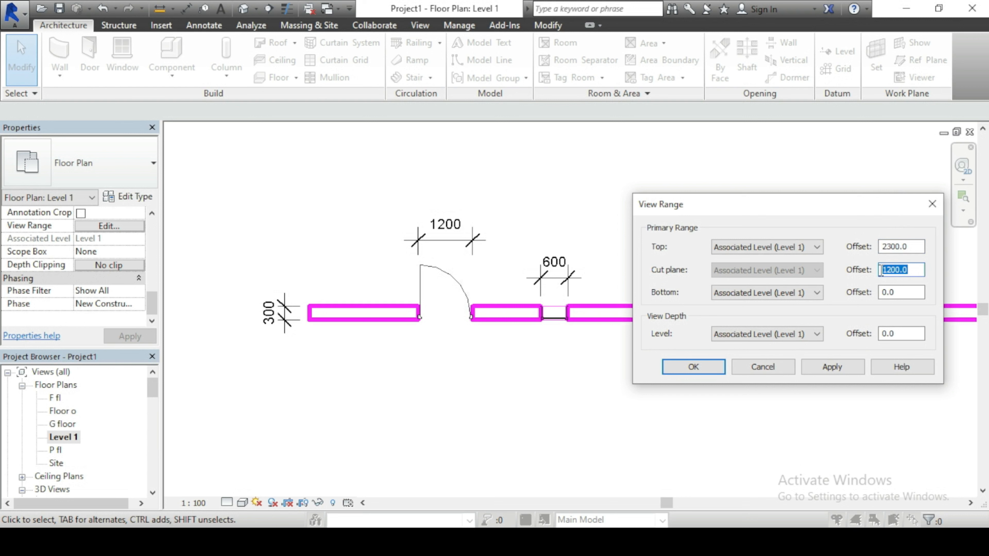
pyautogui.write('1')
pyautogui.click(829, 367)
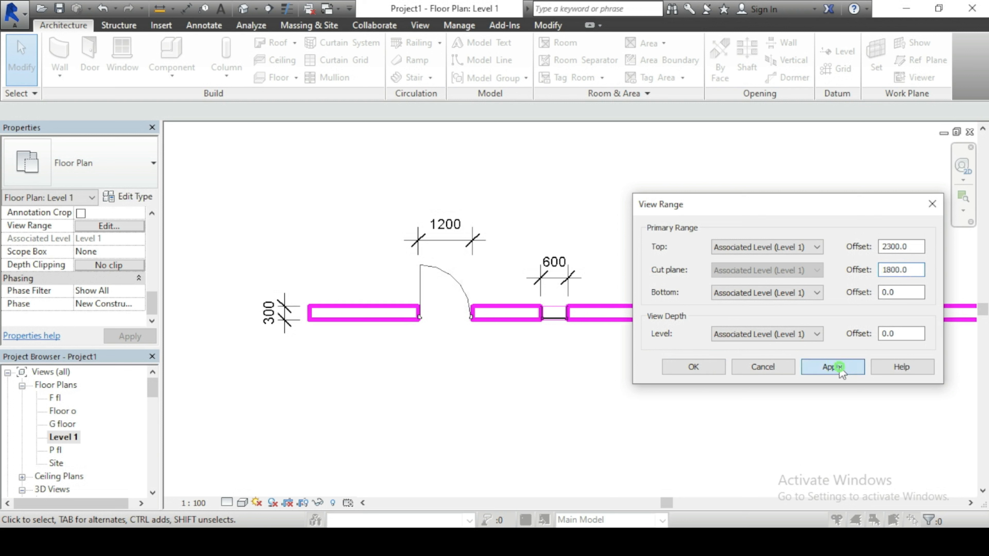
pyautogui.click(708, 367)
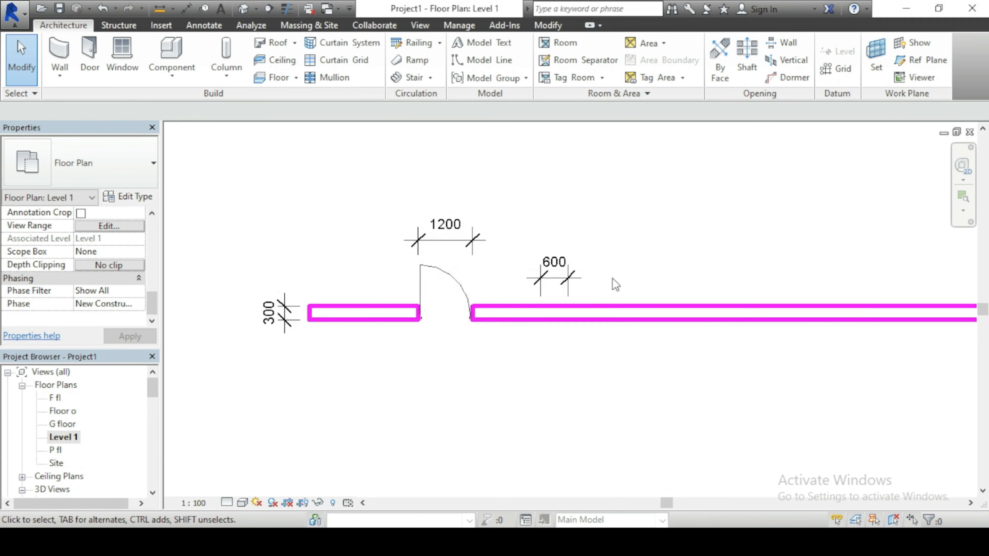
# Select the wall at the 600 mm window location to check how it is shown in plan, and clear the selection.
pyautogui.click(556, 312)
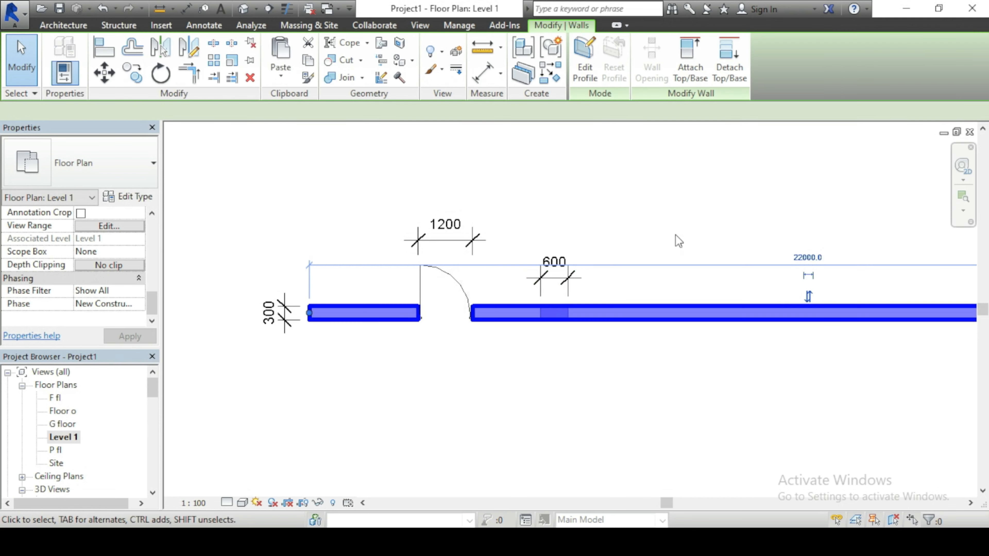
pyautogui.press('Escape')
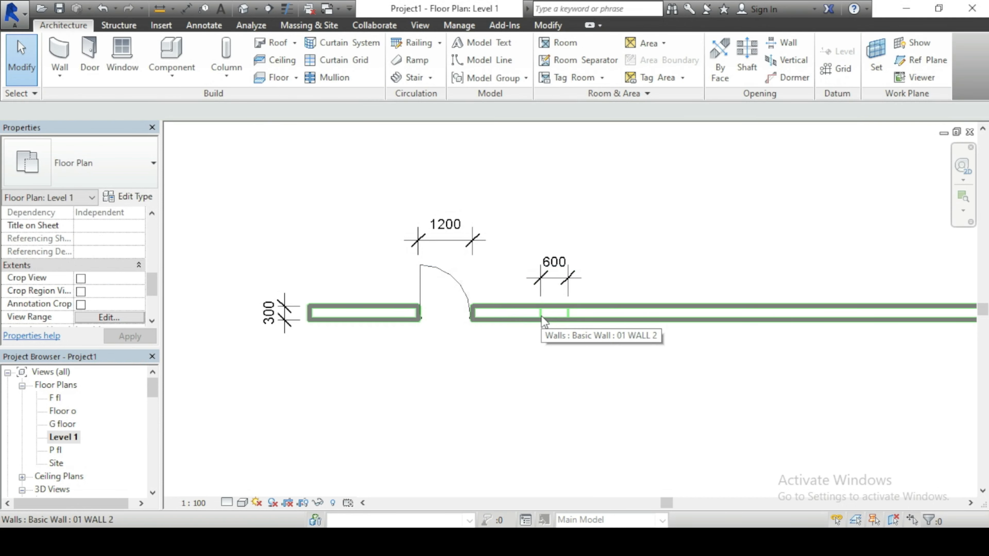
pyautogui.click(645, 241)
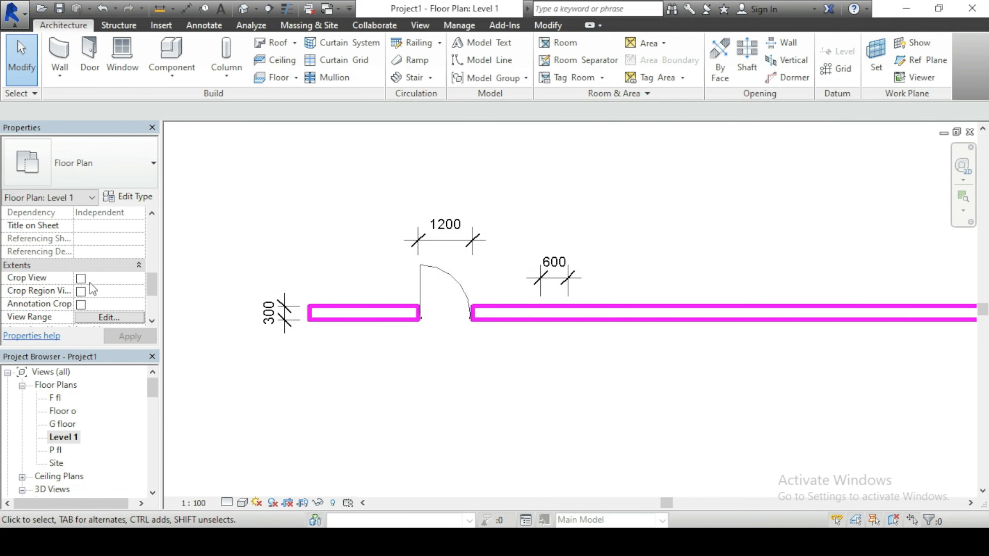
# Set the Level 1 view range's cut plane offset to 1200 and apply it.
pyautogui.scroll(-3, 107, 252)
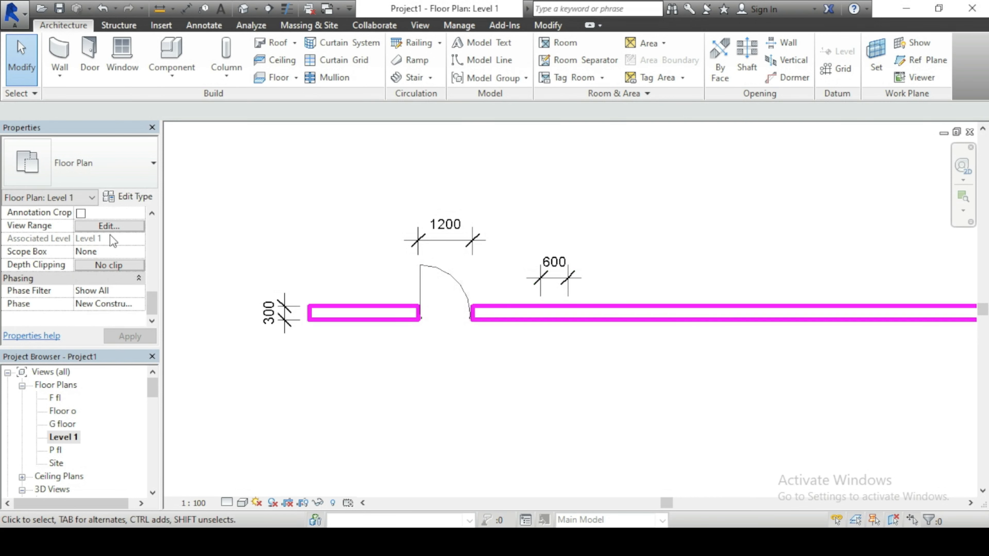
pyautogui.click(110, 228)
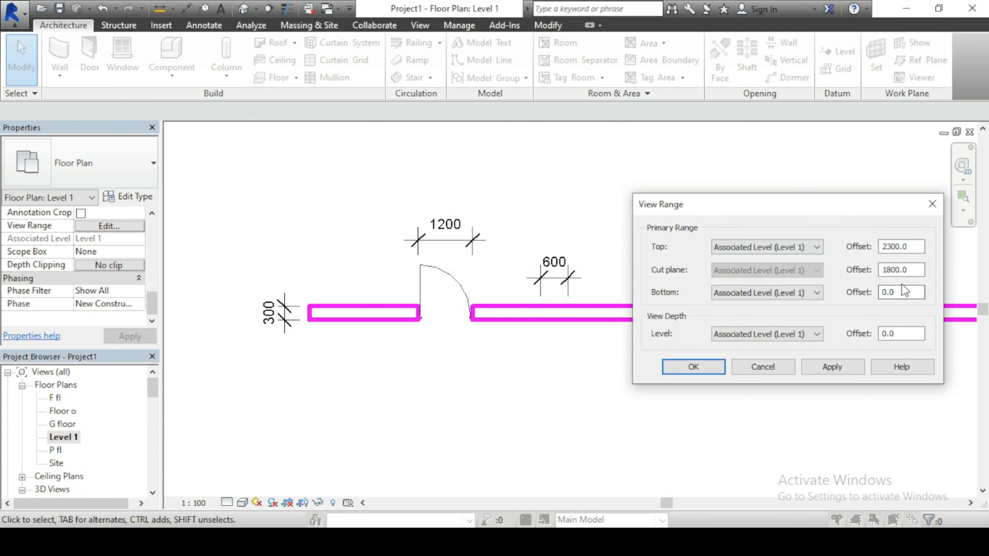
pyautogui.click(912, 270)
pyautogui.doubleClick(912, 270)
pyautogui.write('1200')
pyautogui.click(827, 369)
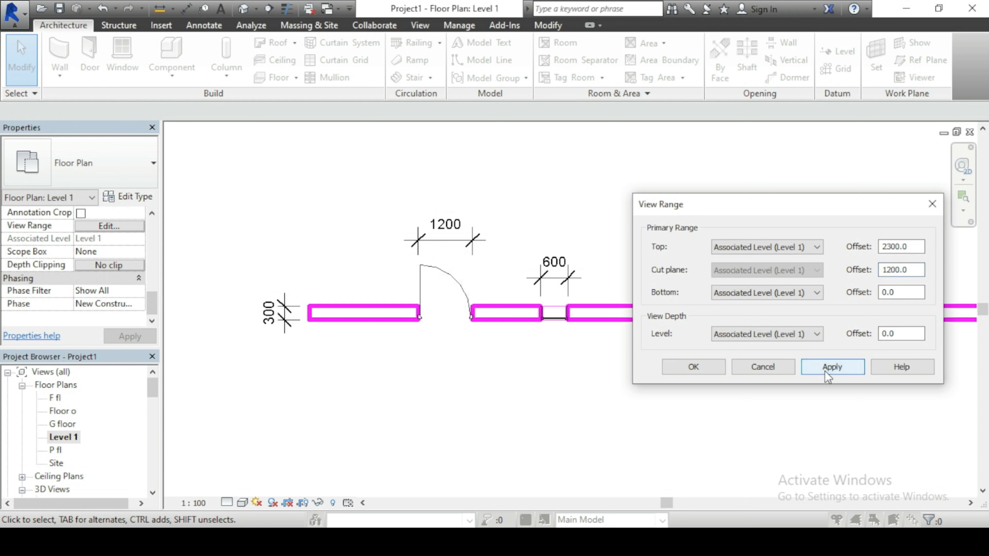
pyautogui.click(694, 367)
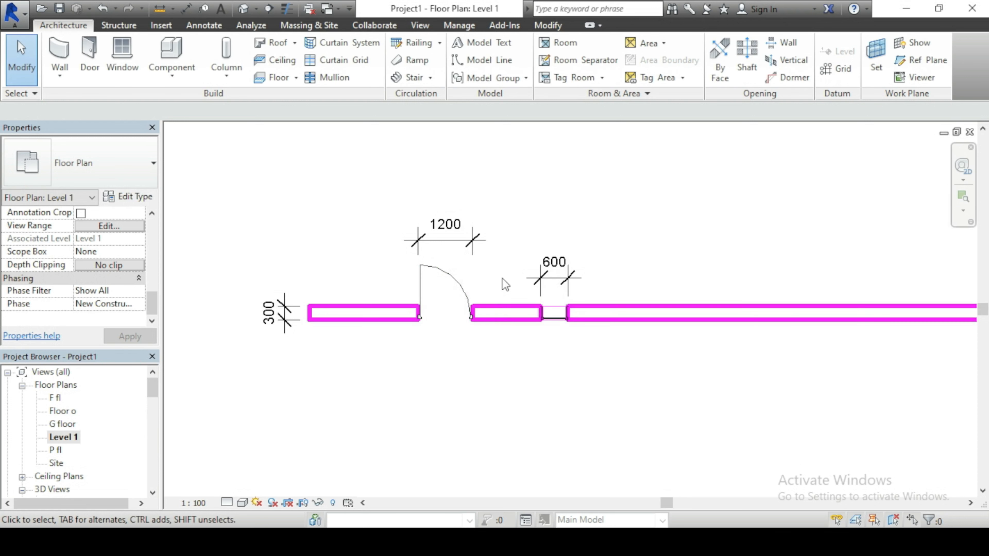
pyautogui.scroll(-3, 382, 328)
pyautogui.scroll(3, 382, 327)
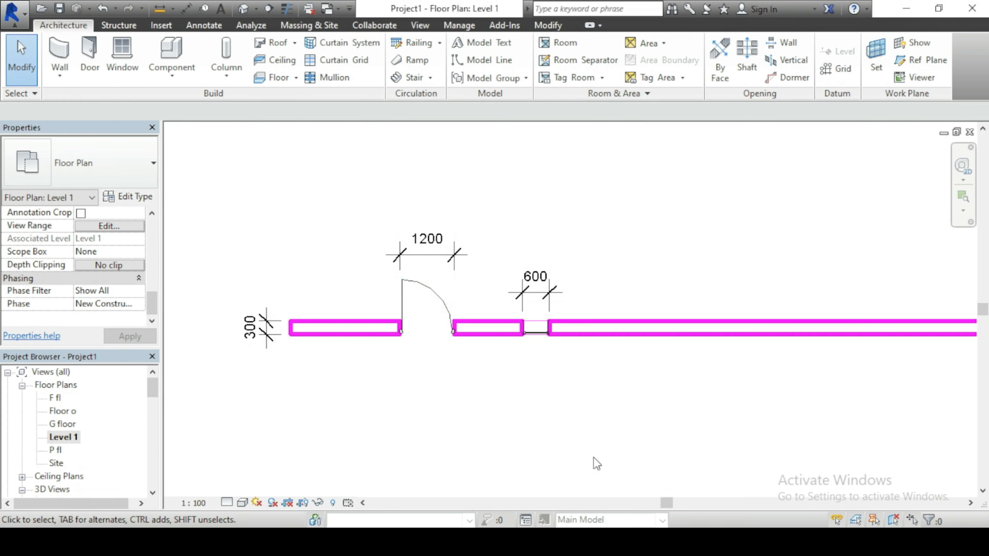
pyautogui.scroll(-3, 437, 370)
pyautogui.scroll(3, 461, 358)
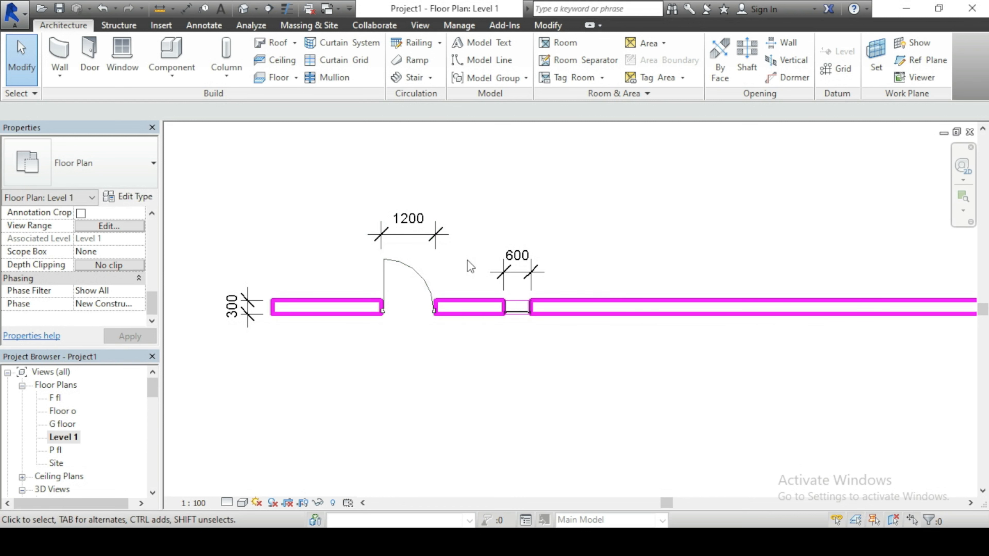
pyautogui.scroll(-1, 80, 433)
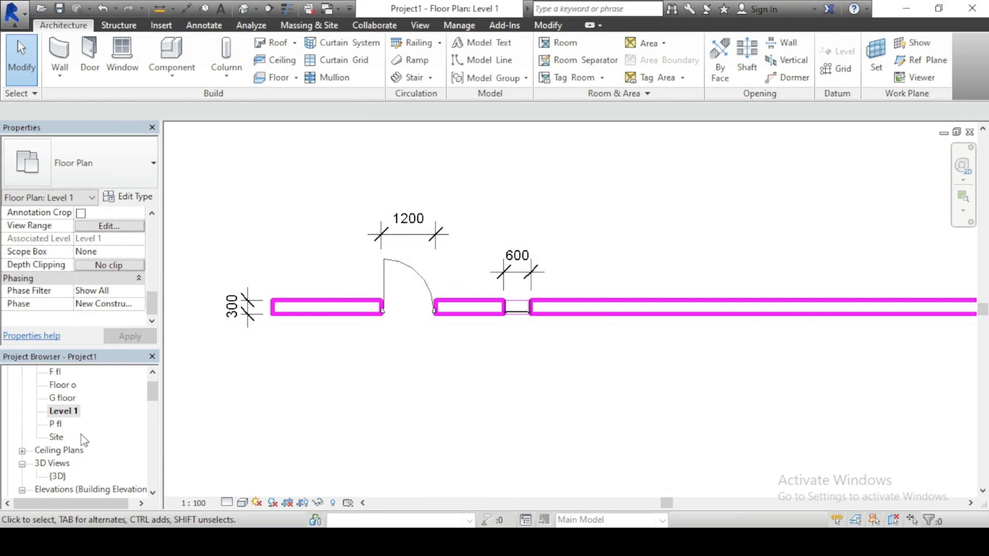
pyautogui.scroll(1, 80, 434)
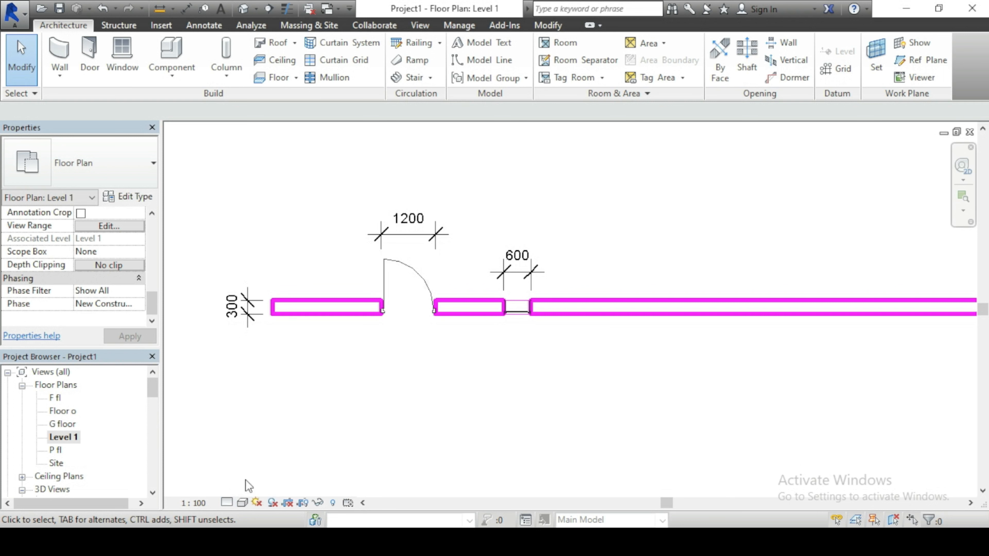
# Switch the plan's detail level between Coarse and Medium to compare how the door is drawn.
pyautogui.click(227, 503)
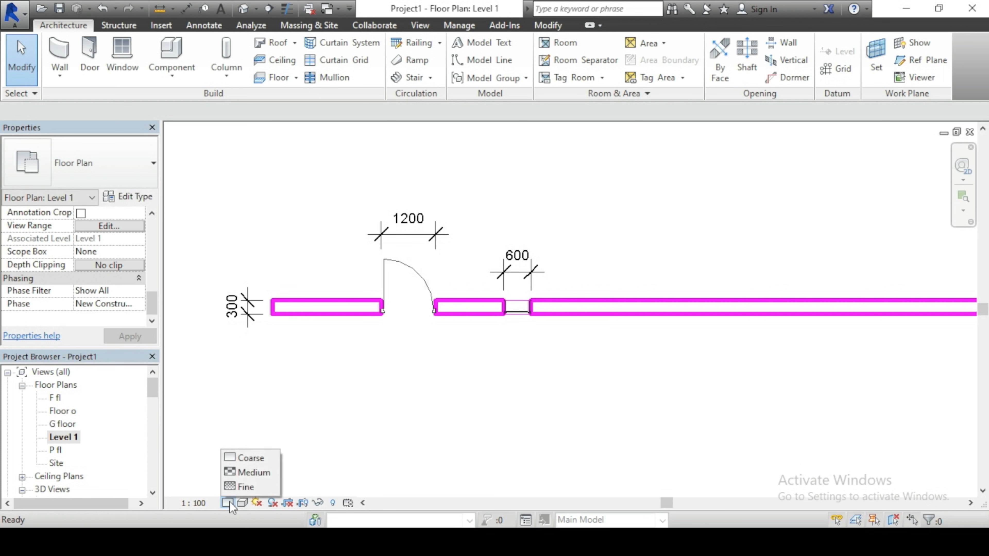
pyautogui.click(241, 463)
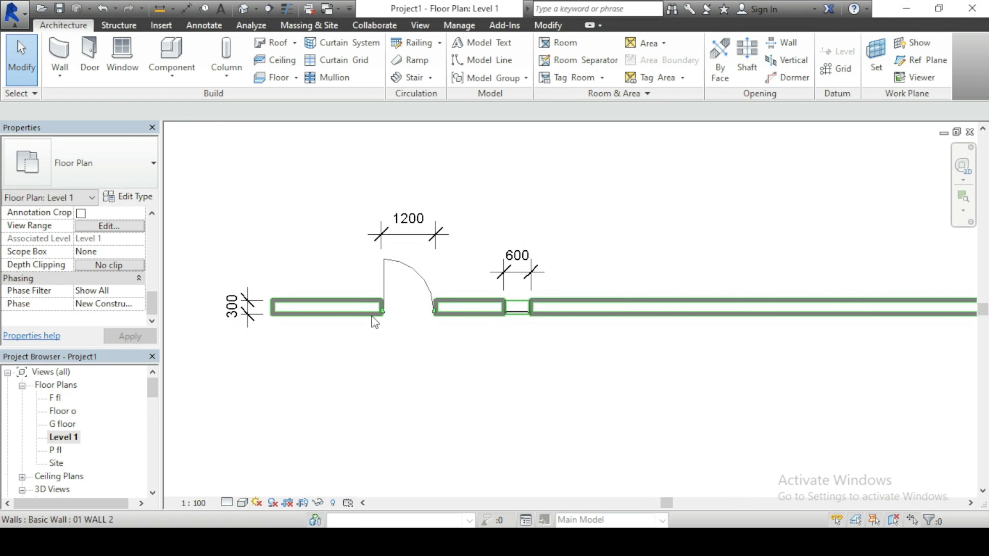
pyautogui.click(226, 503)
pyautogui.click(242, 472)
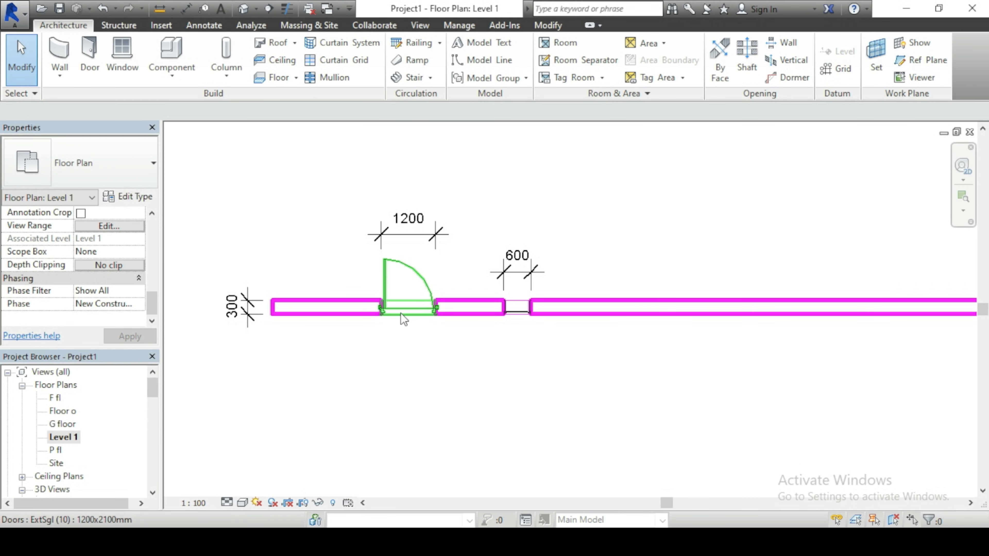
pyautogui.click(227, 503)
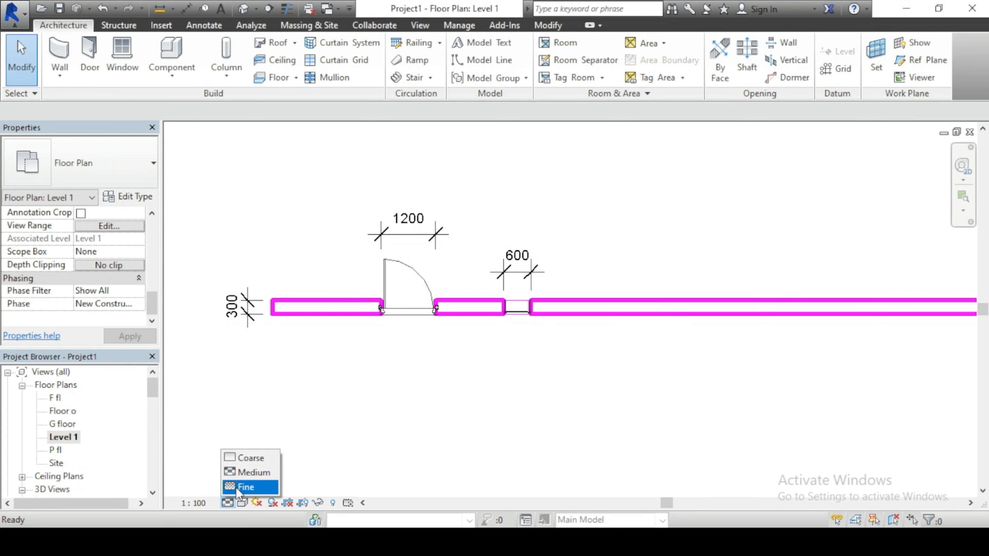
pyautogui.click(246, 458)
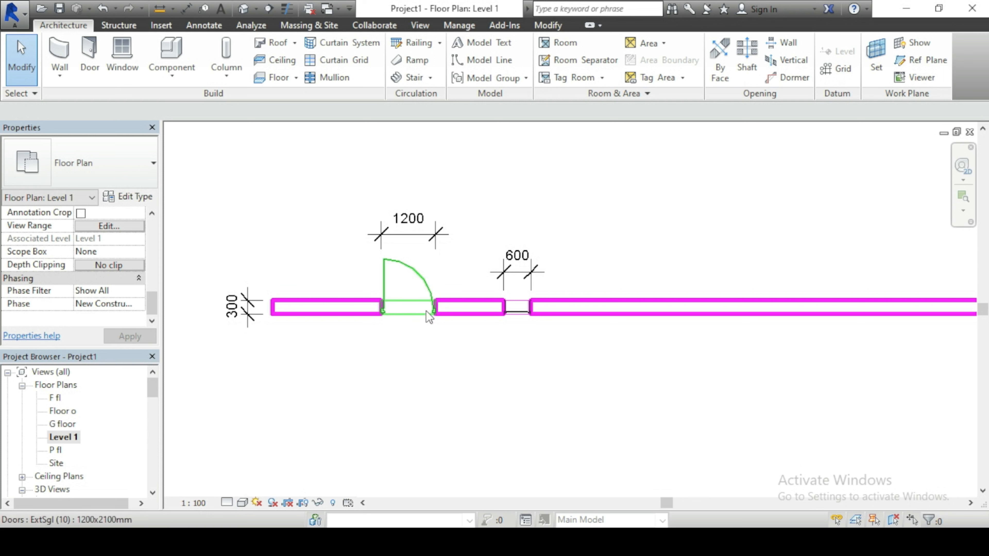
pyautogui.click(227, 503)
pyautogui.click(241, 472)
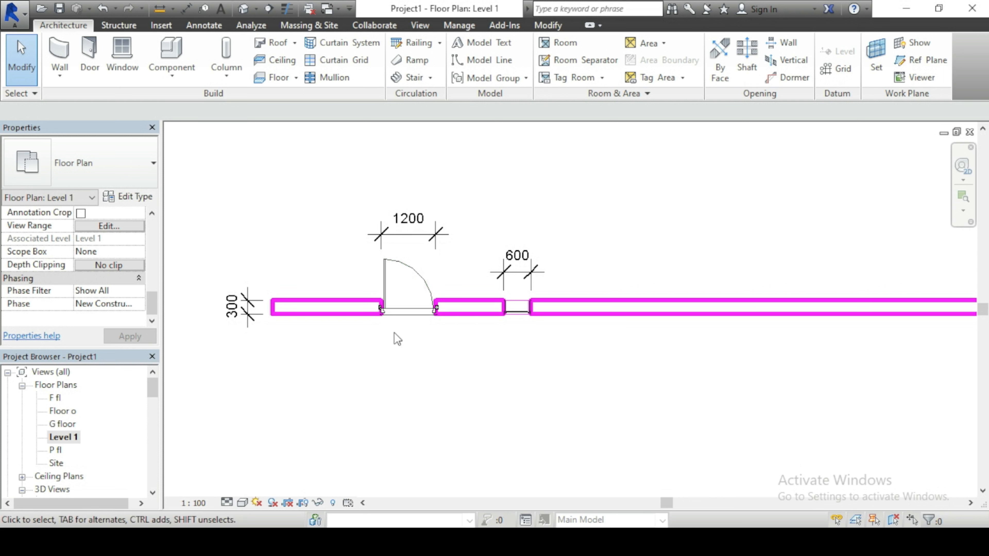
# Set the plan's detail level to Fine and inspect the wall and the door frame up close.
pyautogui.click(227, 504)
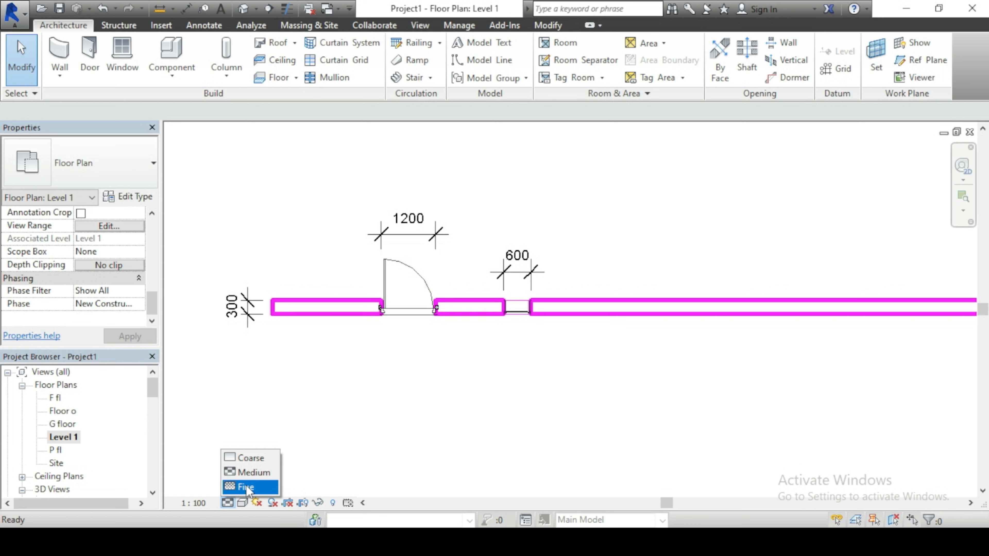
pyautogui.click(245, 486)
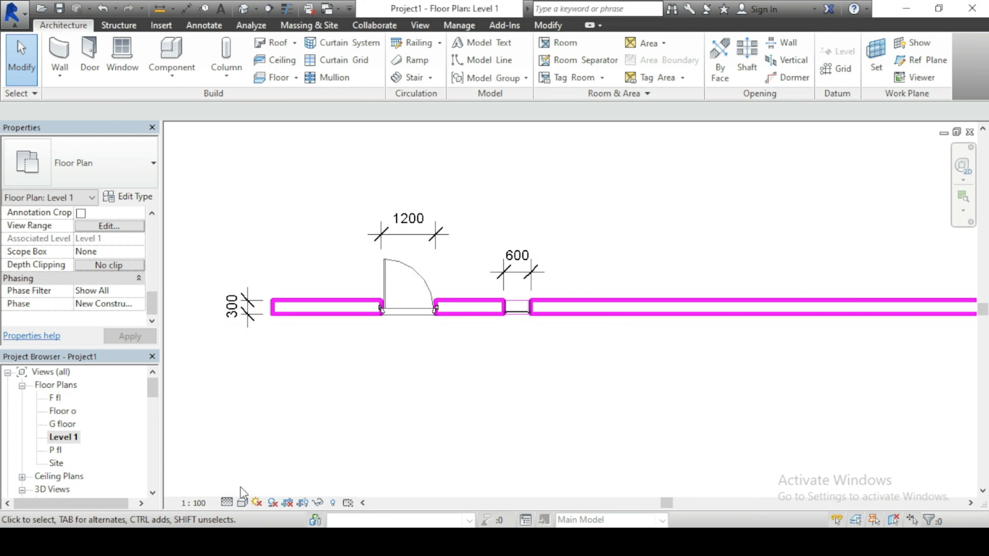
pyautogui.scroll(3, 291, 279)
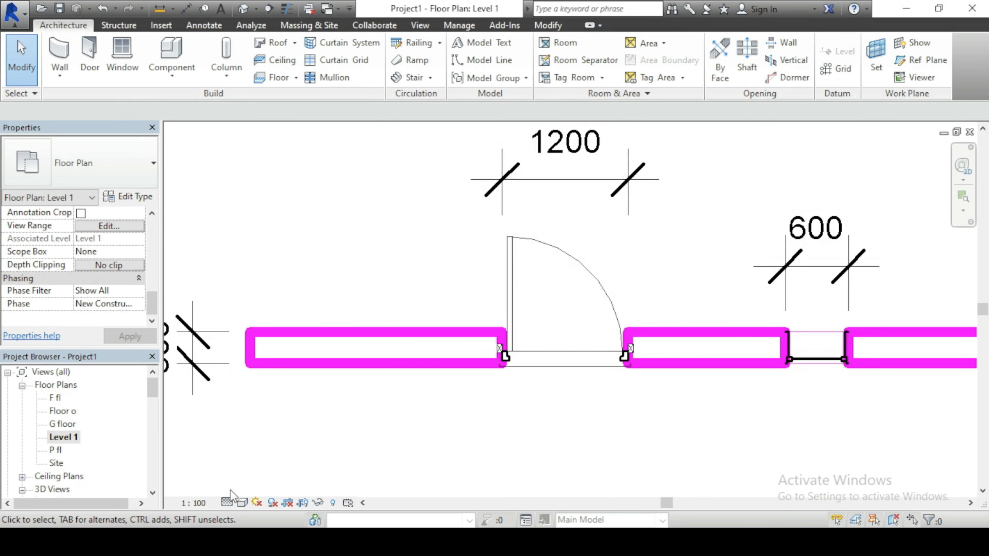
pyautogui.scroll(3, 334, 317)
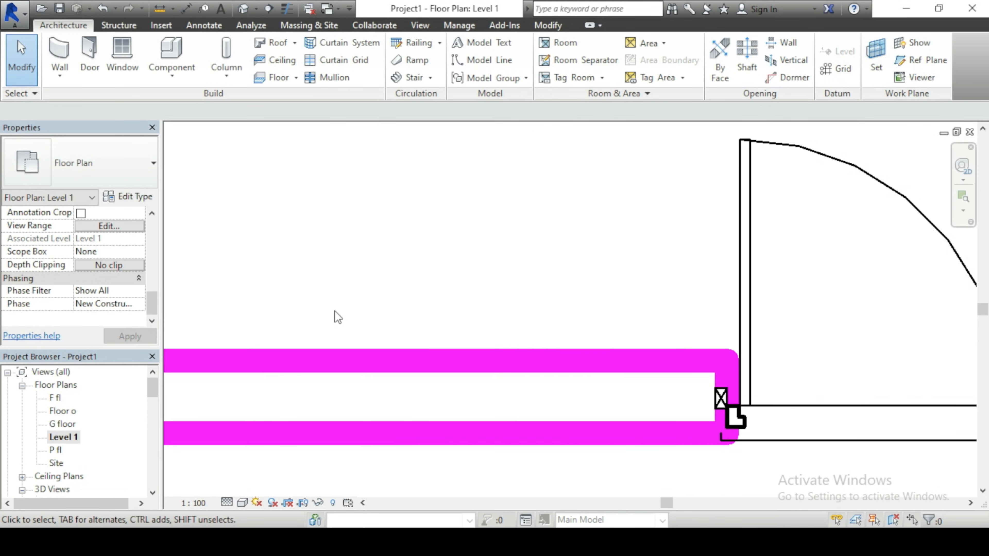
pyautogui.scroll(-4, 335, 316)
pyautogui.scroll(2, 408, 339)
pyautogui.scroll(-3, 410, 340)
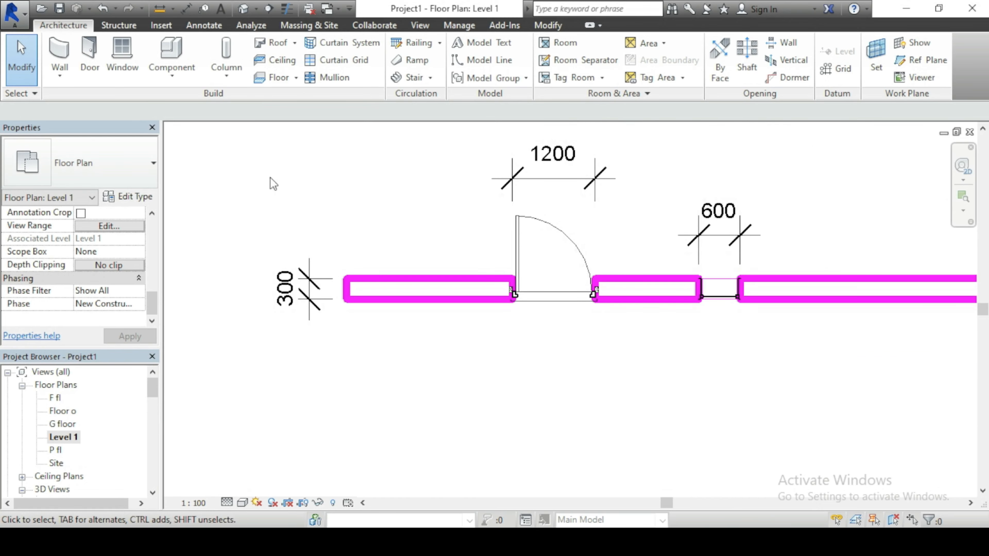
# Give the cabinet material in wall type 01 WALL 2 a Brickwork cut pattern and apply the change to the type.
pyautogui.click(397, 278)
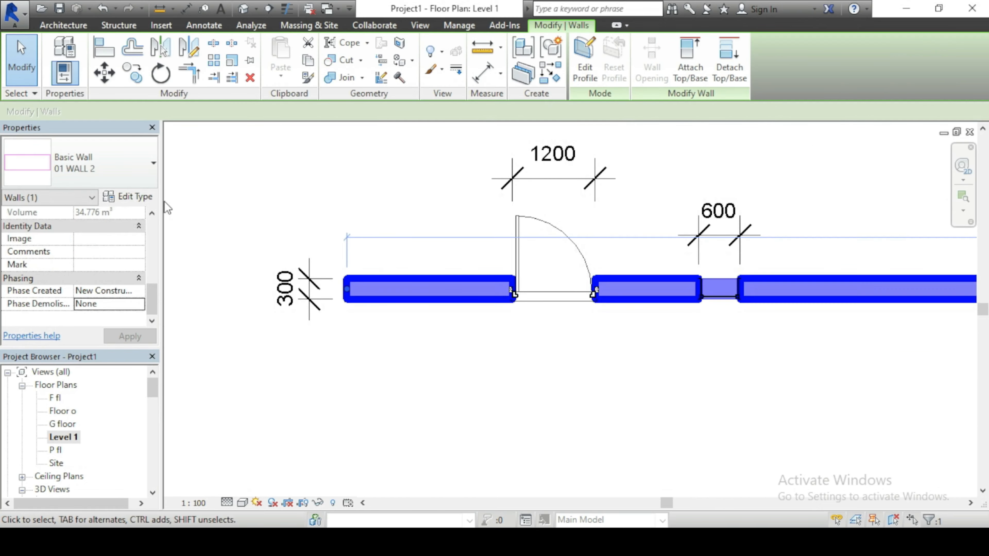
pyautogui.click(129, 198)
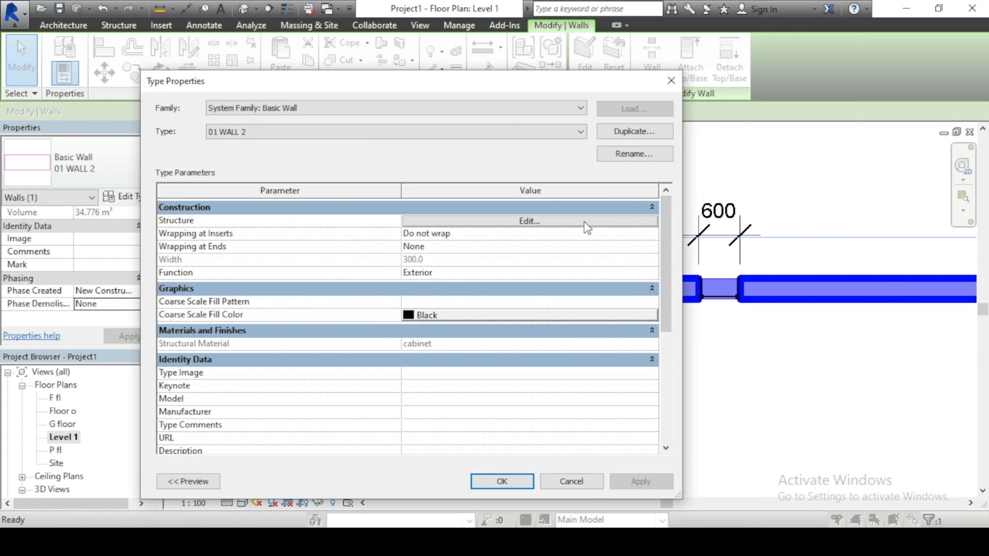
pyautogui.click(584, 222)
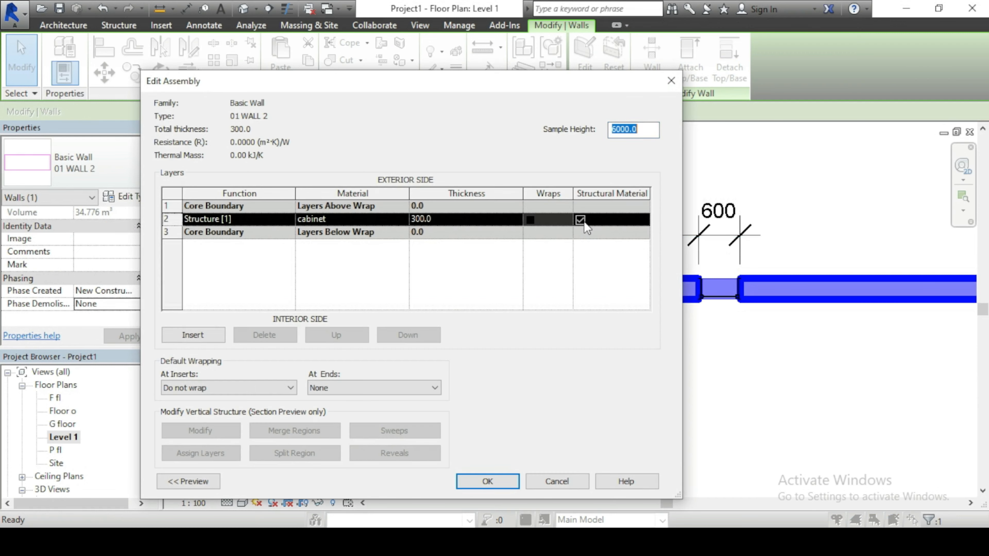
pyautogui.click(404, 221)
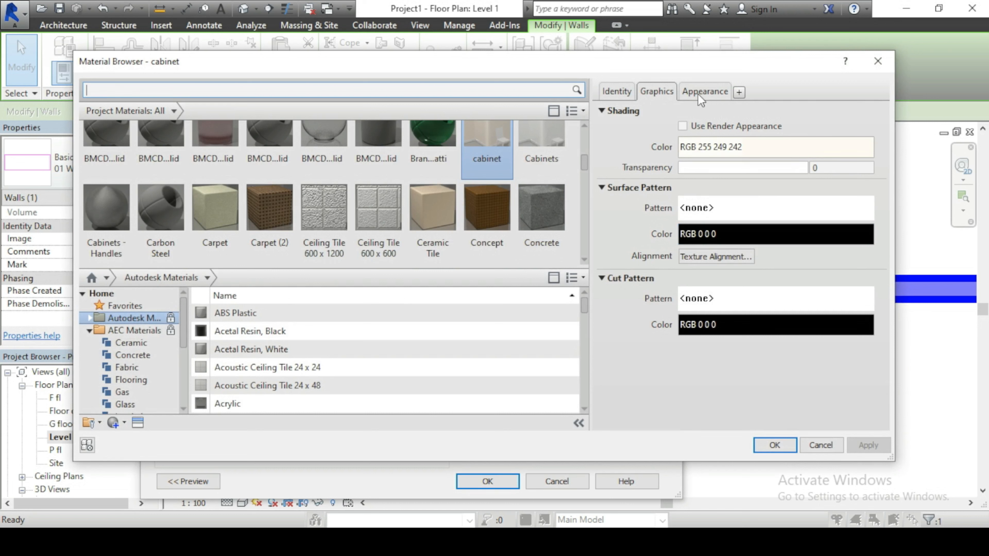
pyautogui.click(699, 299)
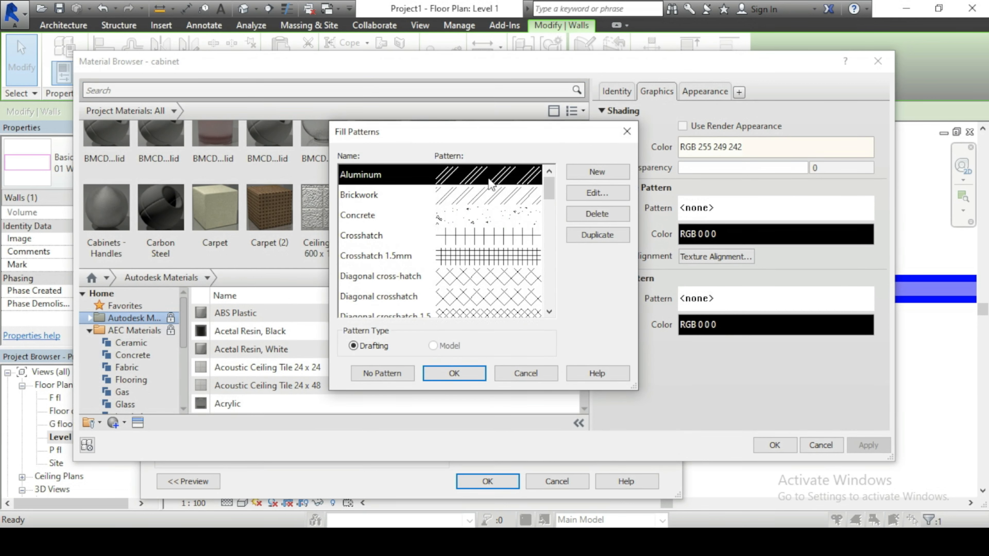
pyautogui.click(483, 195)
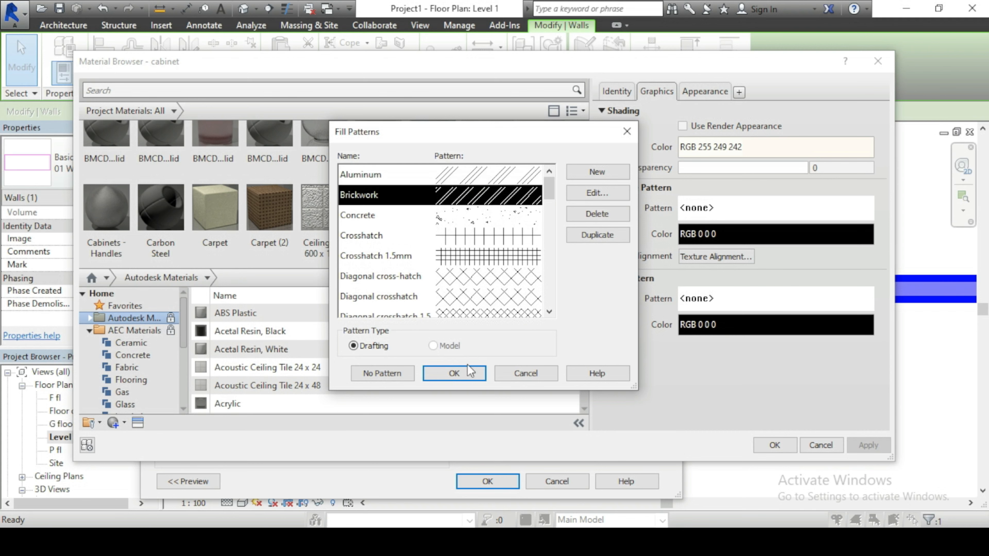
pyautogui.click(454, 373)
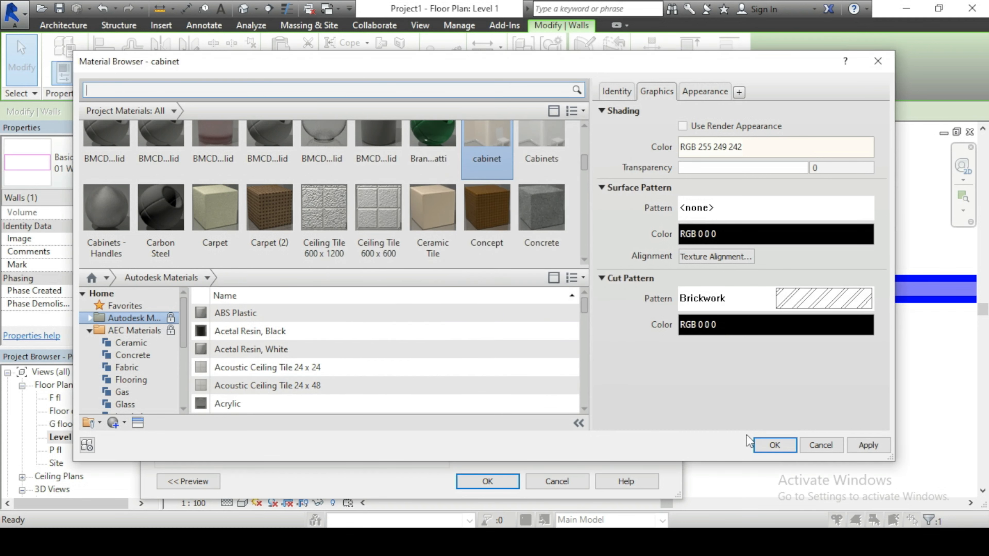
pyautogui.click(775, 446)
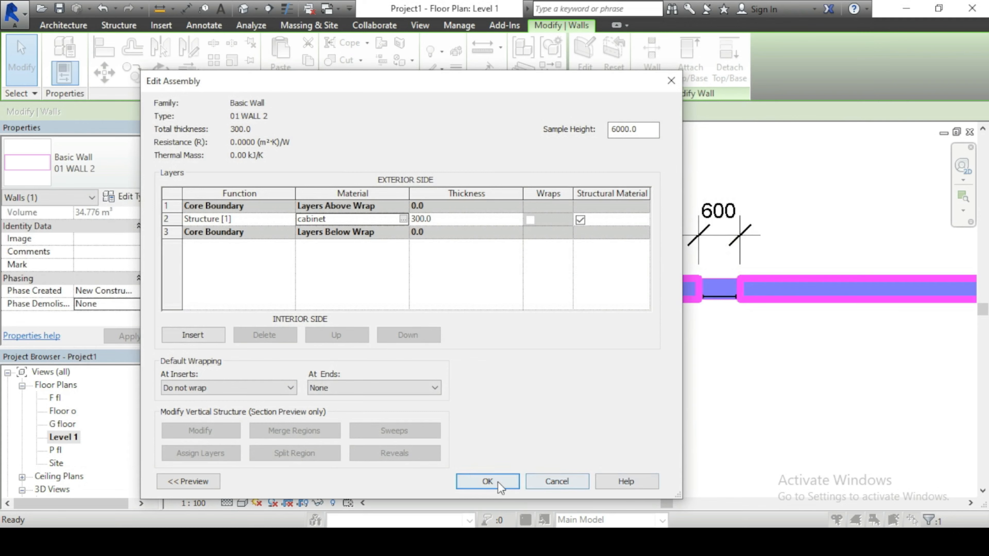
pyautogui.click(491, 482)
pyautogui.click(650, 483)
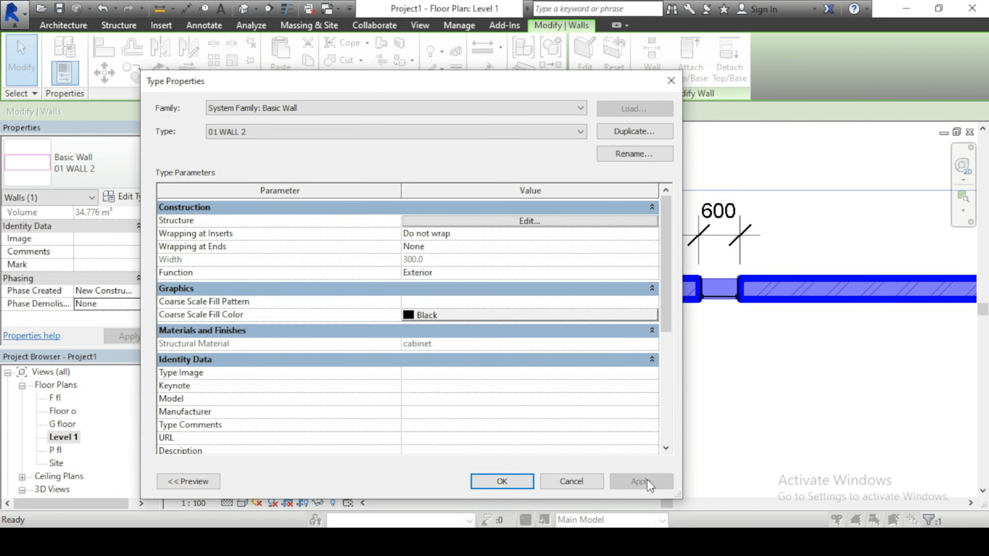
pyautogui.click(523, 479)
pyautogui.click(604, 408)
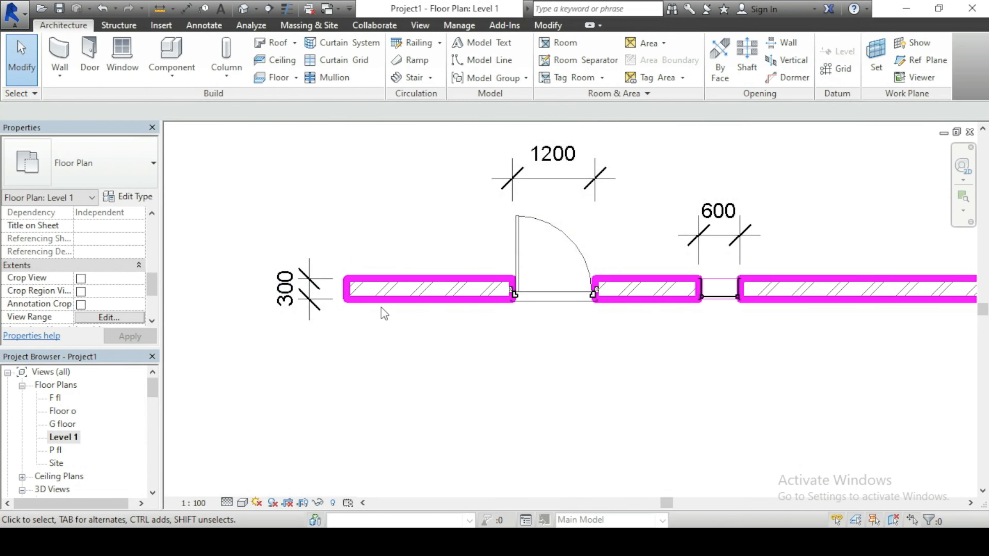
# Switch the plan's detail level to Coarse and back to Medium to compare how the wall's cut hatch is drawn.
pyautogui.scroll(4, 335, 305)
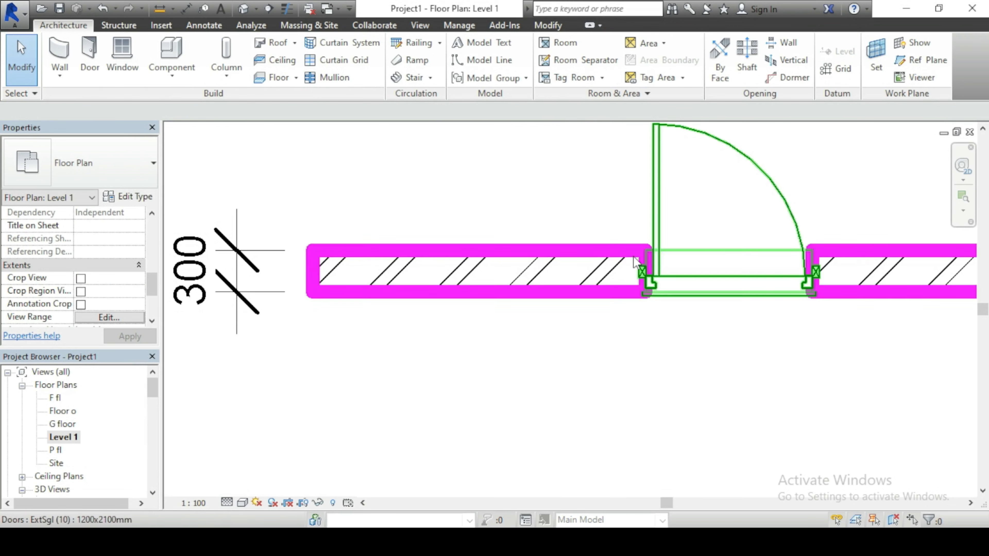
pyautogui.click(226, 503)
pyautogui.click(244, 459)
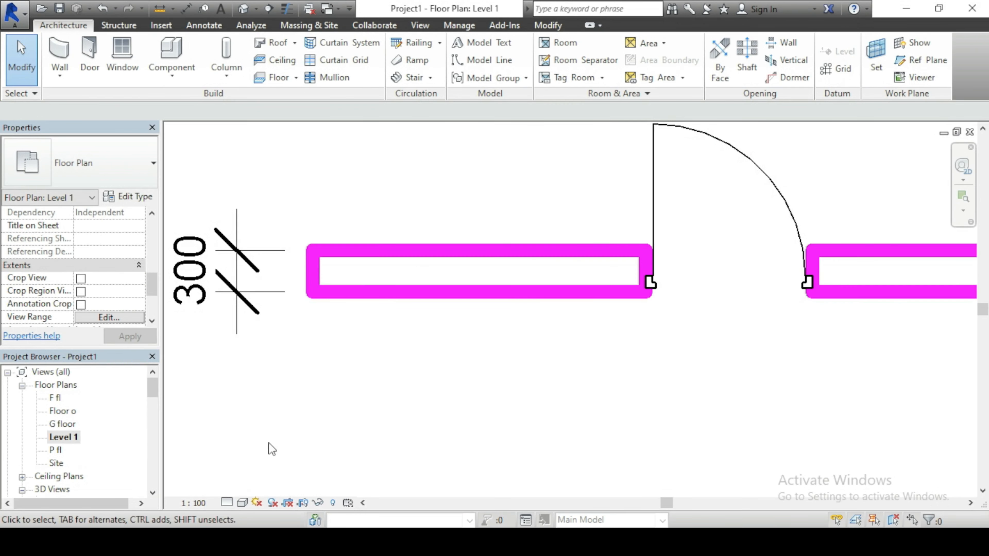
pyautogui.click(226, 503)
pyautogui.click(243, 470)
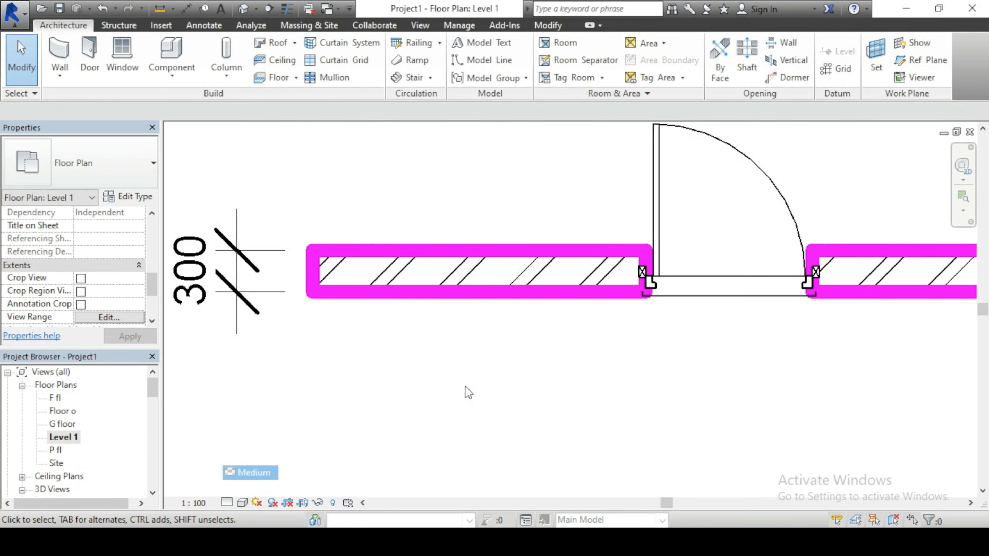
pyautogui.scroll(-3, 374, 338)
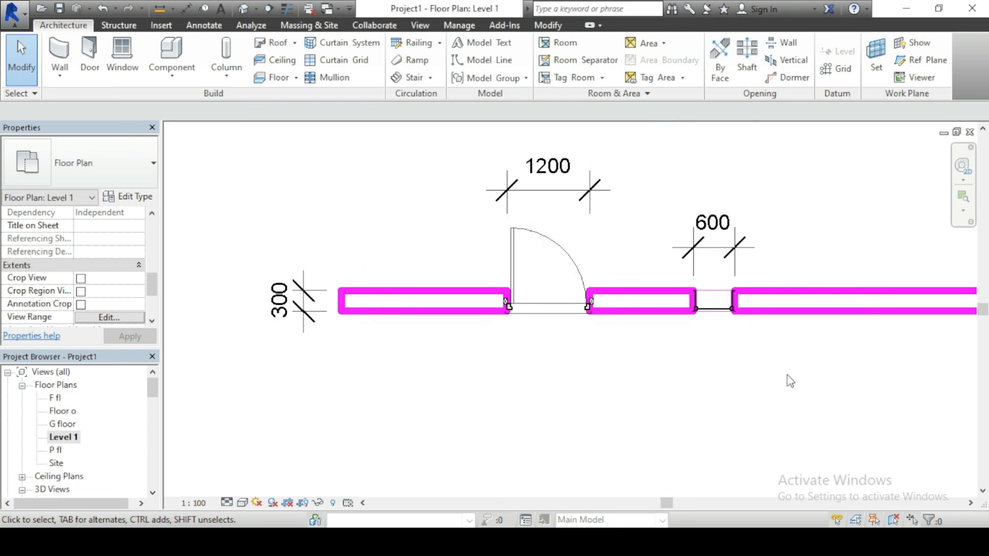
pyautogui.scroll(3, 839, 319)
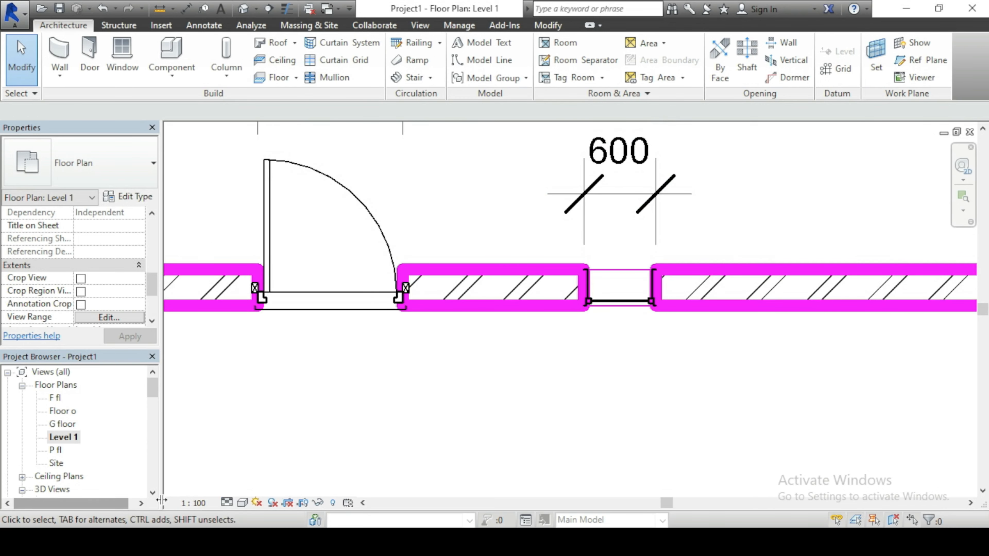
# Set the plan's detail level to Fine and inspect the hatched wall around the door and window.
pyautogui.click(227, 503)
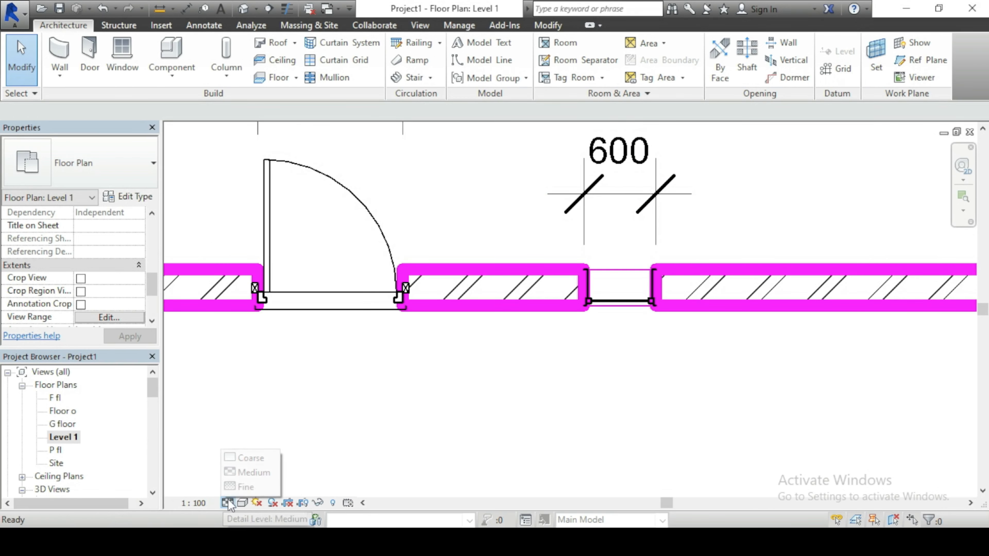
pyautogui.click(246, 487)
pyautogui.scroll(-2, 545, 336)
pyautogui.scroll(2, 355, 424)
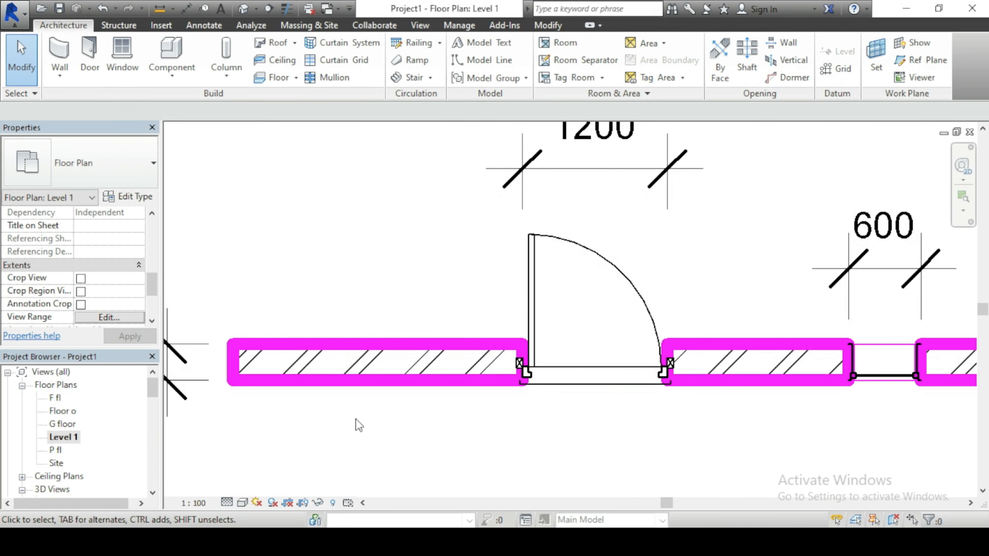
pyautogui.scroll(-1, 335, 388)
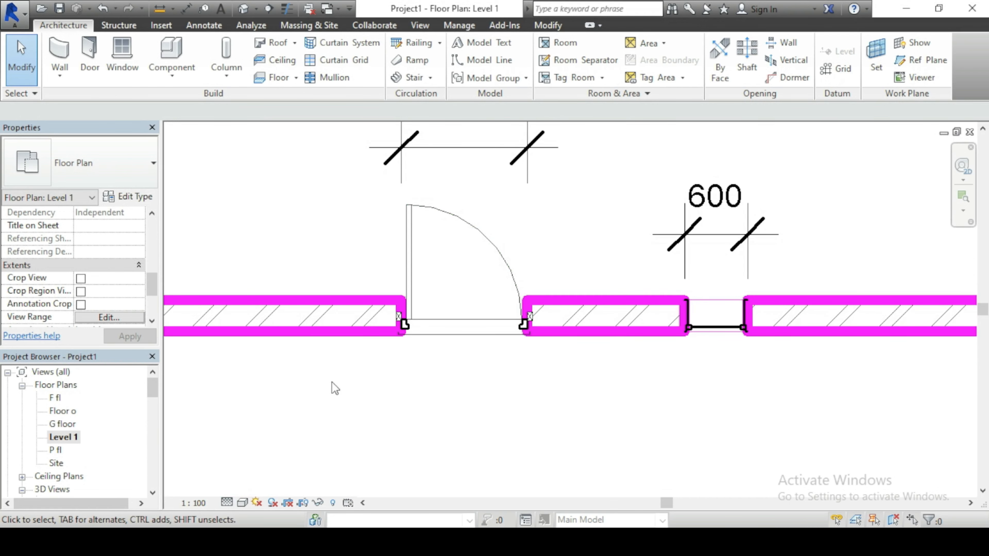
# Switch the detail level to Medium and back to Fine, comparing the door and wall up close and from afar.
pyautogui.click(227, 503)
pyautogui.click(239, 474)
pyautogui.click(228, 503)
pyautogui.click(245, 487)
pyautogui.scroll(-3, 413, 369)
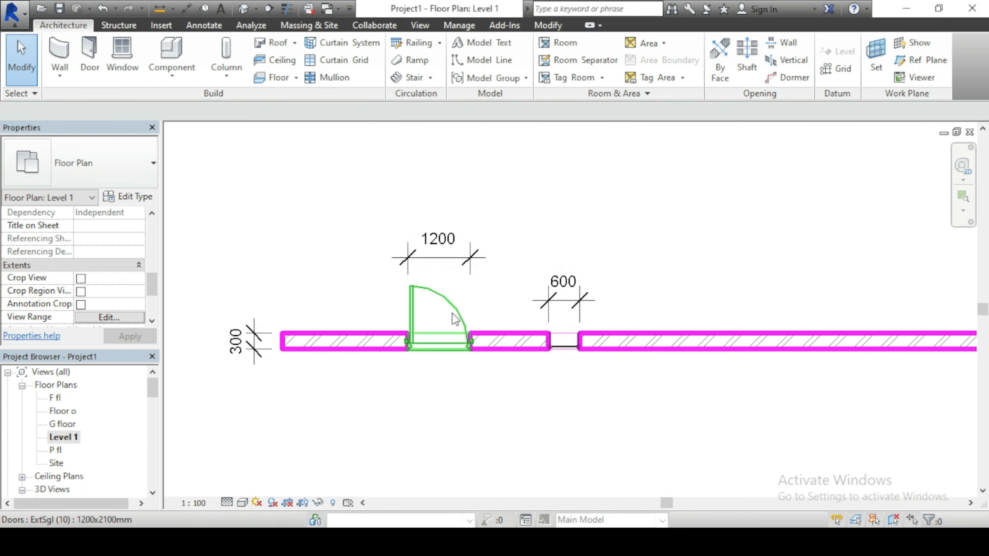
pyautogui.scroll(3, 452, 320)
pyautogui.scroll(-3, 468, 280)
pyautogui.scroll(3, 485, 239)
pyautogui.scroll(-3, 506, 210)
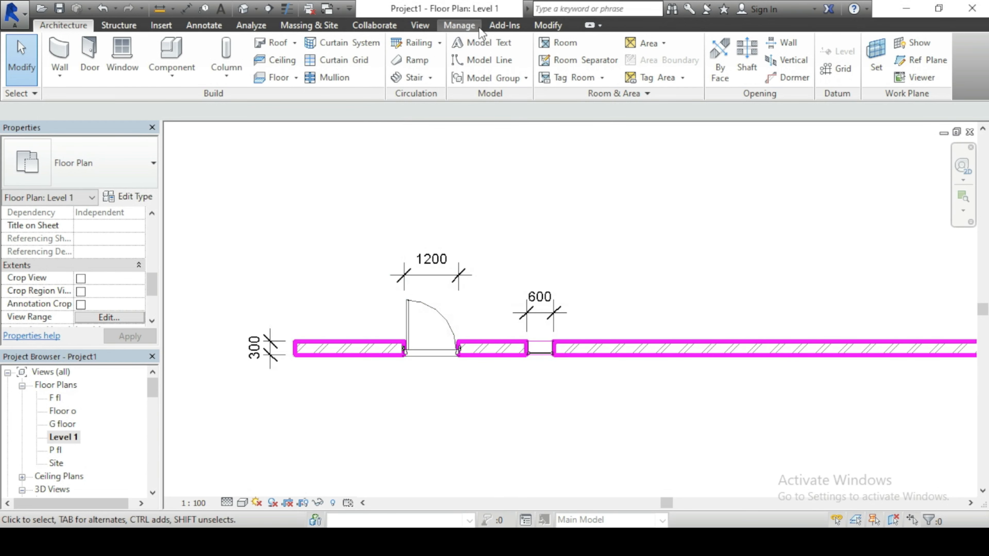
# Open the project's Line Styles settings, expand the Lines category and select its 0 subcategory.
pyautogui.click(471, 25)
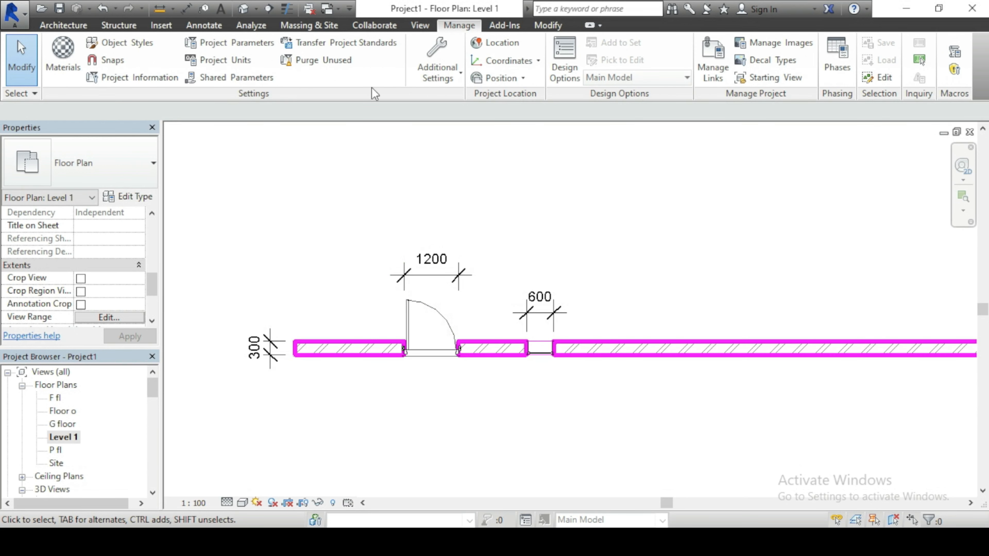
pyautogui.click(448, 76)
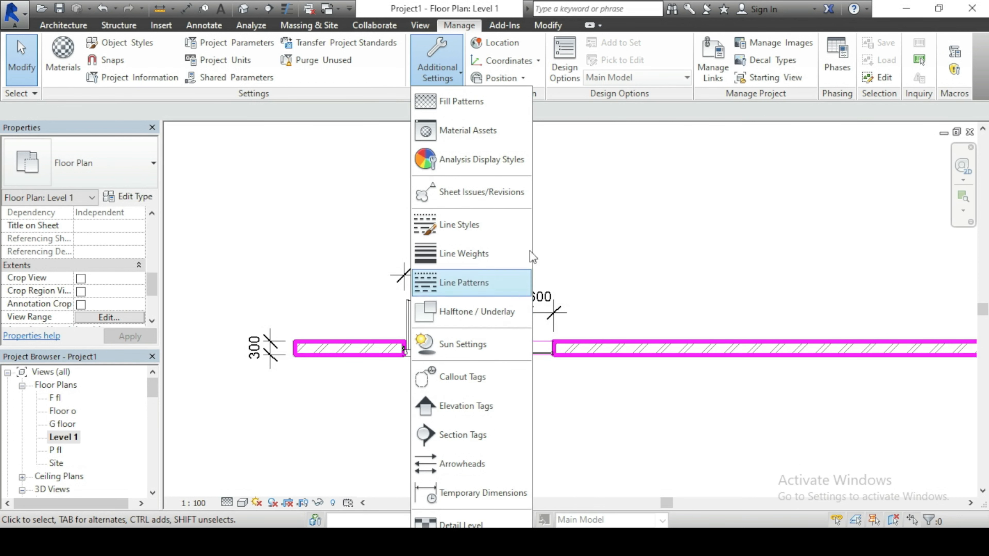
pyautogui.click(454, 226)
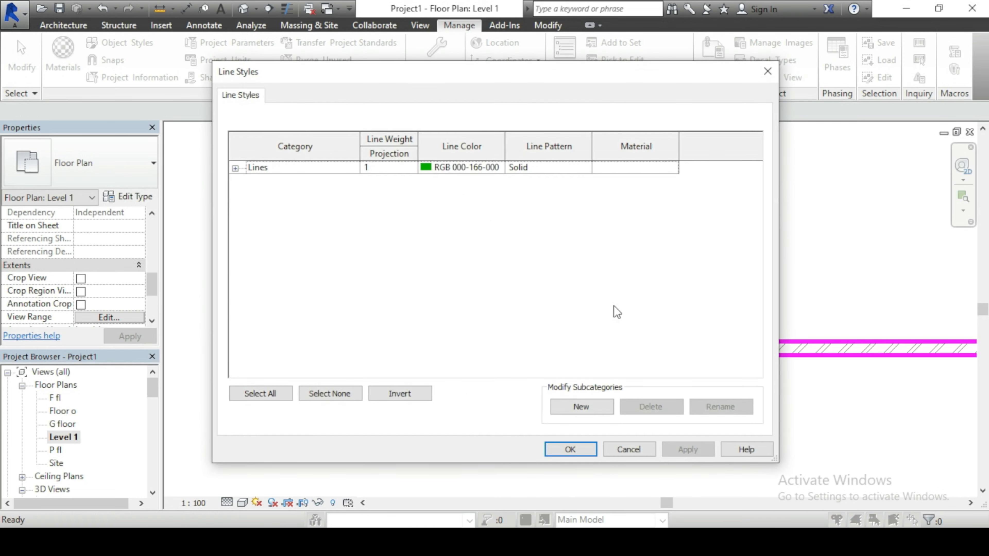
pyautogui.click(235, 168)
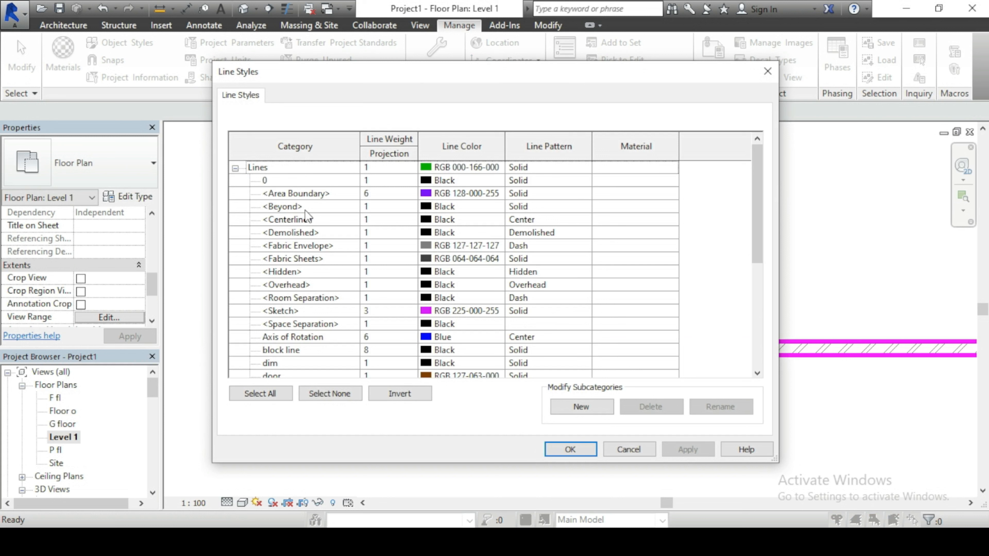
pyautogui.click(655, 168)
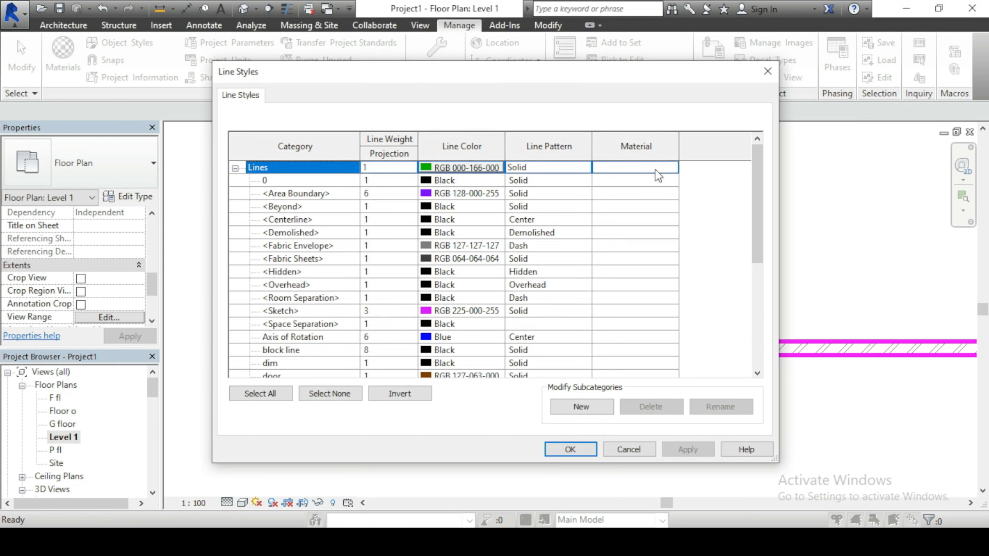
pyautogui.click(658, 182)
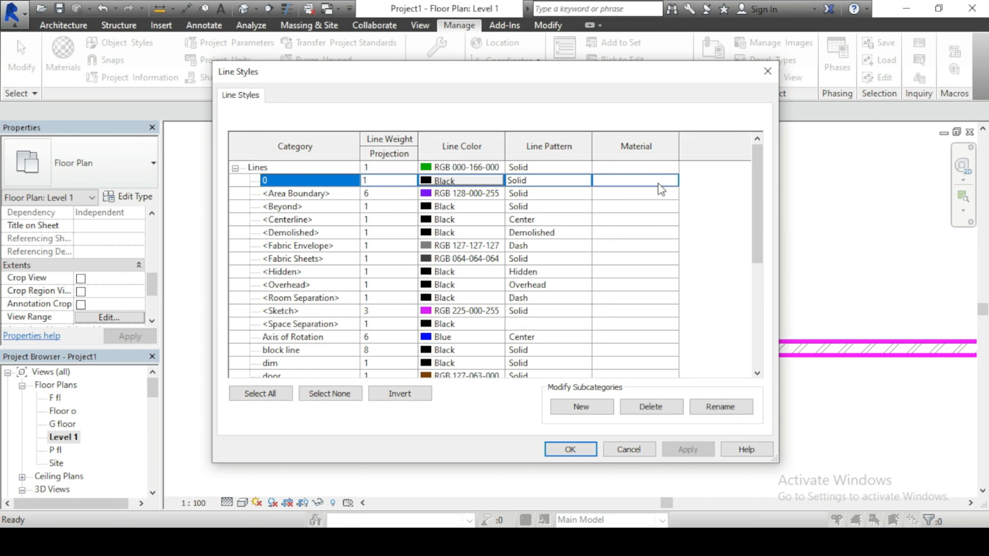
# Review the Lines subcategories, examining the weight, color and pattern assigned to each line style.
pyautogui.scroll(-5, 325, 260)
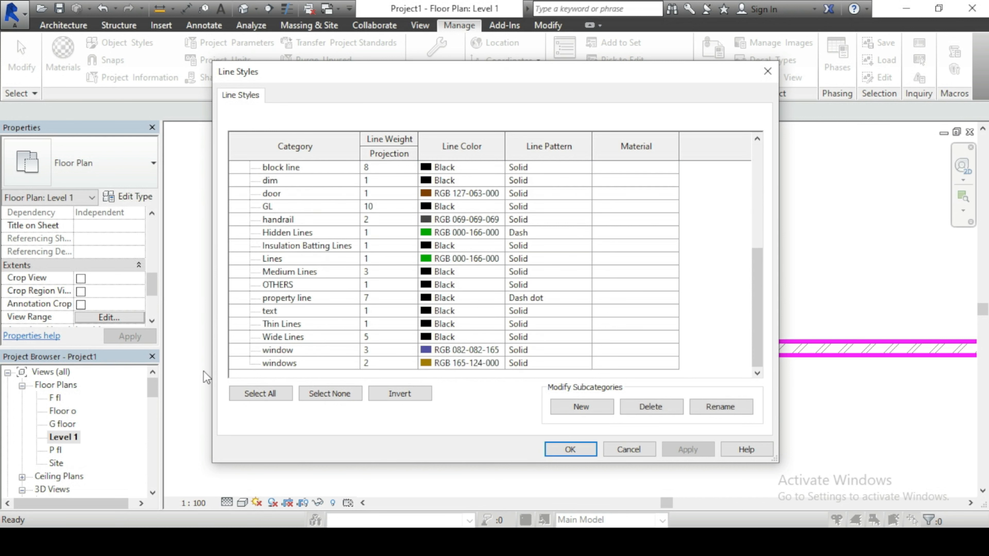
pyautogui.scroll(2, 427, 296)
pyautogui.scroll(3, 427, 295)
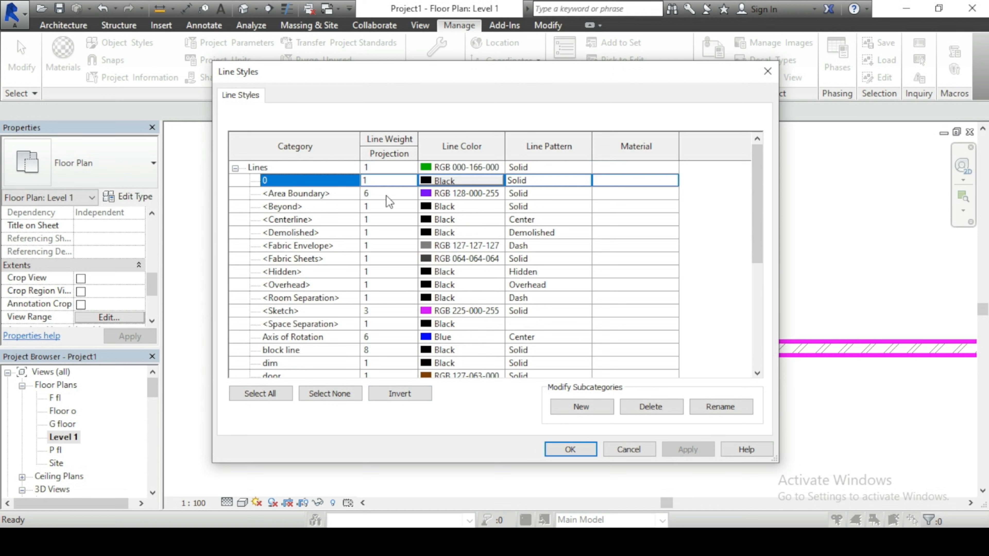
pyautogui.scroll(-3, 286, 298)
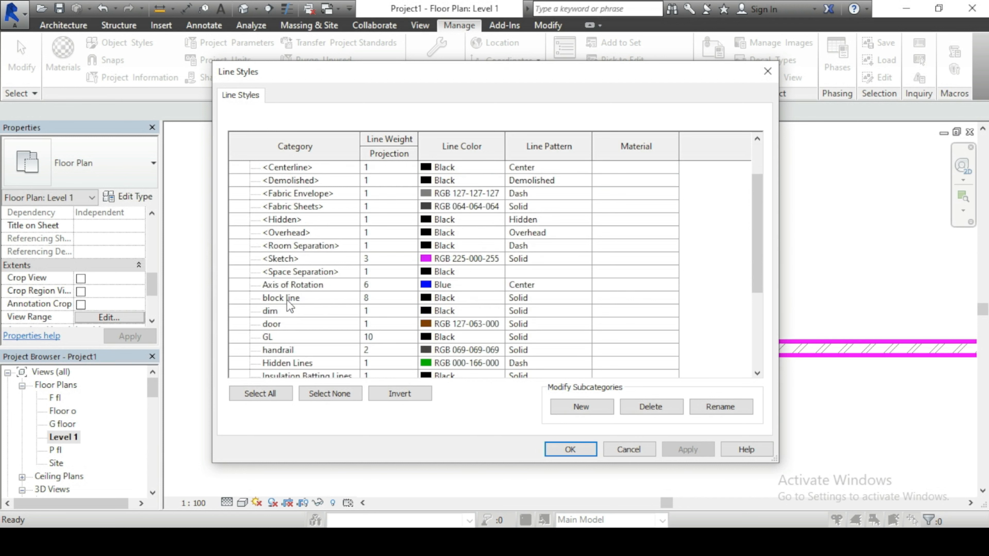
pyautogui.scroll(3, 287, 300)
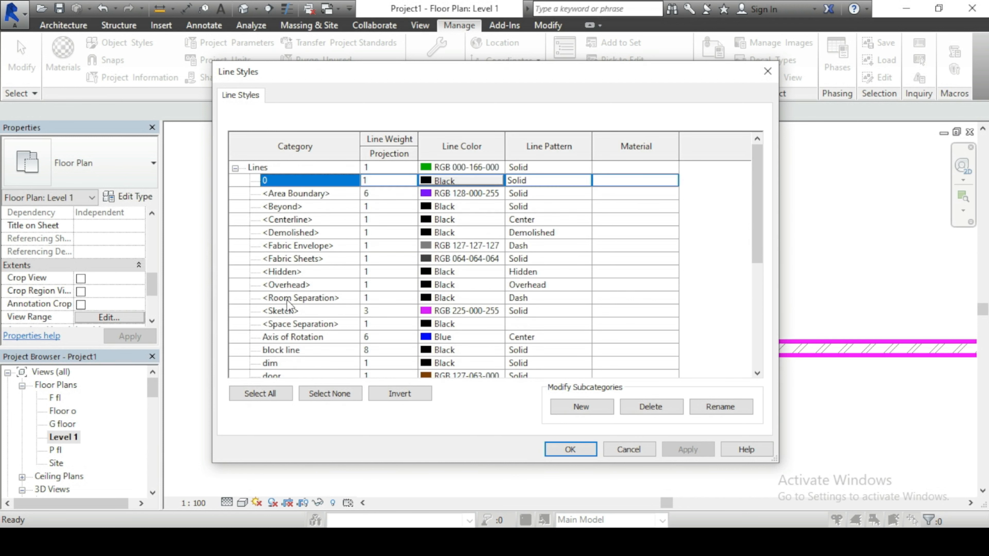
pyautogui.scroll(-1, 303, 349)
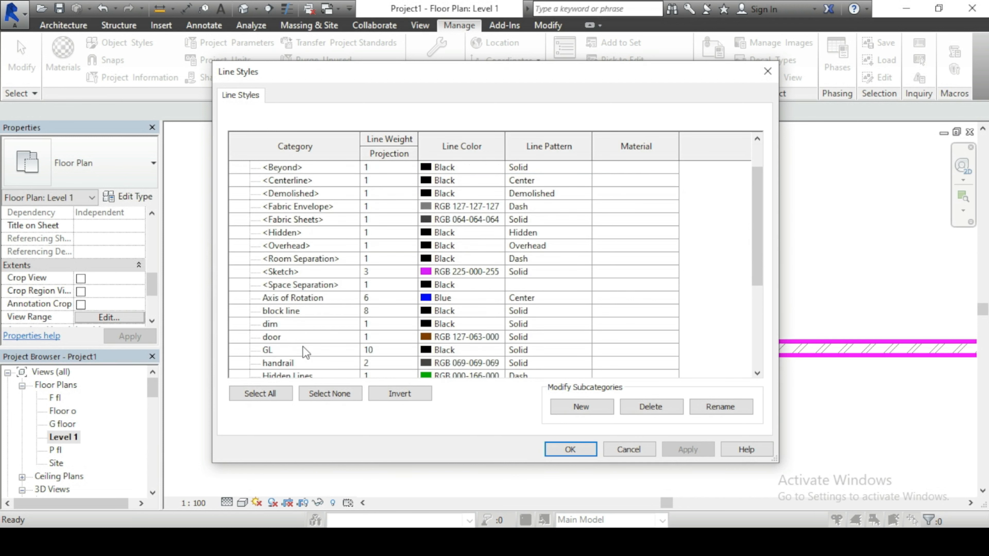
pyautogui.scroll(-3, 289, 314)
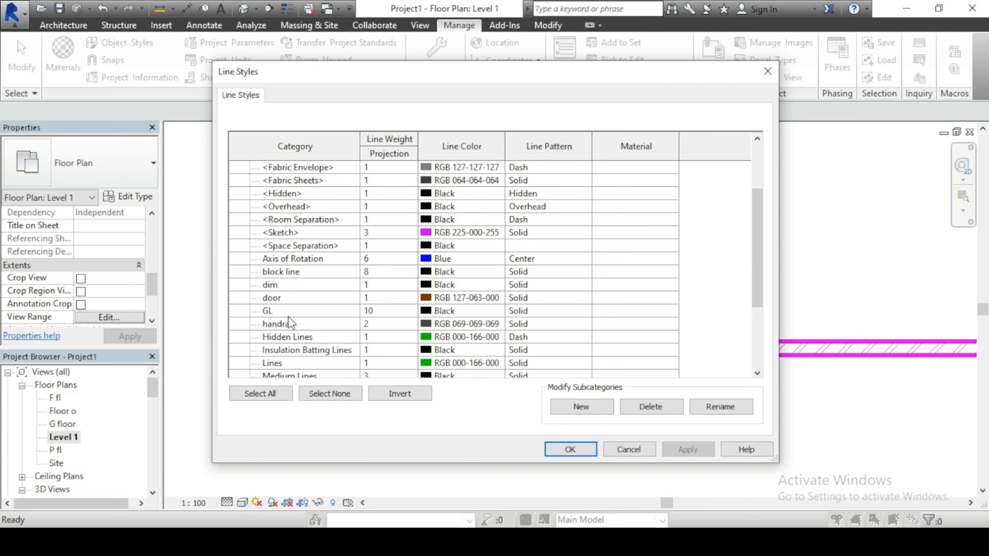
pyautogui.scroll(-1, 296, 338)
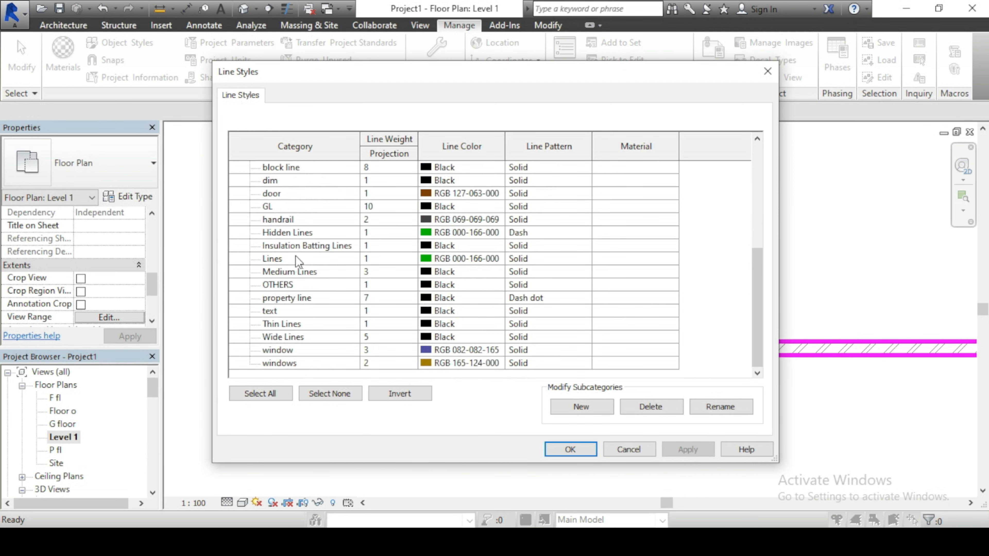
pyautogui.scroll(2, 319, 312)
pyautogui.scroll(4, 318, 311)
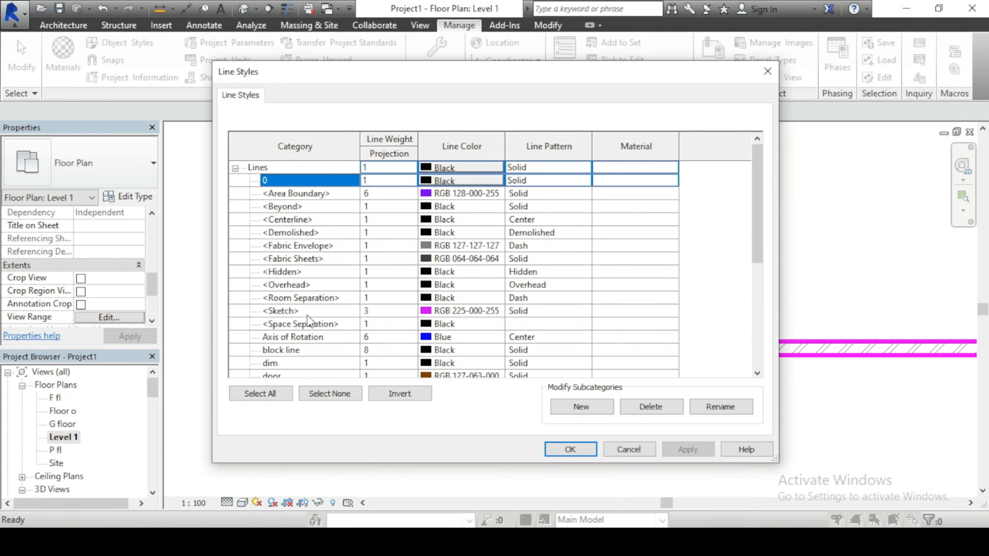
pyautogui.scroll(-2, 310, 322)
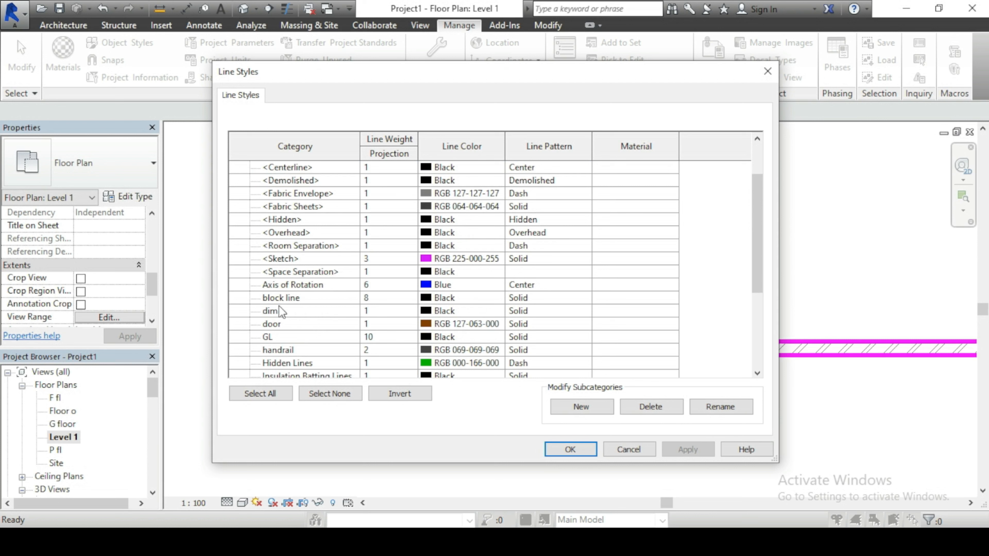
# Set the property line style's projection line weight to 10 and accept the Line Styles settings.
pyautogui.scroll(-2, 295, 331)
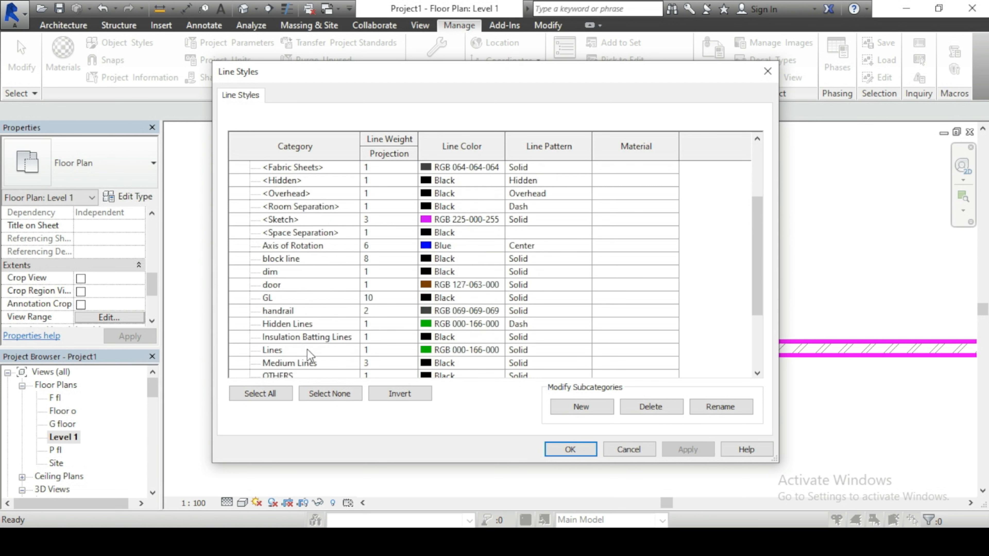
pyautogui.scroll(-1, 300, 352)
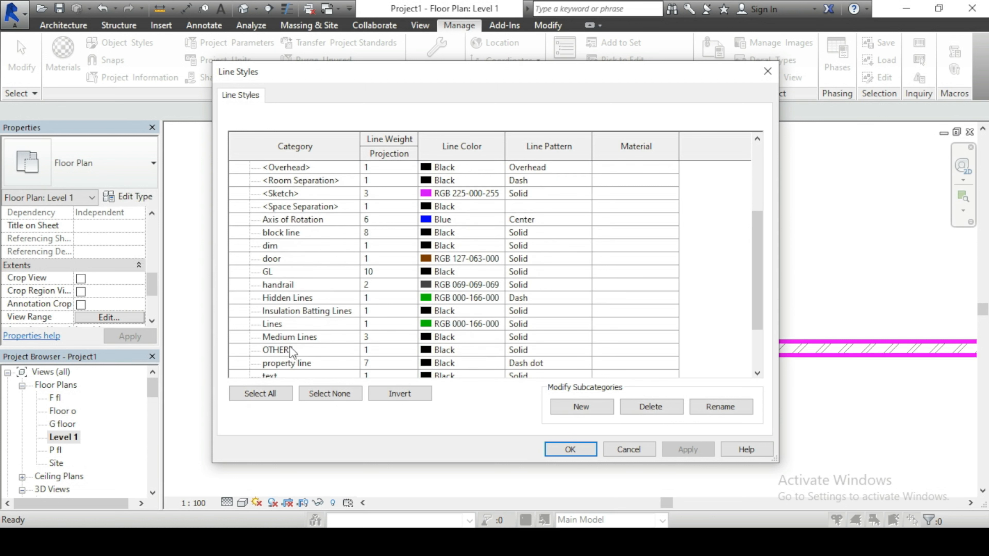
pyautogui.click(380, 364)
pyautogui.click(396, 350)
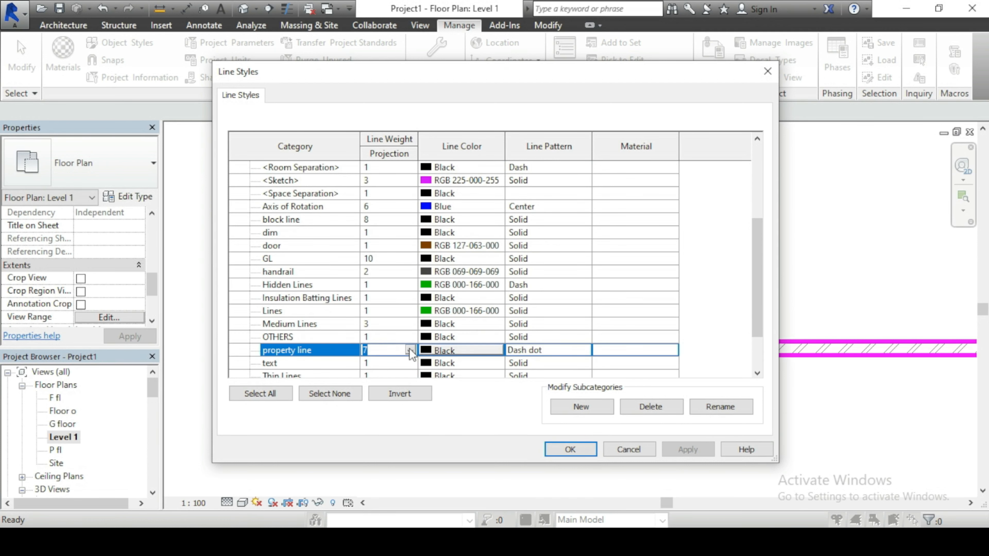
pyautogui.click(409, 351)
pyautogui.click(382, 405)
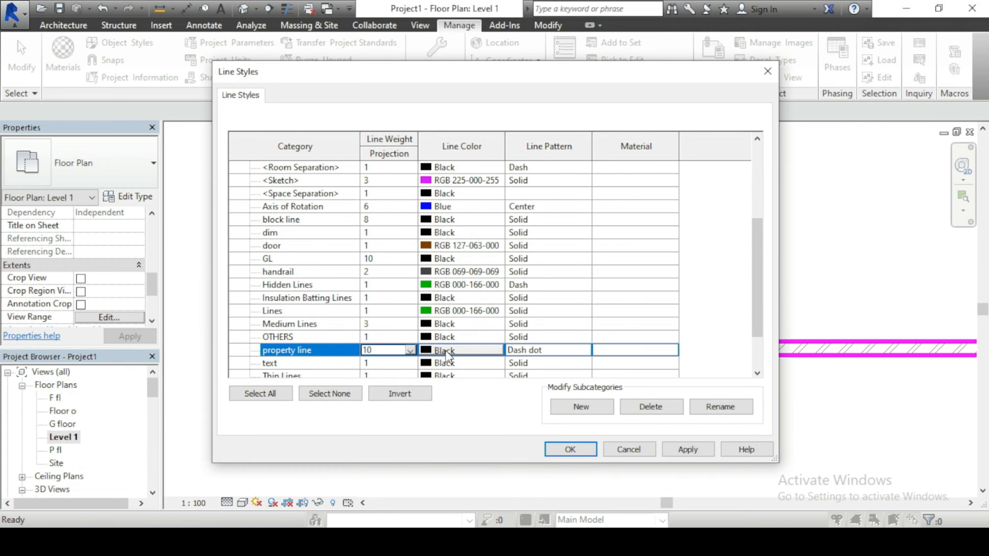
pyautogui.click(590, 448)
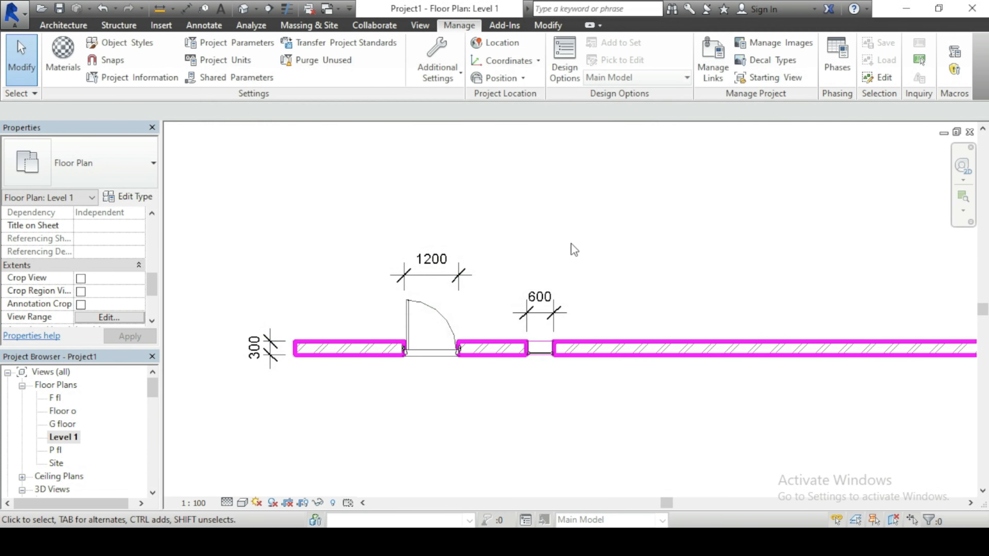
# Draw a diagonal detail line about 10000 mm long in the property line style, above and beside the wall's door end.
pyautogui.click(204, 30)
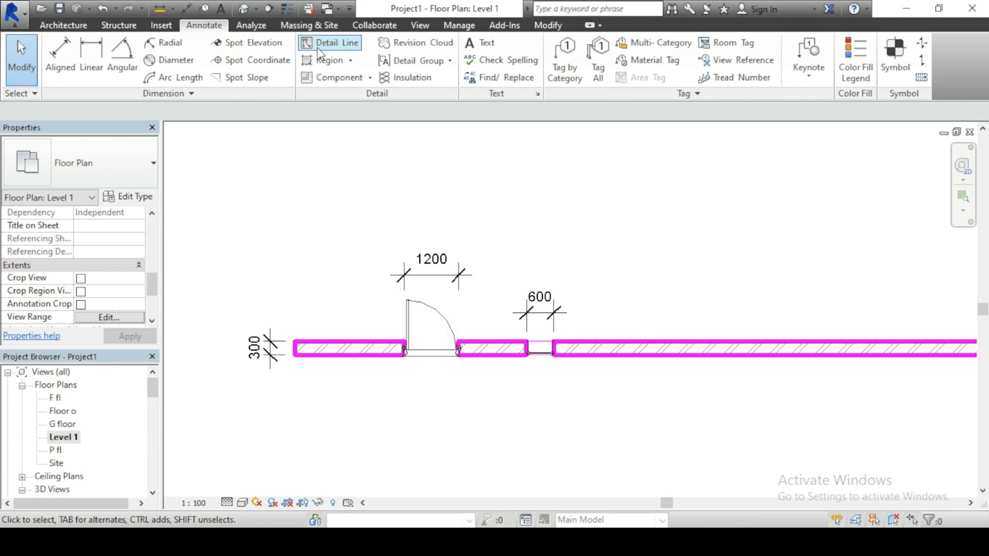
pyautogui.click(326, 43)
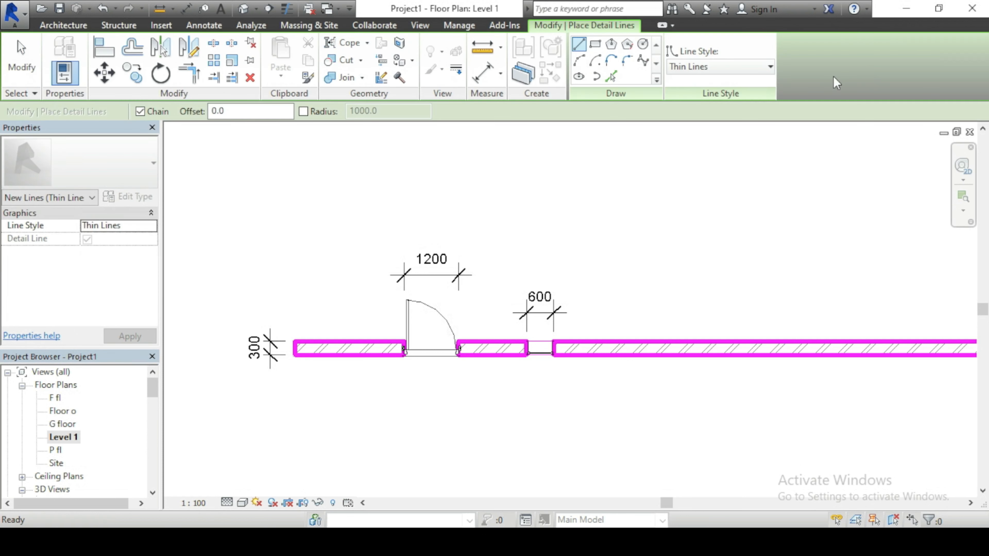
pyautogui.click(734, 66)
pyautogui.scroll(3, 726, 117)
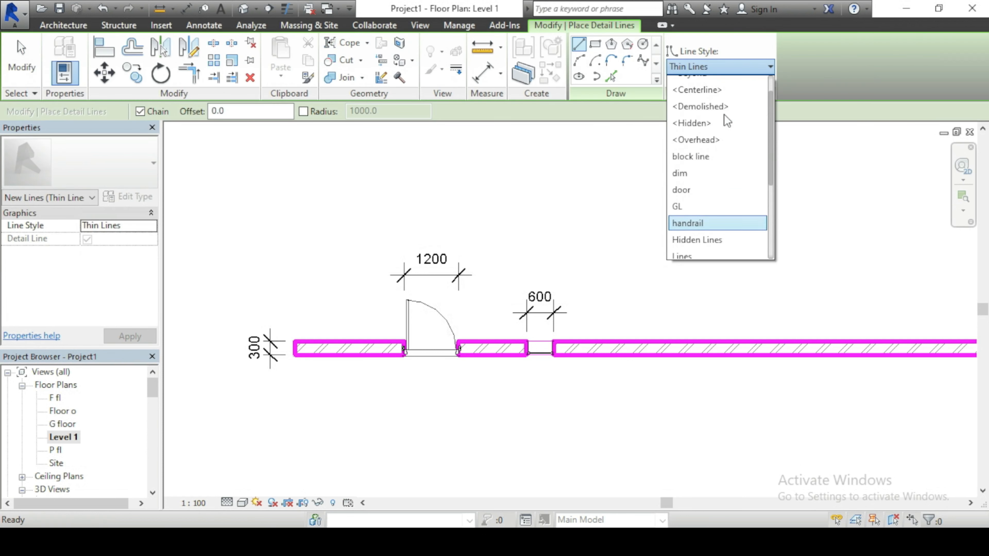
pyautogui.scroll(-2, 726, 129)
pyautogui.click(711, 202)
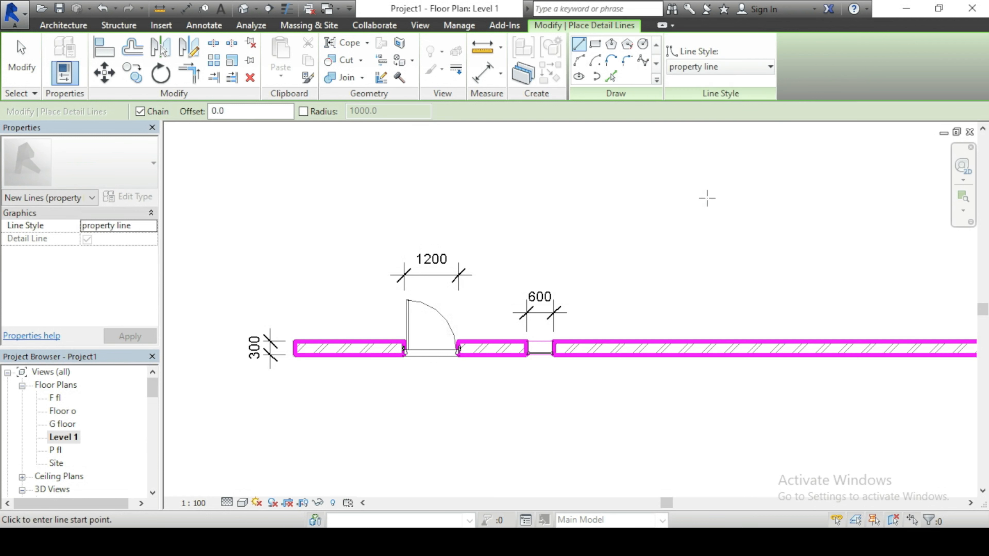
pyautogui.scroll(-2, 591, 231)
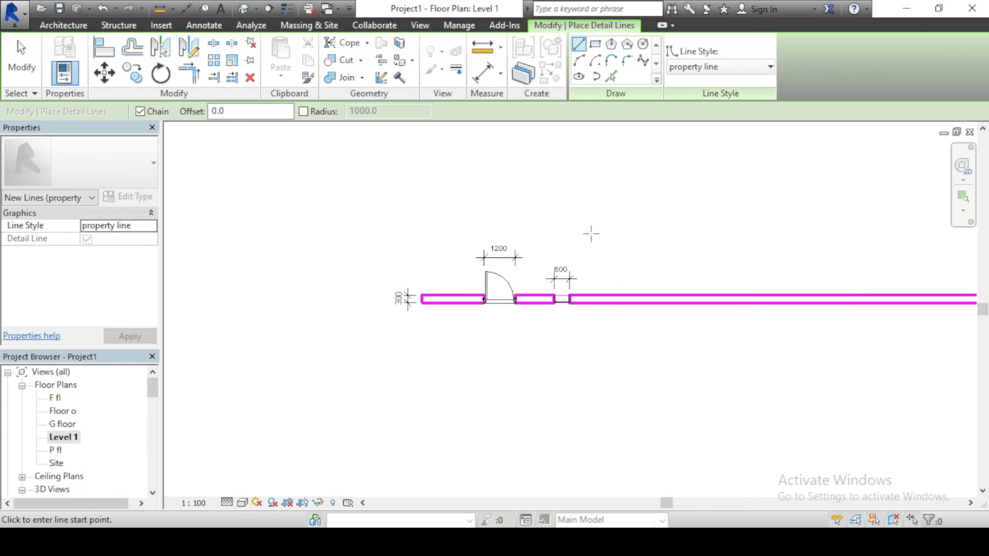
pyautogui.click(521, 168)
pyautogui.click(341, 302)
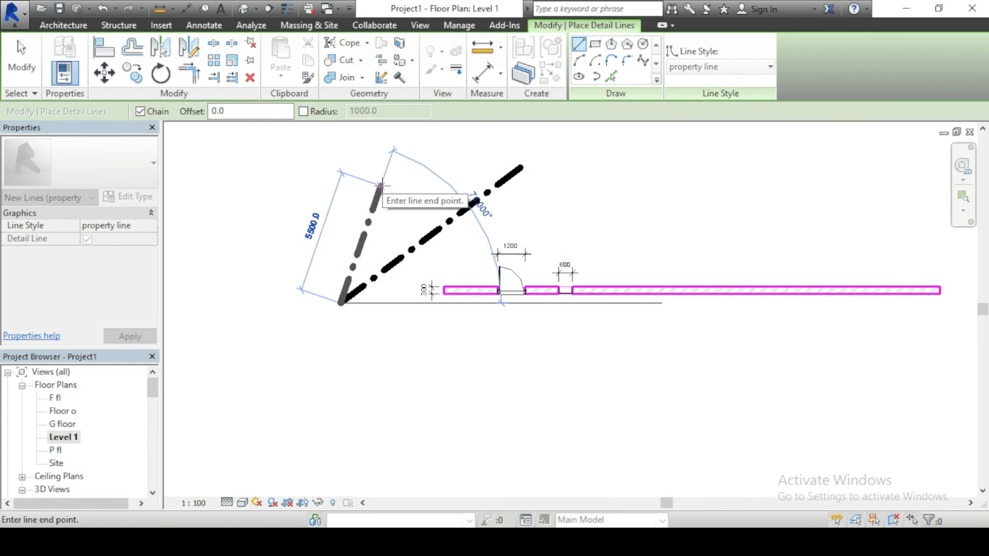
pyautogui.rightClick(381, 186)
pyautogui.click(417, 194)
pyautogui.scroll(2, 448, 189)
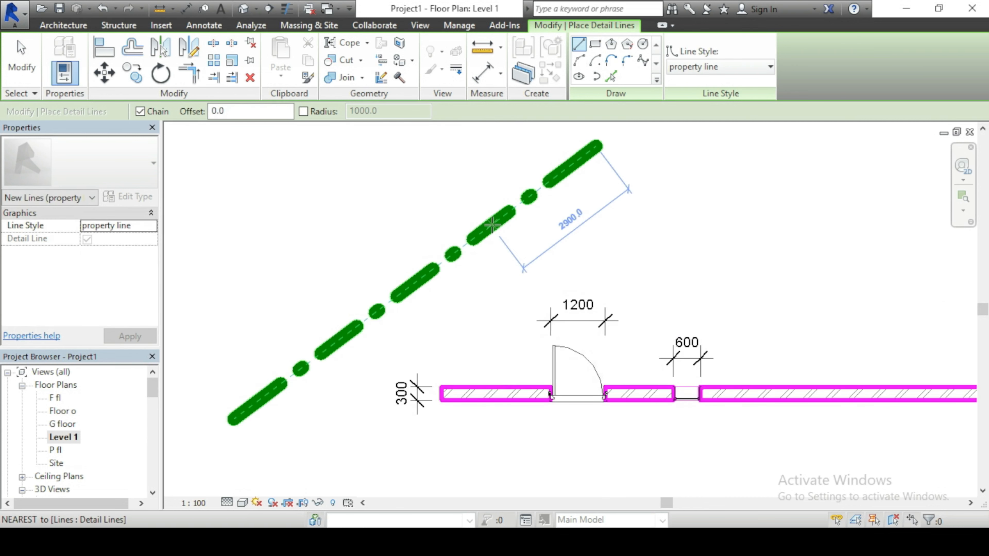
pyautogui.rightClick(381, 186)
pyautogui.click(409, 197)
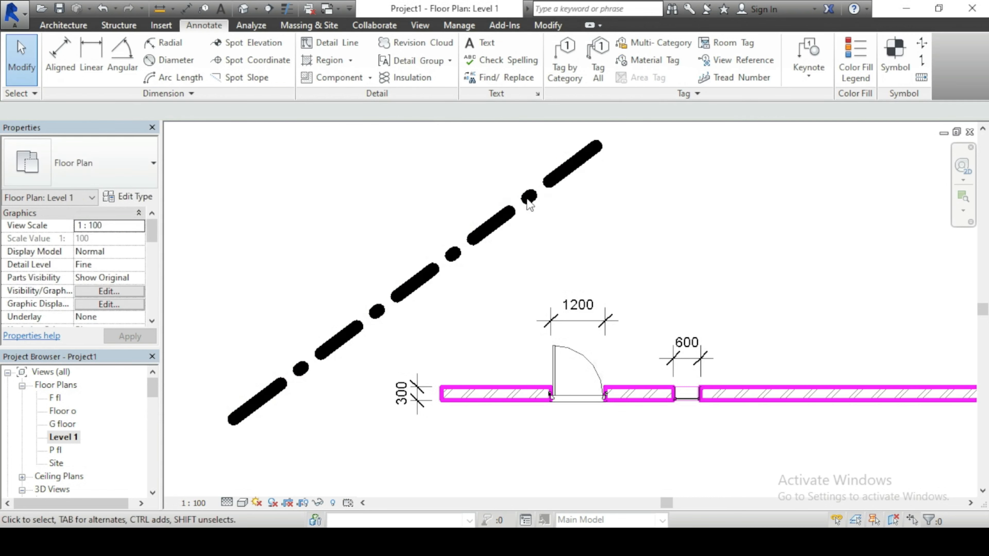
# Inspect the diagonal property line, comparing its dash-dot pattern and thickness up close and from afar.
pyautogui.click(508, 214)
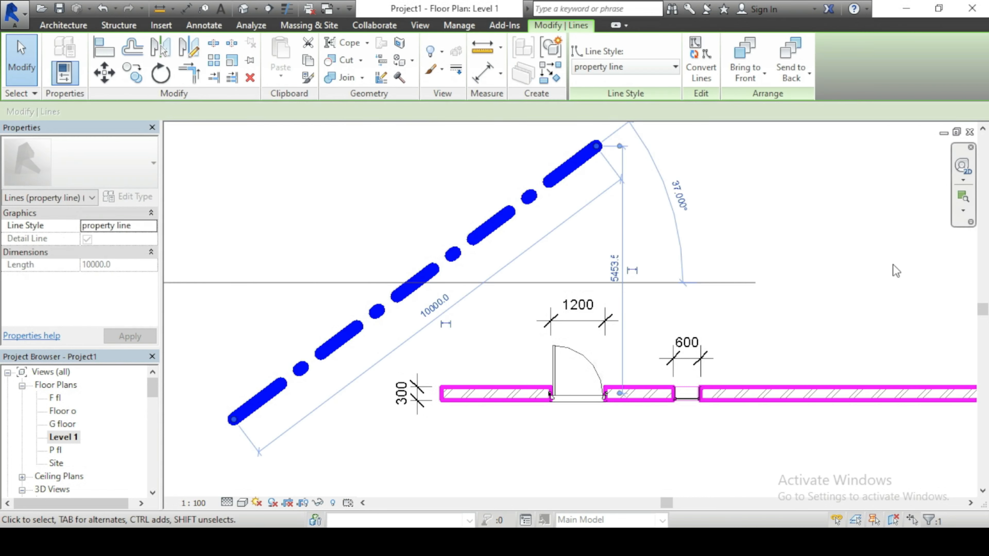
pyautogui.press('Escape')
pyautogui.scroll(-4, 475, 347)
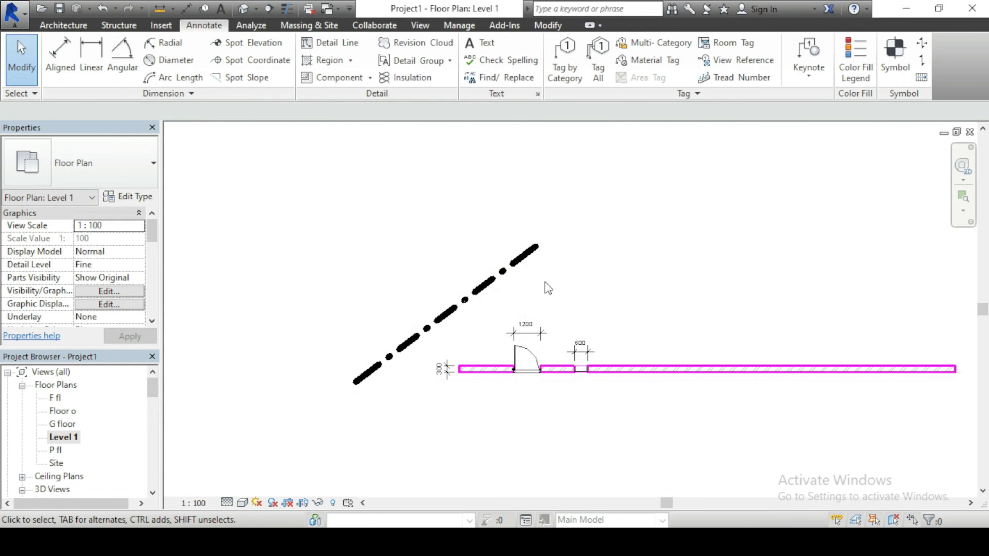
pyautogui.scroll(-2, 475, 309)
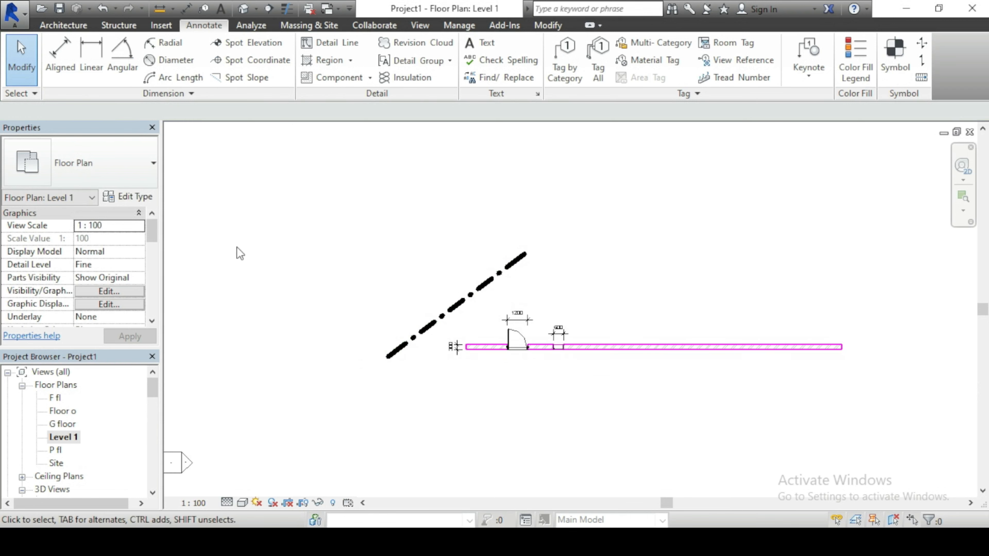
pyautogui.scroll(-4, 411, 215)
pyautogui.scroll(4, 430, 269)
pyautogui.scroll(-2, 435, 273)
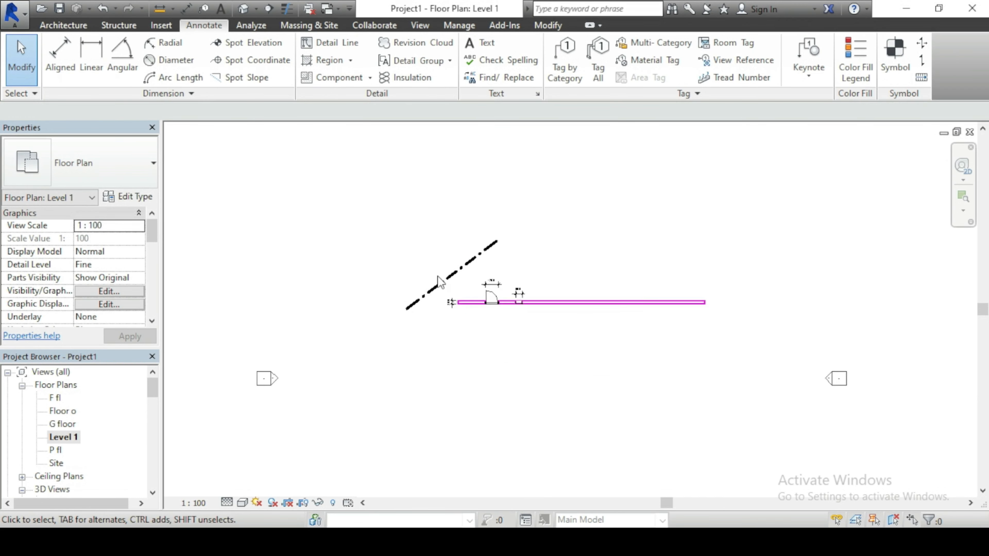
pyautogui.scroll(3, 438, 277)
pyautogui.scroll(-3, 438, 281)
pyautogui.scroll(6, 434, 288)
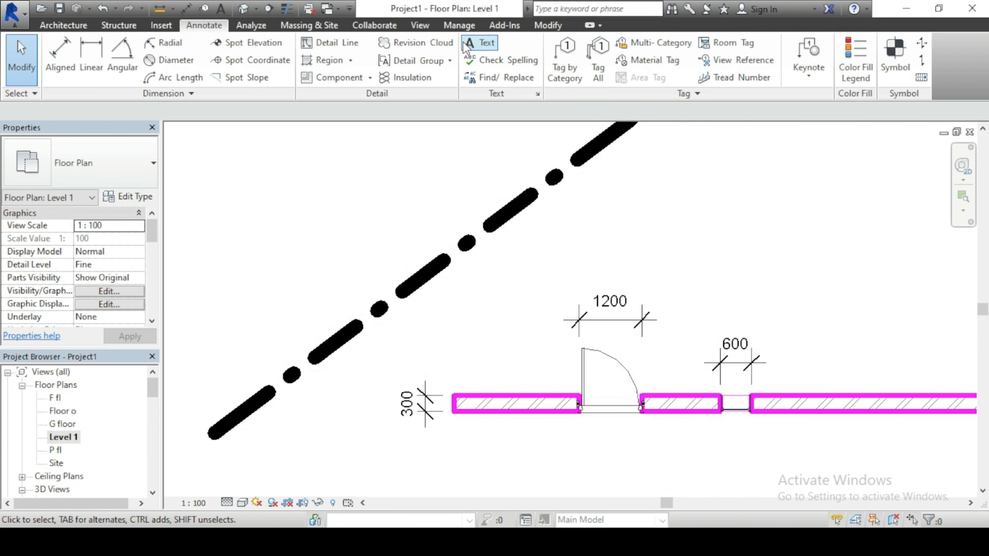
# Change the property line style's color to Blue in the project's Line Styles and apply it.
pyautogui.click(460, 25)
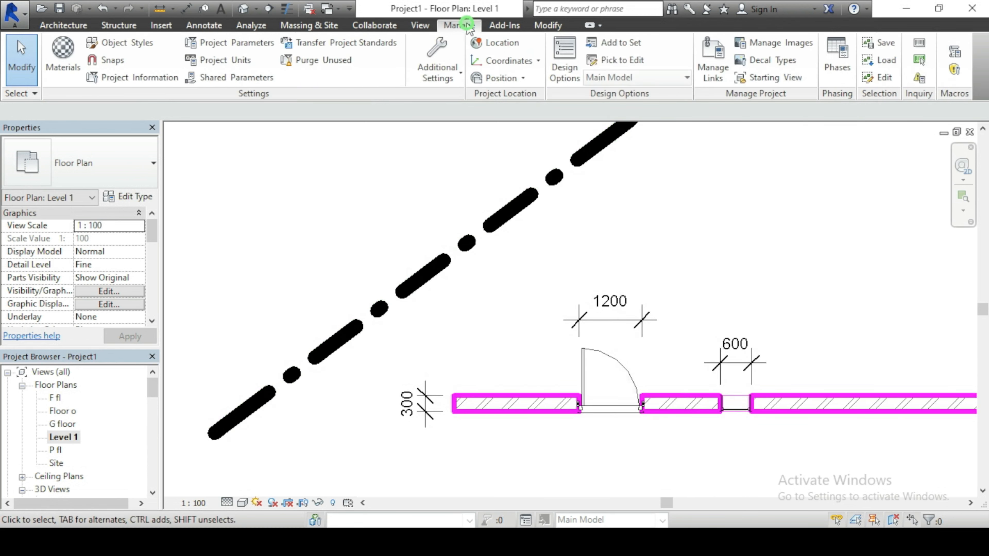
pyautogui.click(462, 71)
pyautogui.click(465, 228)
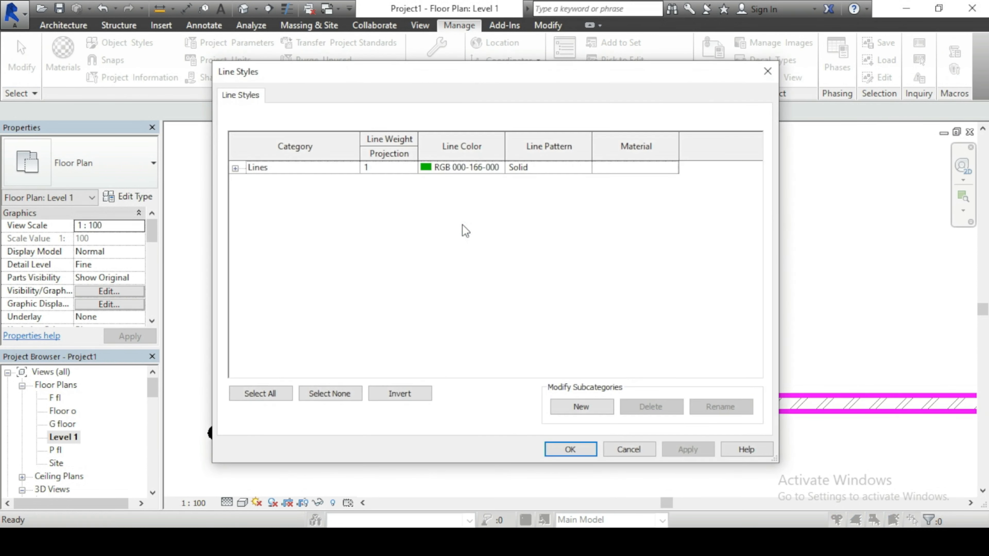
pyautogui.click(235, 168)
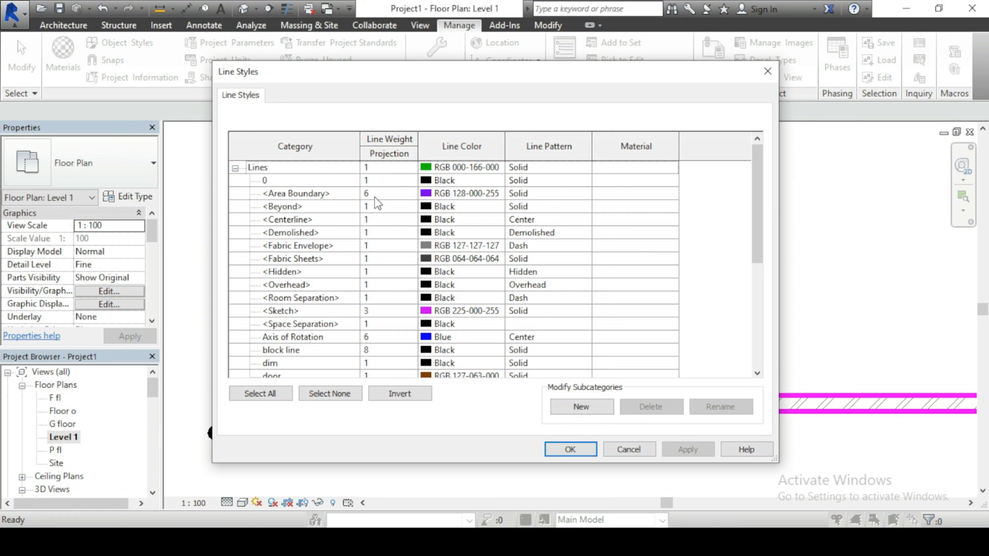
pyautogui.scroll(-3, 377, 203)
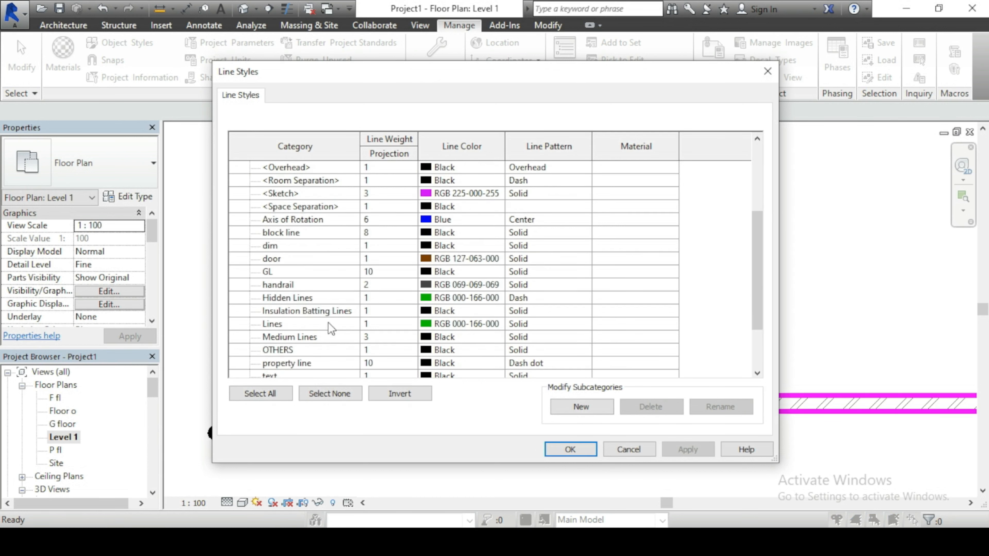
pyautogui.scroll(-1, 323, 333)
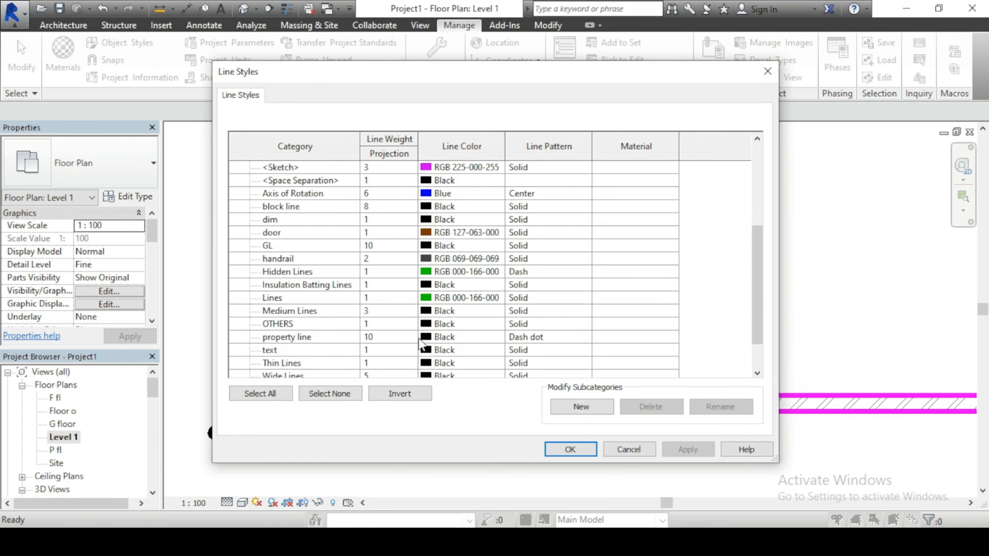
pyautogui.click(427, 338)
pyautogui.click(427, 338)
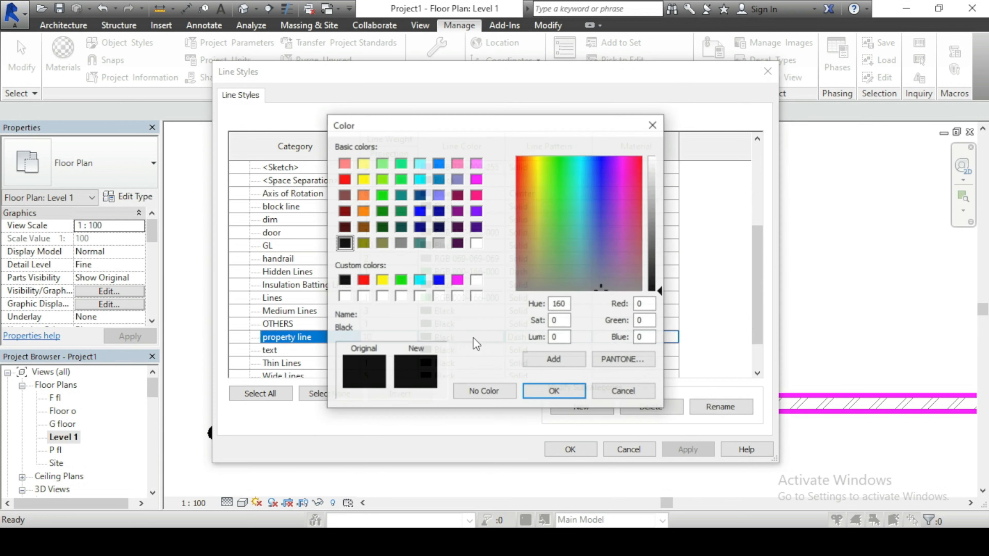
pyautogui.click(438, 279)
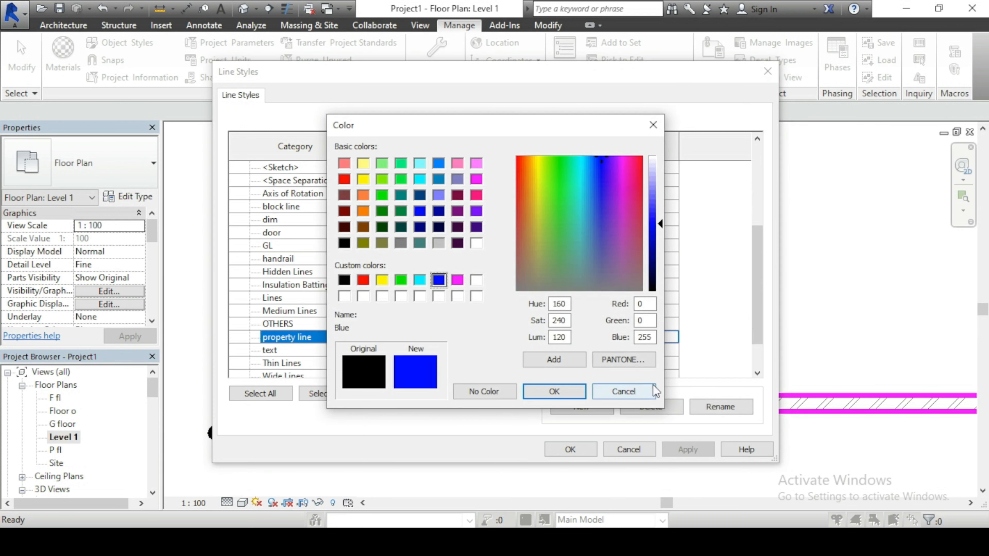
pyautogui.click(561, 403)
pyautogui.click(689, 450)
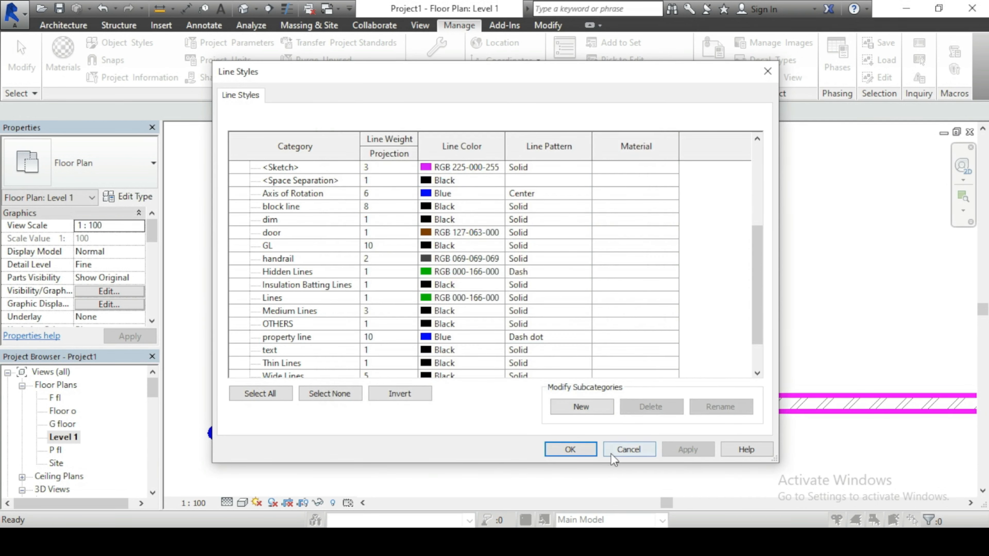
pyautogui.click(570, 450)
# Examine the recolored property line beside the wall at several zoom levels.
pyautogui.scroll(-3, 483, 396)
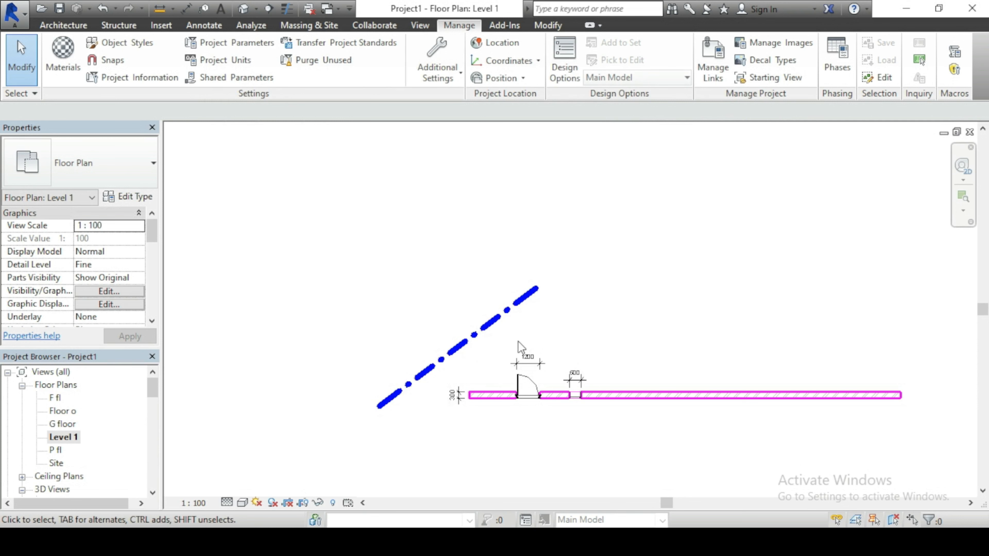
pyautogui.scroll(3, 403, 426)
pyautogui.scroll(-3, 407, 429)
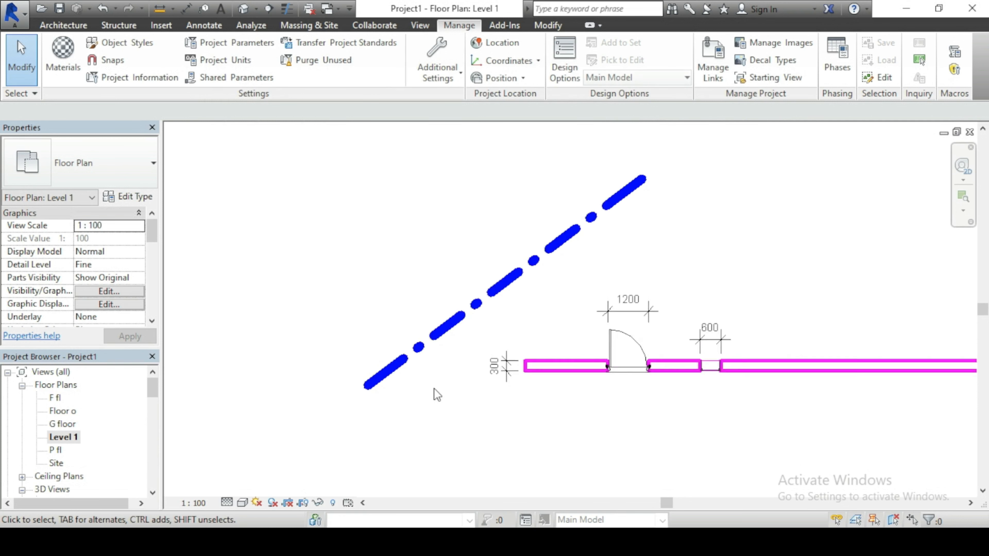
pyautogui.scroll(-4, 374, 288)
pyautogui.scroll(5, 432, 292)
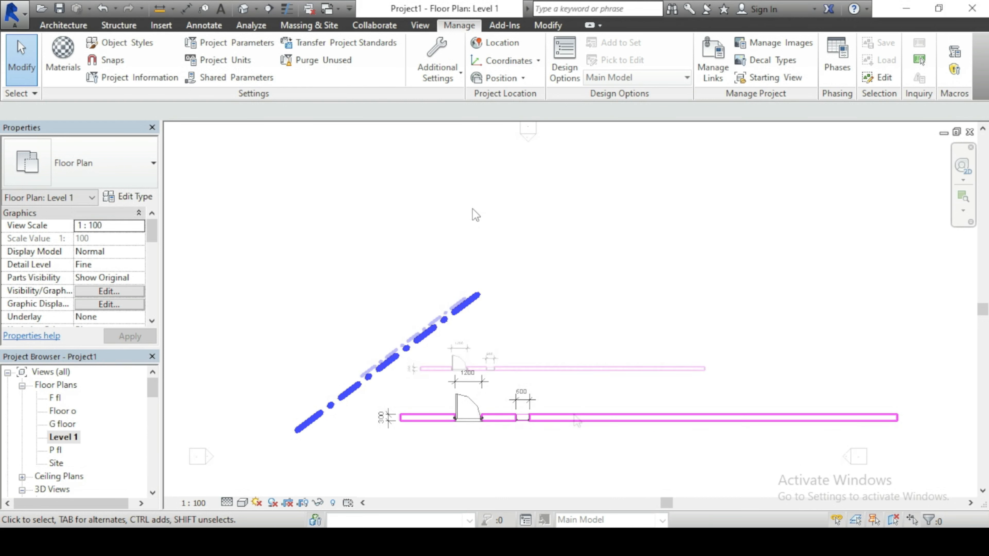
pyautogui.scroll(-3, 576, 420)
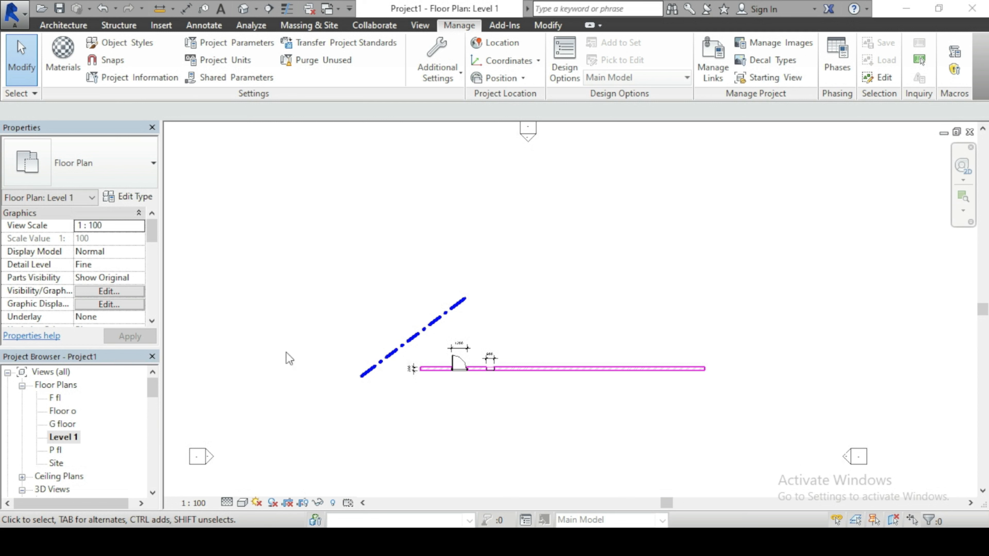
pyautogui.scroll(2, 467, 296)
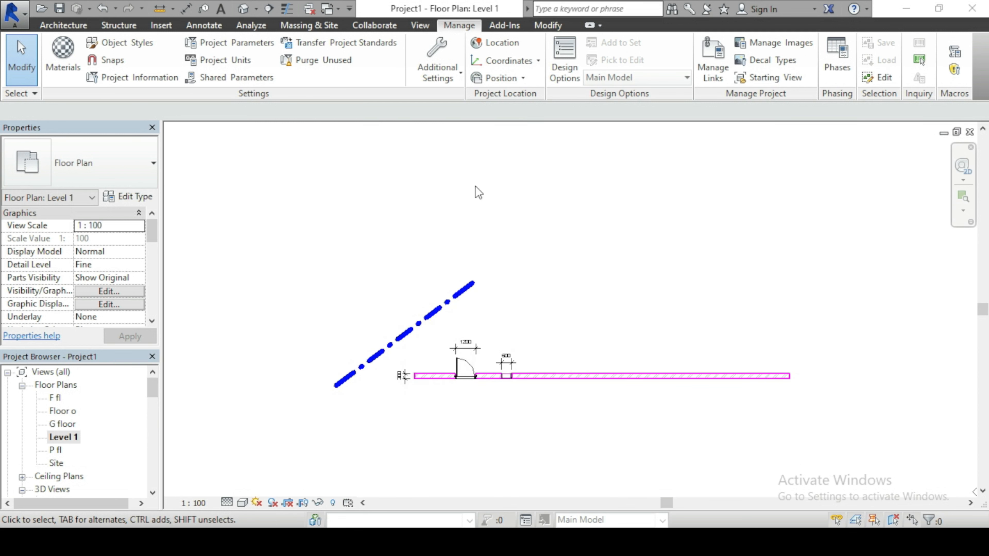
# View the Save As option for storing the project as a template and leave without saving.
pyautogui.click(25, 17)
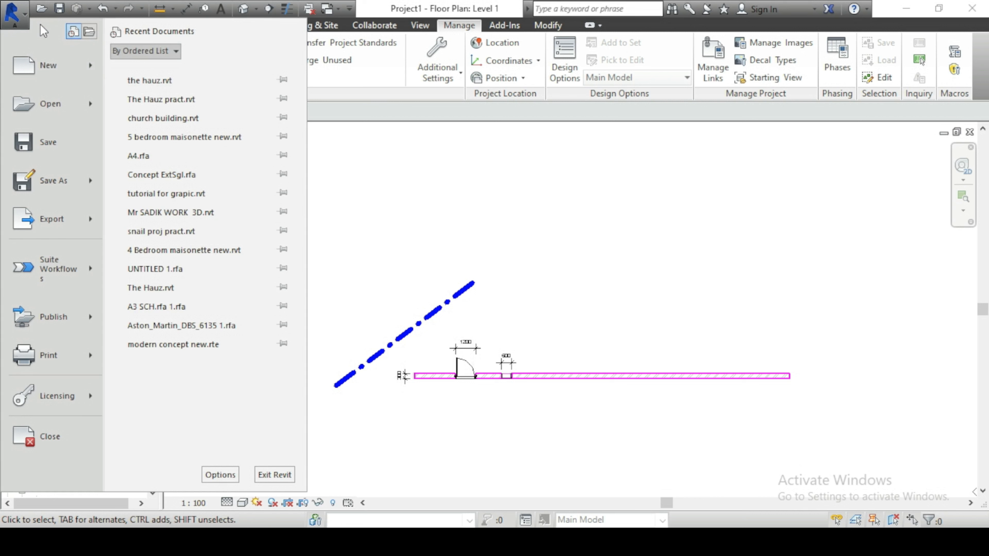
pyautogui.moveTo(48, 198)
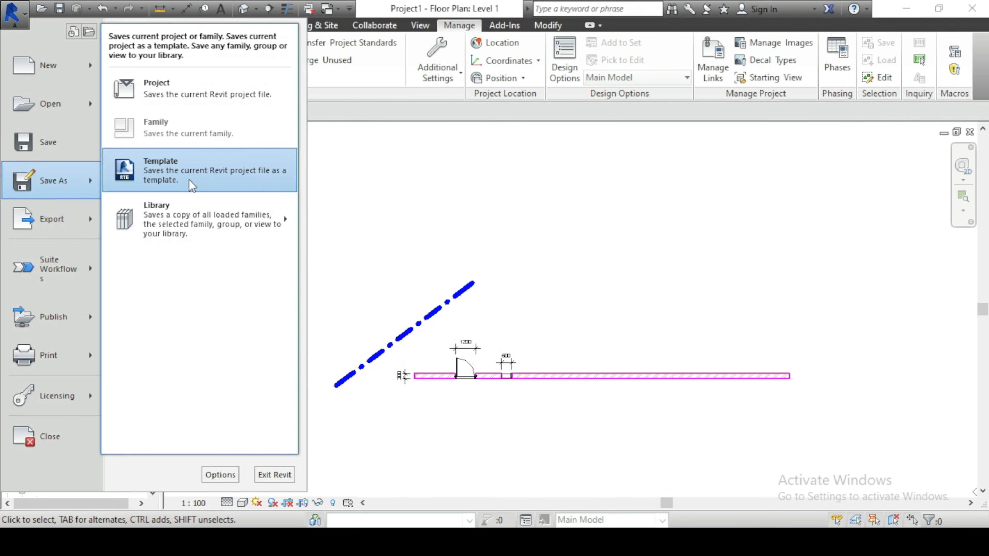
pyautogui.click(564, 225)
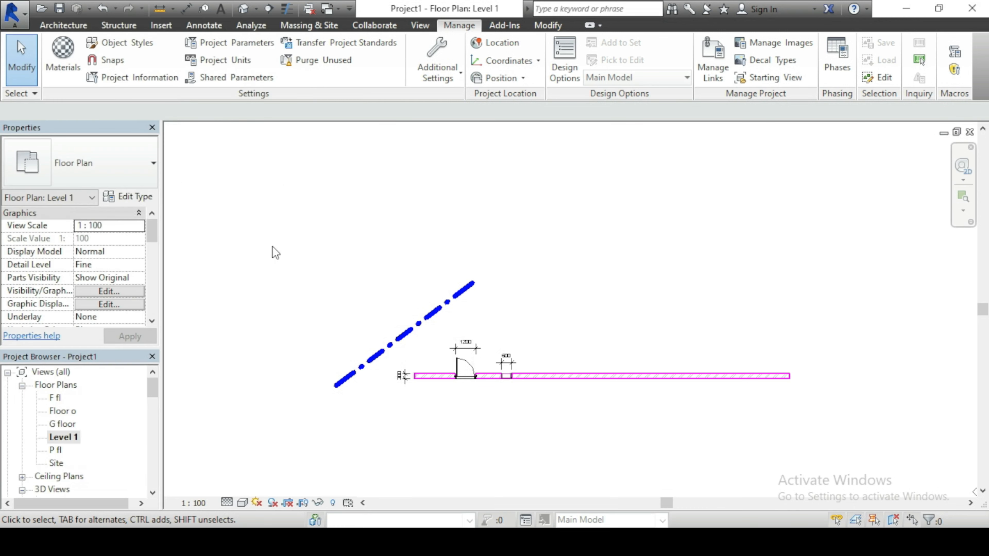
# Delete the wall, door, window, dimensions and property line from the Level 1 floor plan, keeping only the elevation markers.
pyautogui.click(242, 223)
pyautogui.moveTo(242, 223); pyautogui.dragTo(849, 429)
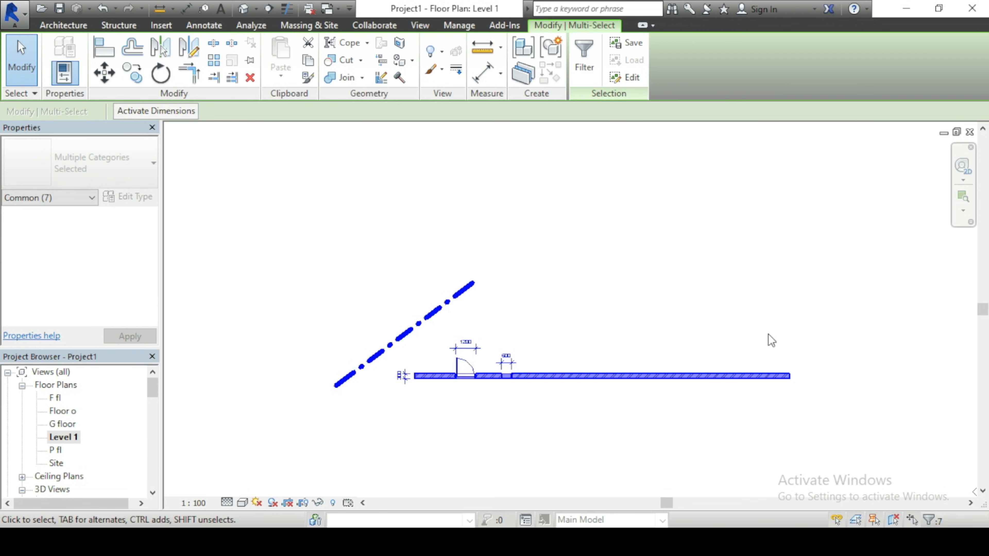
pyautogui.press('Delete')
pyautogui.scroll(-5, 623, 328)
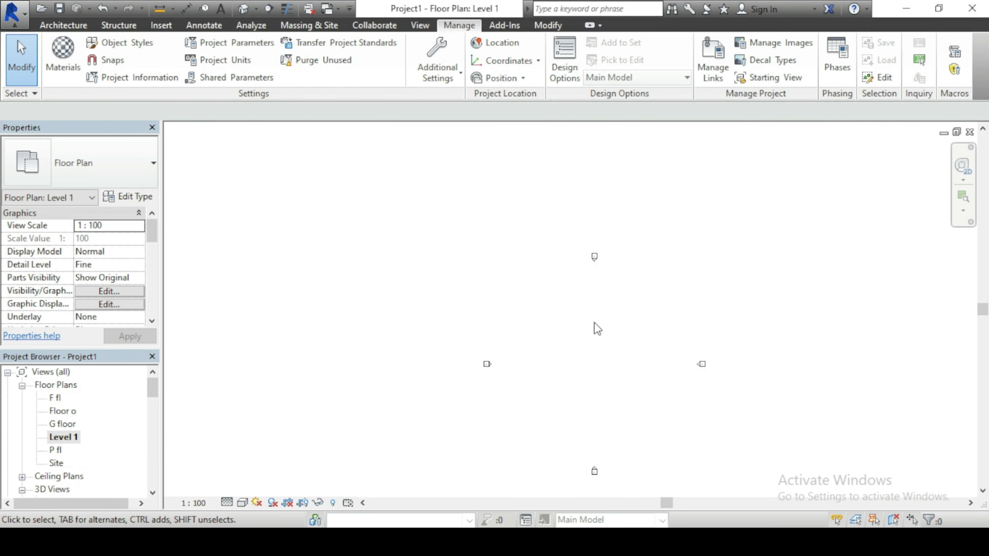
pyautogui.scroll(-4, 485, 307)
pyautogui.scroll(3, 549, 323)
pyautogui.scroll(3, 493, 351)
pyautogui.scroll(-1, 461, 346)
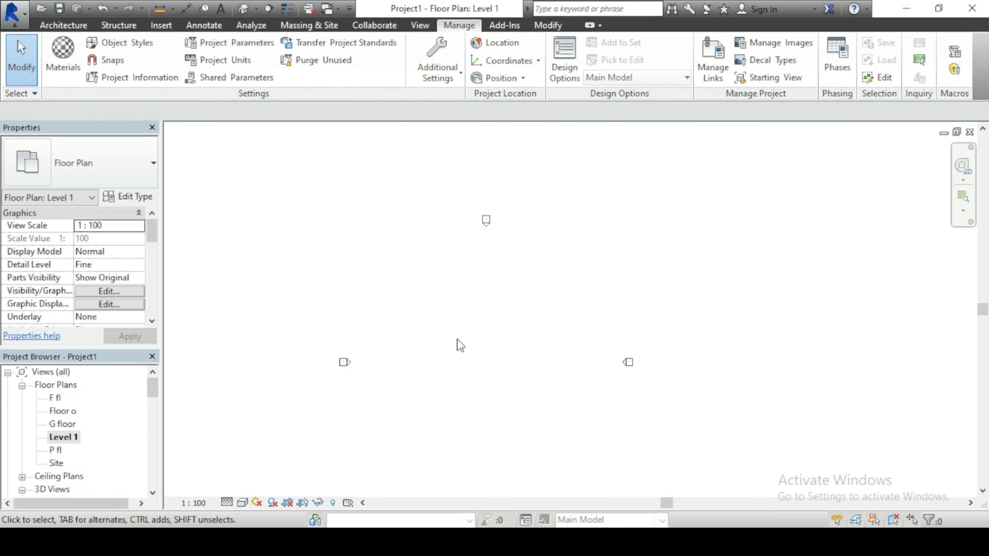
pyautogui.scroll(-3, 459, 345)
pyautogui.scroll(3, 459, 345)
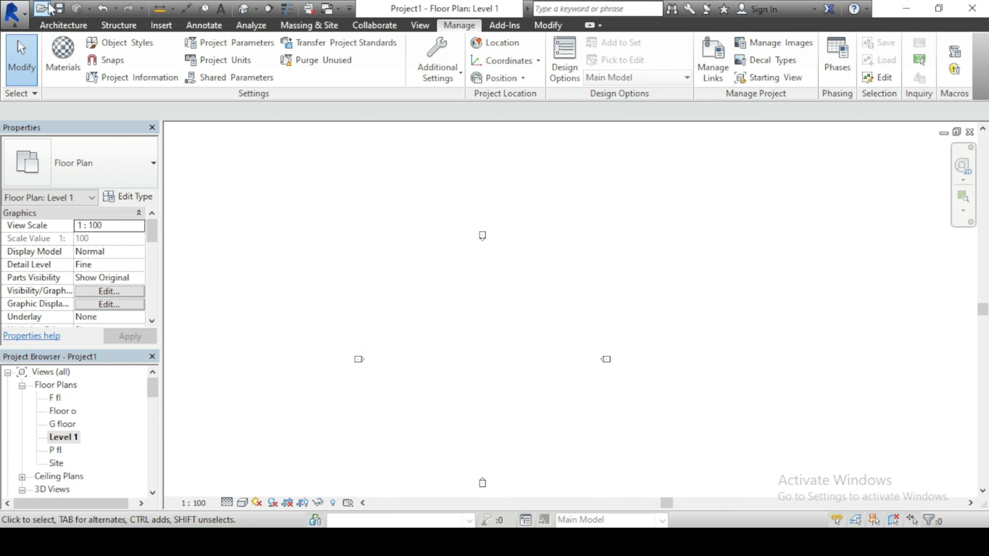
# Save the project as a template file named Project1 in the template file folder, declining the project save and keeping the 30-minute reminder intervals.
pyautogui.click(22, 14)
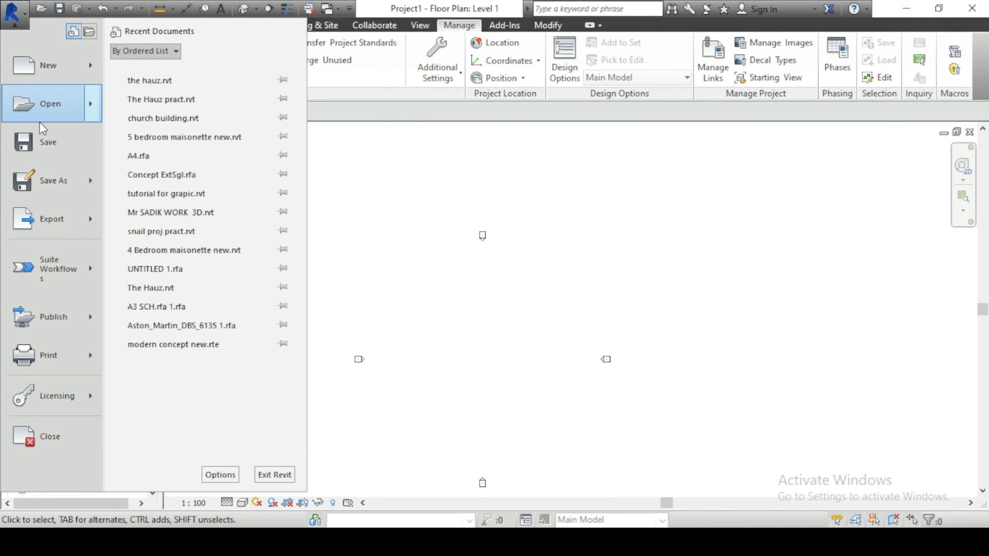
pyautogui.moveTo(49, 187)
pyautogui.click(197, 167)
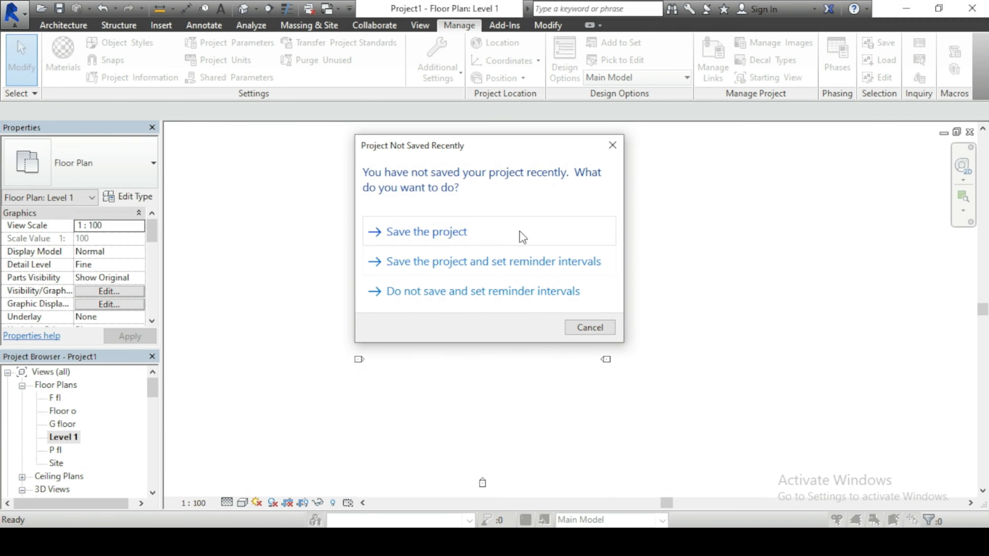
pyautogui.click(452, 292)
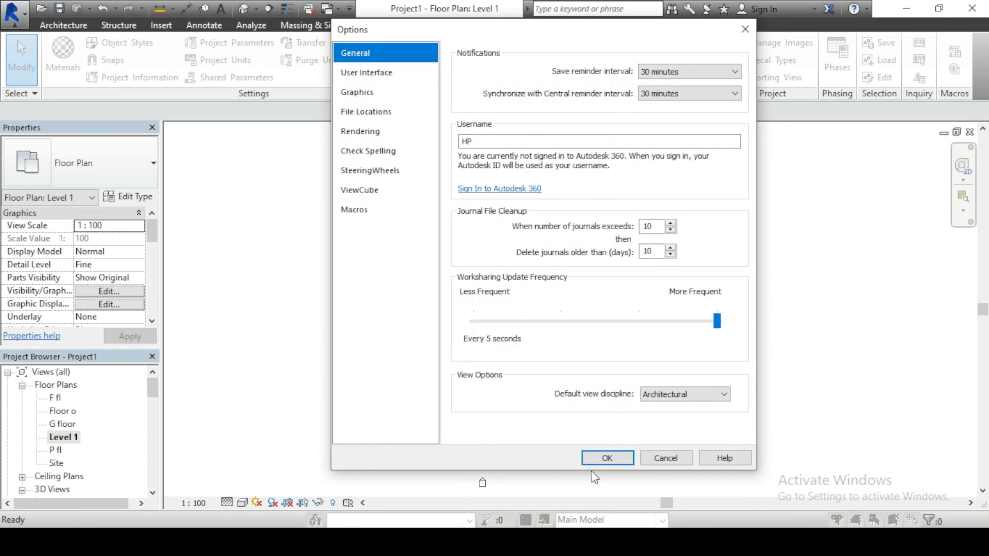
pyautogui.click(625, 460)
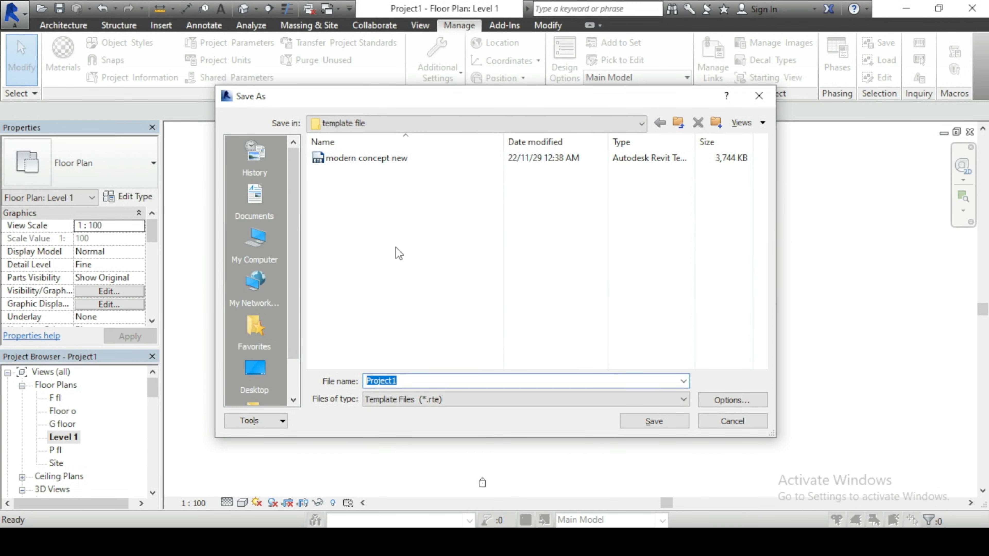
pyautogui.click(417, 383)
pyautogui.click(671, 424)
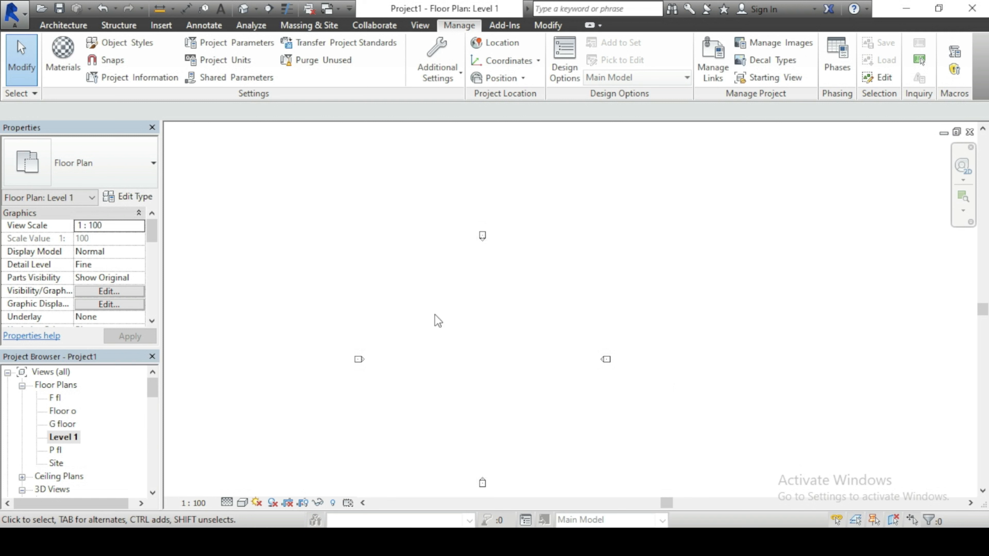
# Close the saved template and create a new project based on the Project1 template file.
pyautogui.click(23, 14)
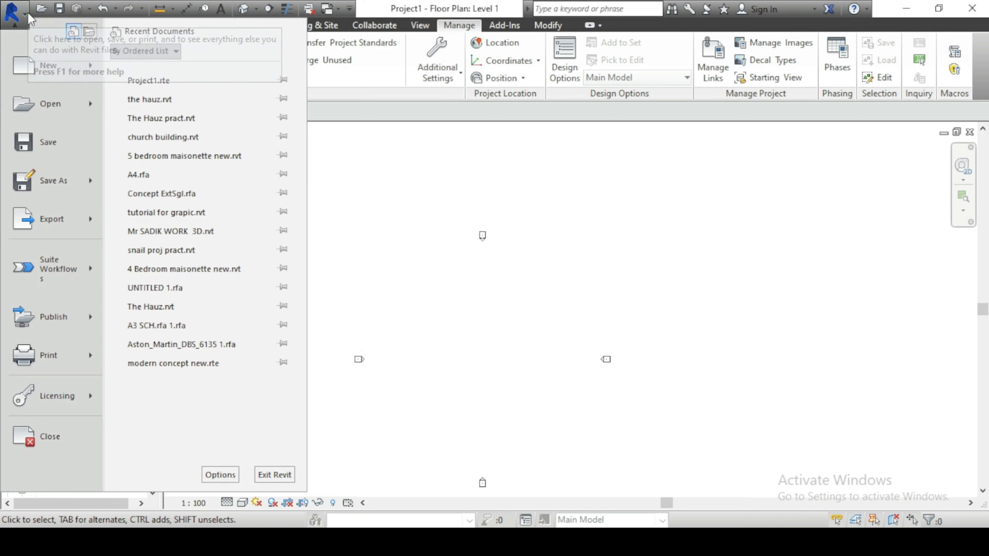
pyautogui.click(39, 430)
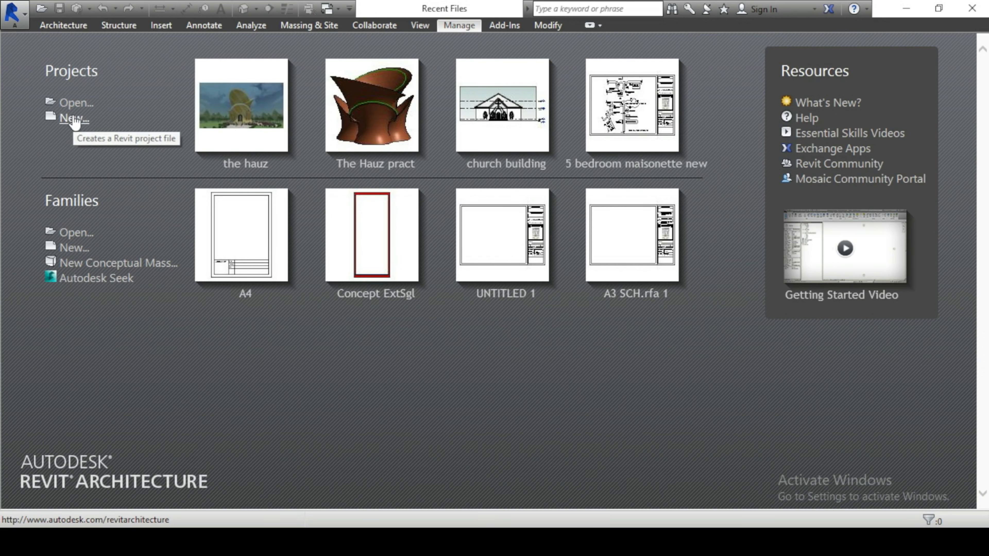
pyautogui.click(73, 118)
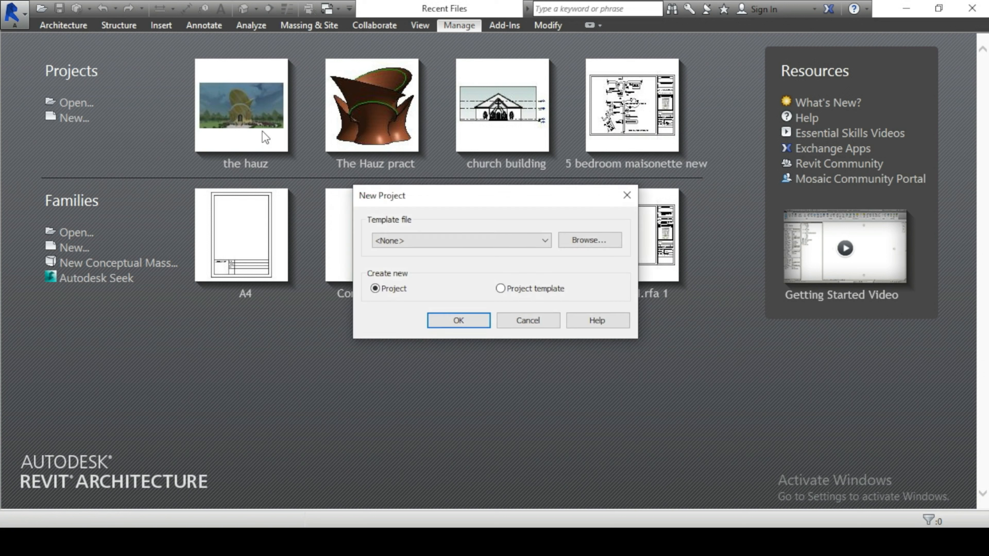
pyautogui.click(591, 241)
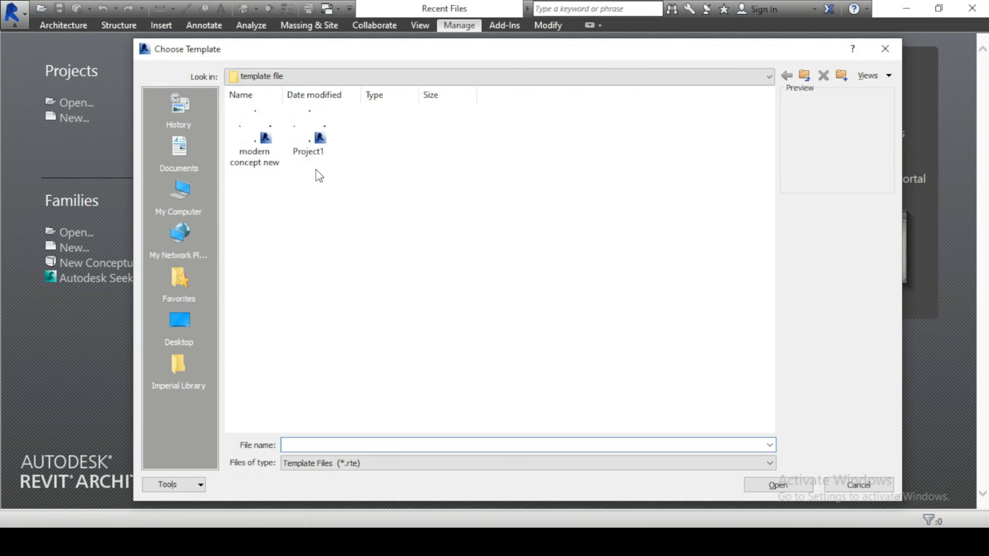
pyautogui.click(312, 146)
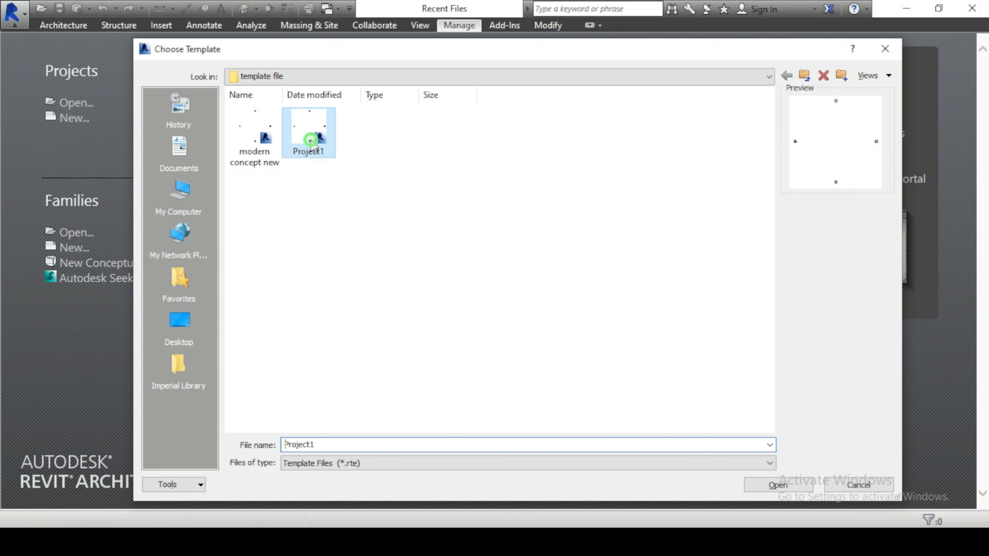
pyautogui.click(802, 487)
pyautogui.click(466, 322)
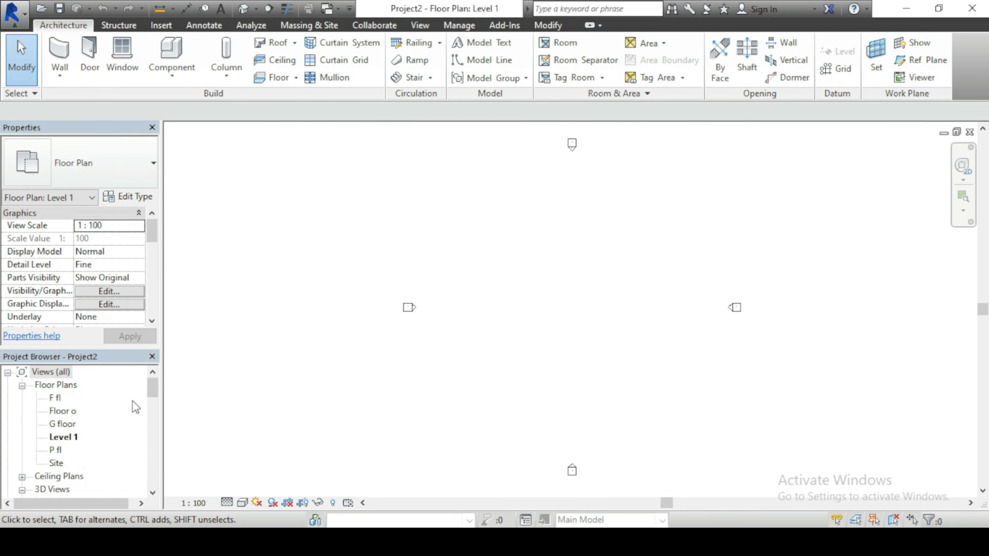
# Check the new project's browser views and its expanded Line Styles list, including the custom property line style.
pyautogui.scroll(-2, 99, 441)
pyautogui.scroll(2, 98, 444)
pyautogui.scroll(-2, 115, 433)
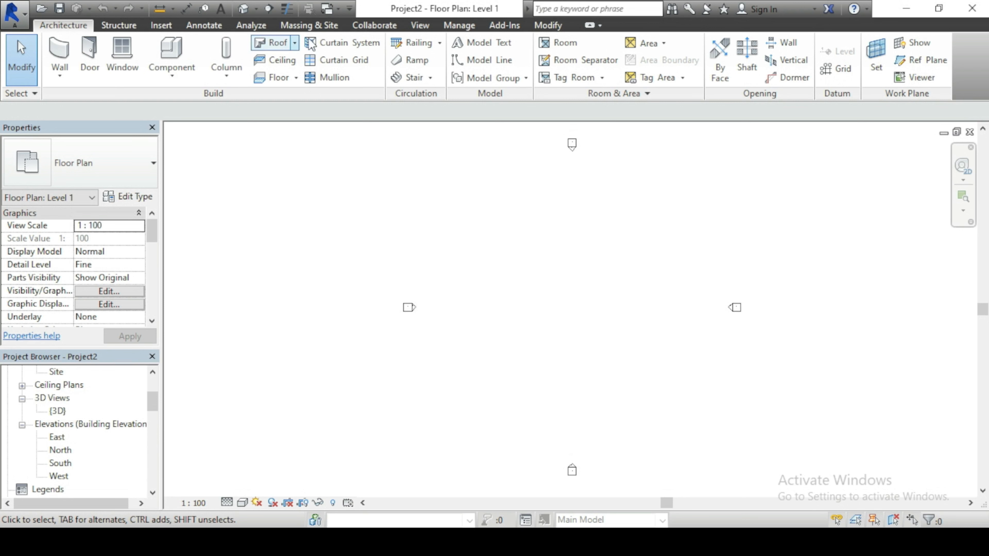
pyautogui.click(460, 26)
pyautogui.click(426, 80)
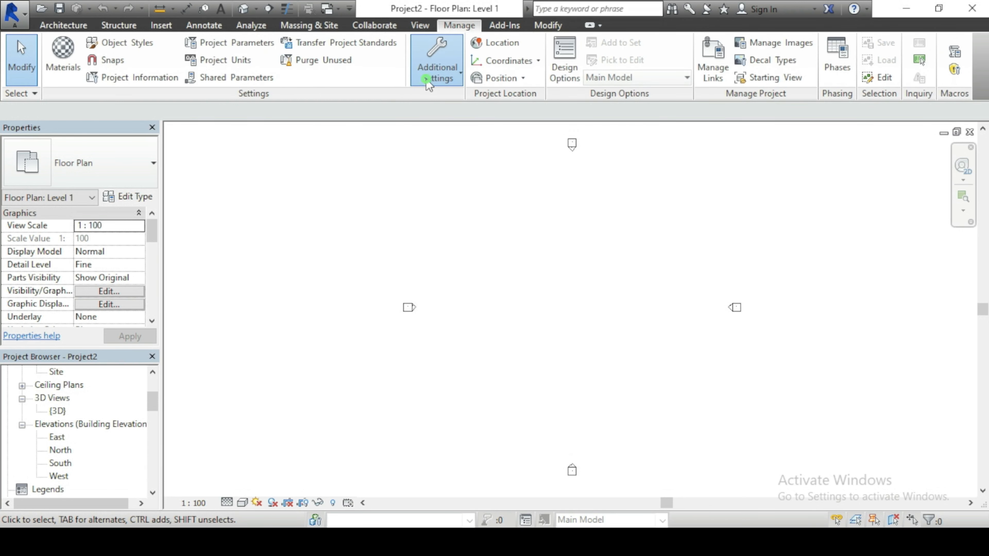
pyautogui.click(453, 224)
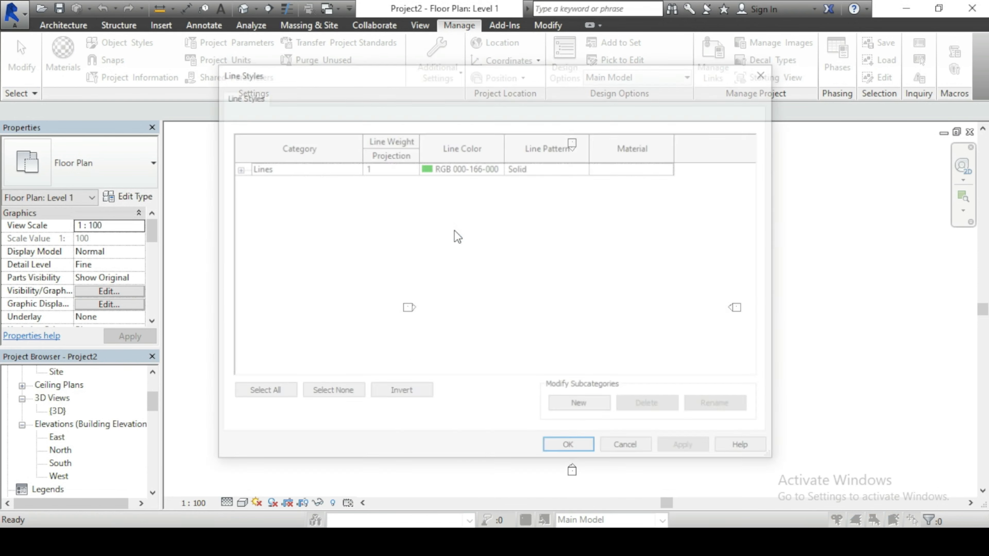
pyautogui.click(237, 169)
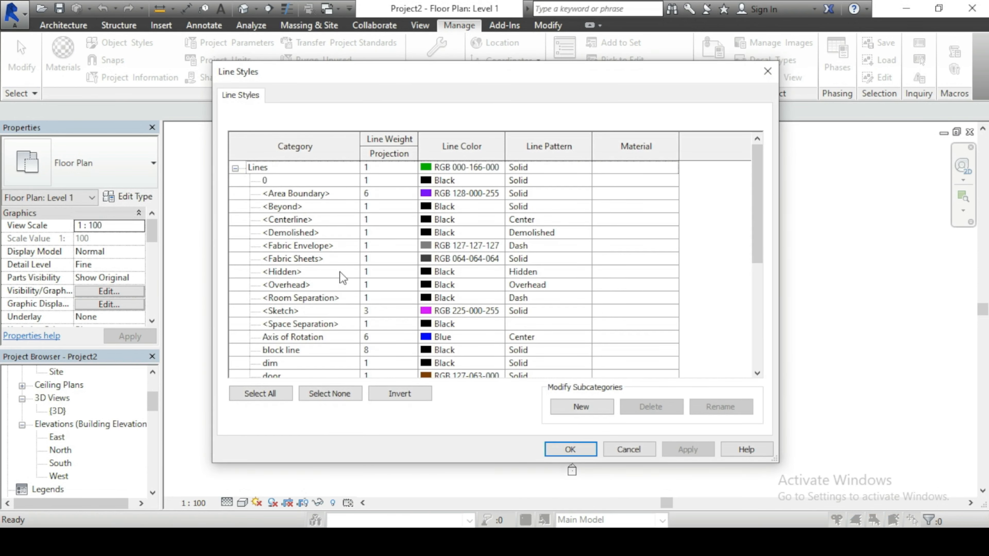
pyautogui.scroll(-5, 341, 279)
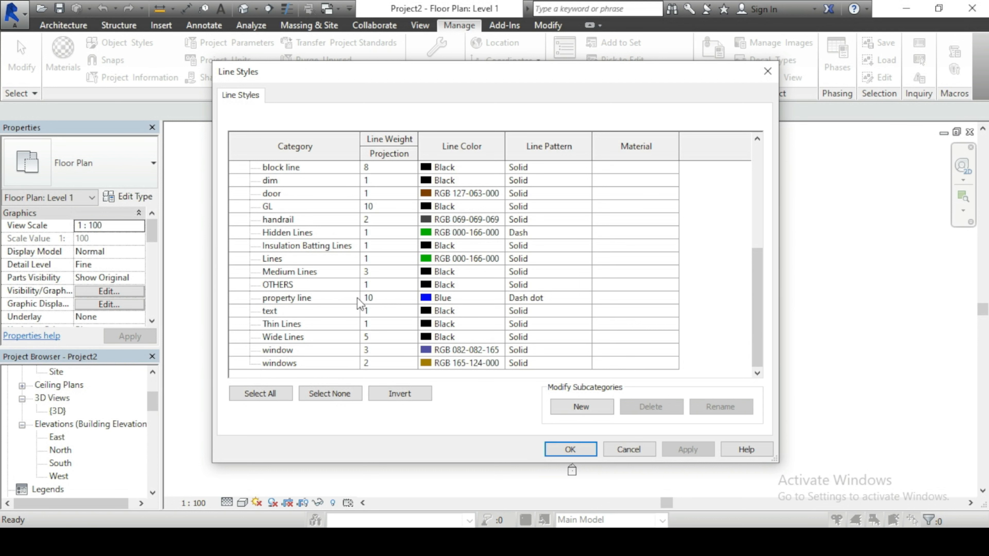
pyautogui.click(589, 449)
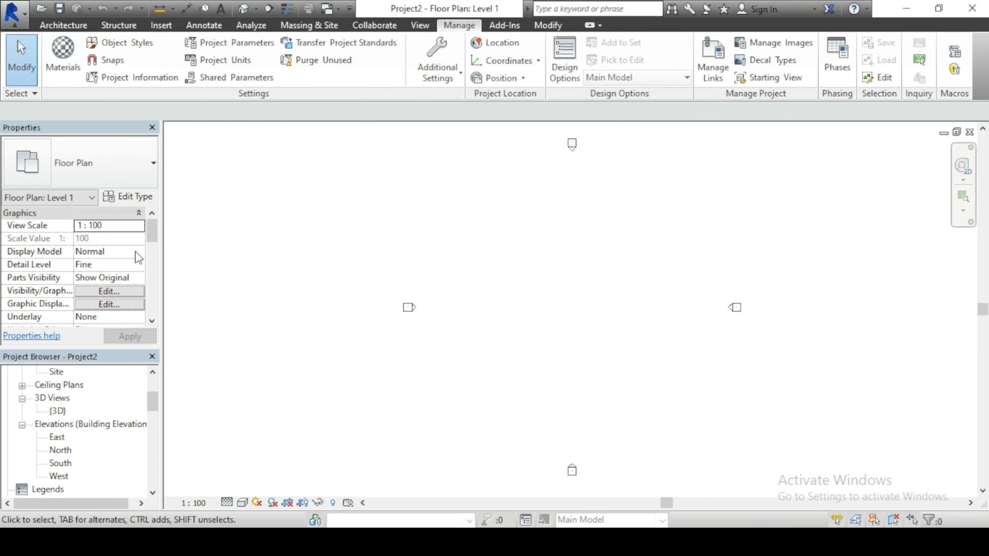